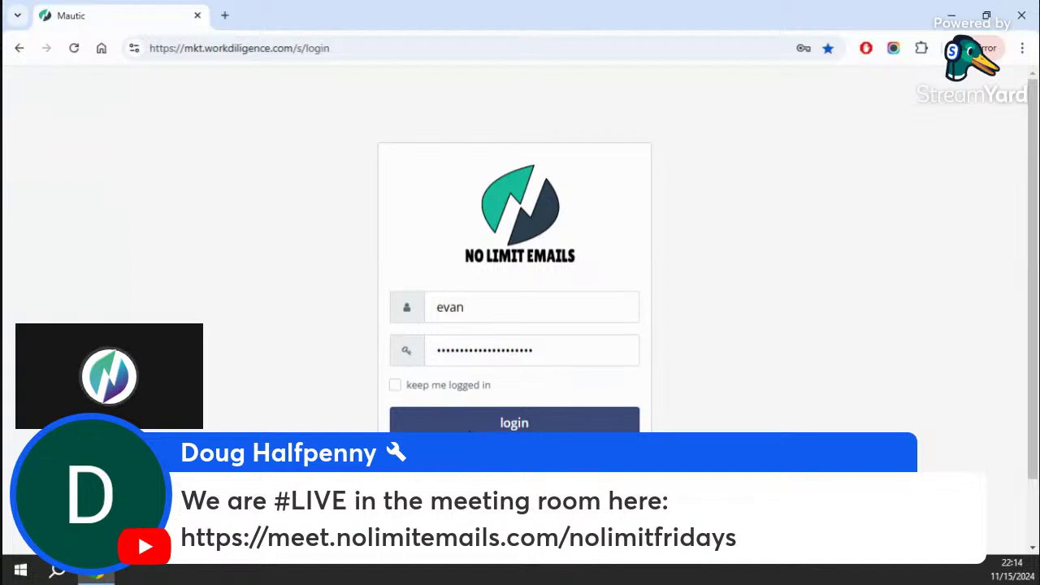
# - Log in to the Mautic account with the credentials already filled in
pyautogui.click(508, 429)
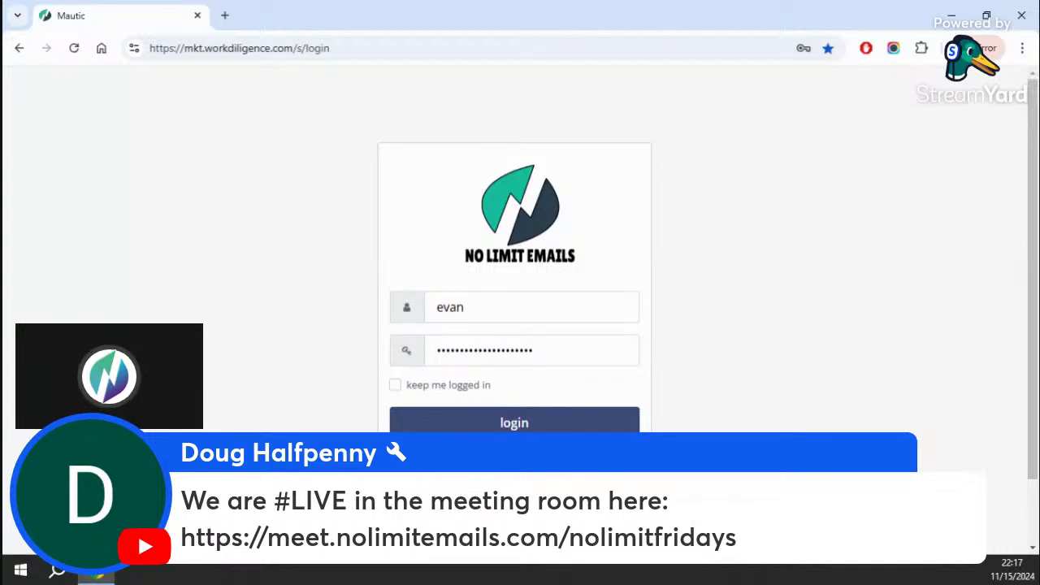
pyautogui.press('Return')
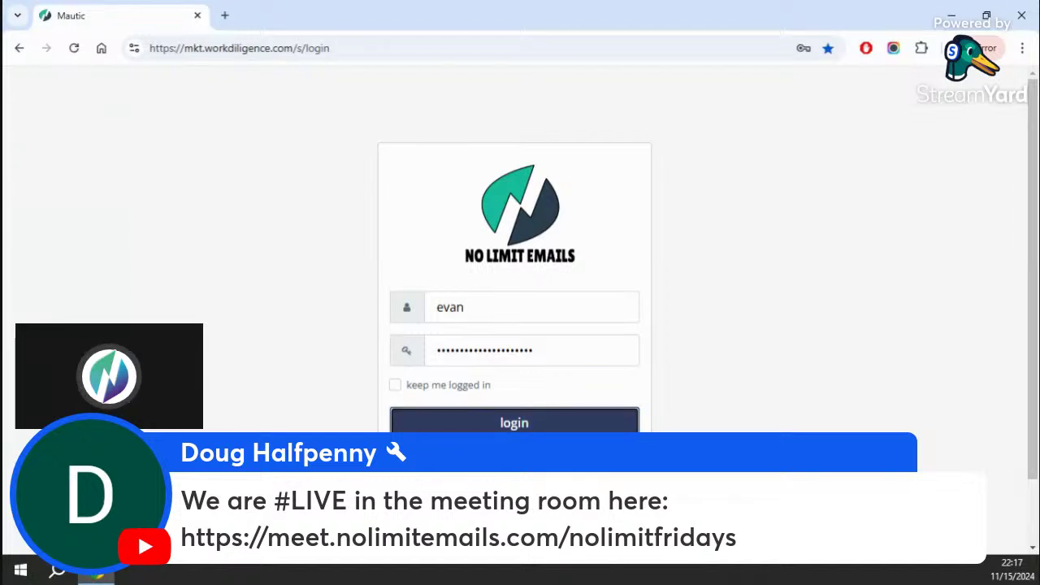
pyautogui.press('Return')
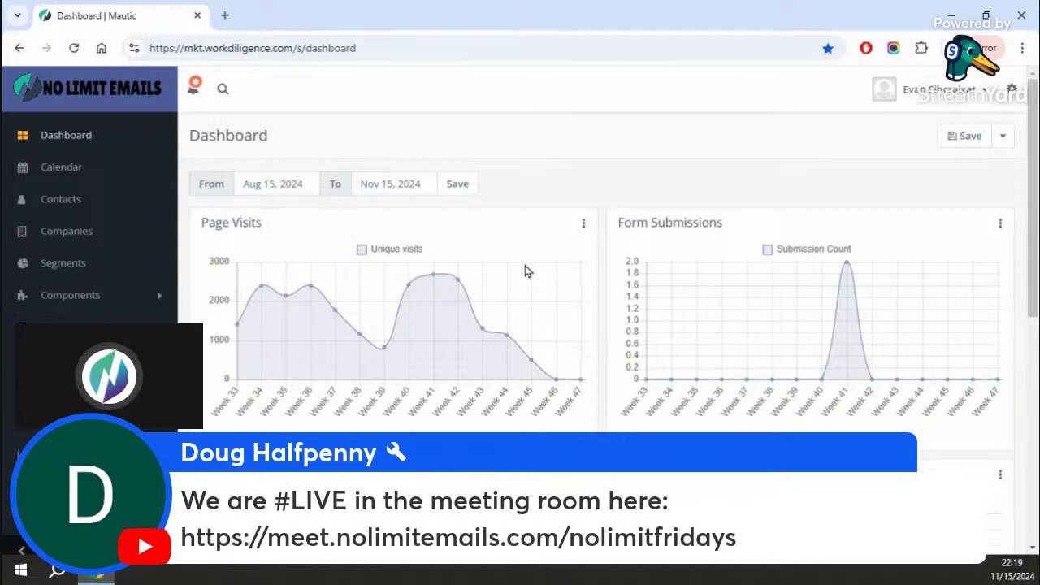
# - Start a new contact segment and enter DAY 1 EMAIL 280 as its name
pyautogui.click(69, 273)
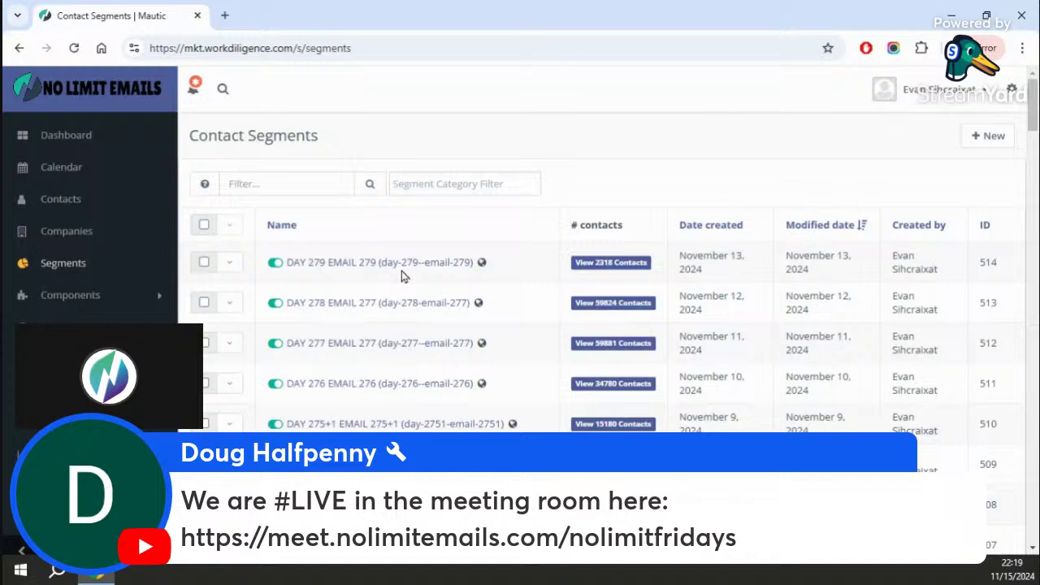
pyautogui.click(993, 152)
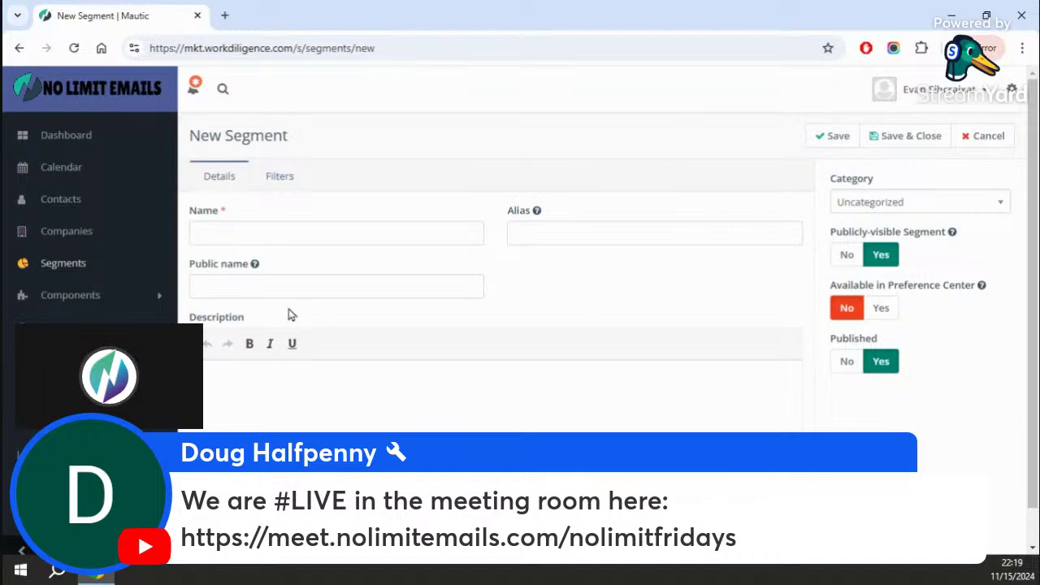
pyautogui.click(318, 235)
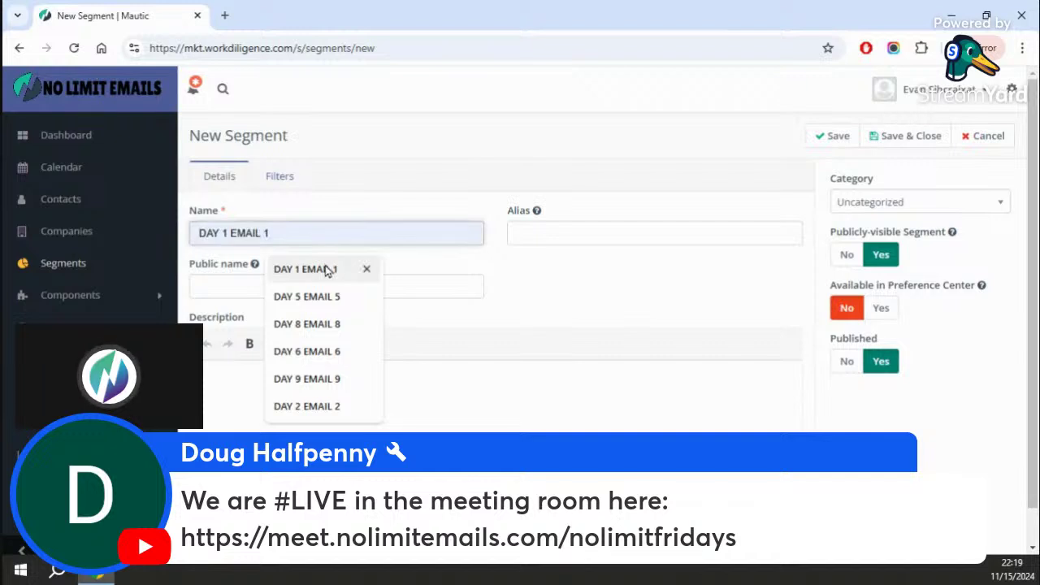
pyautogui.click(325, 271)
pyautogui.press('BackSpace')
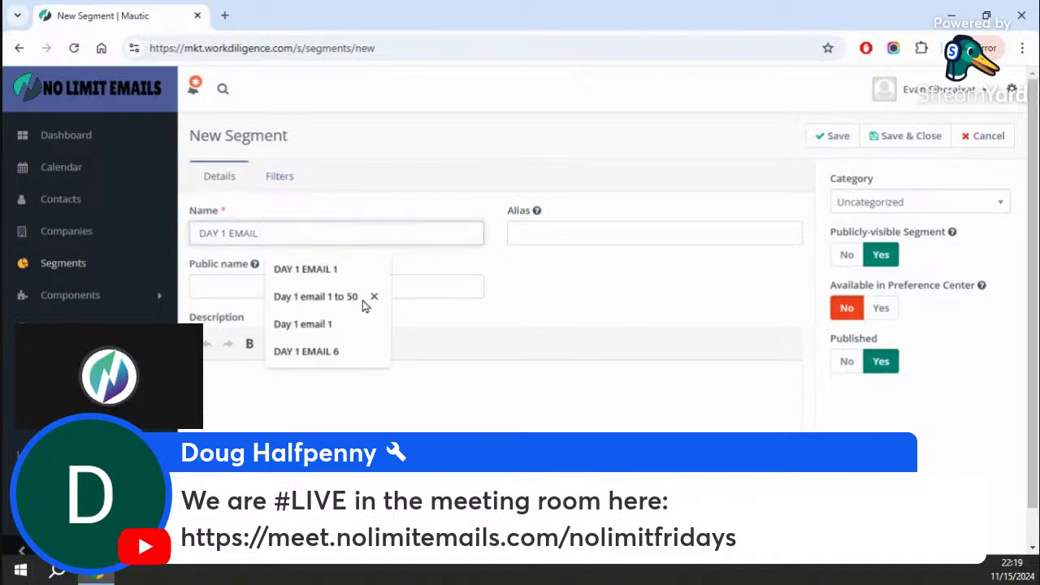
pyautogui.write('280')
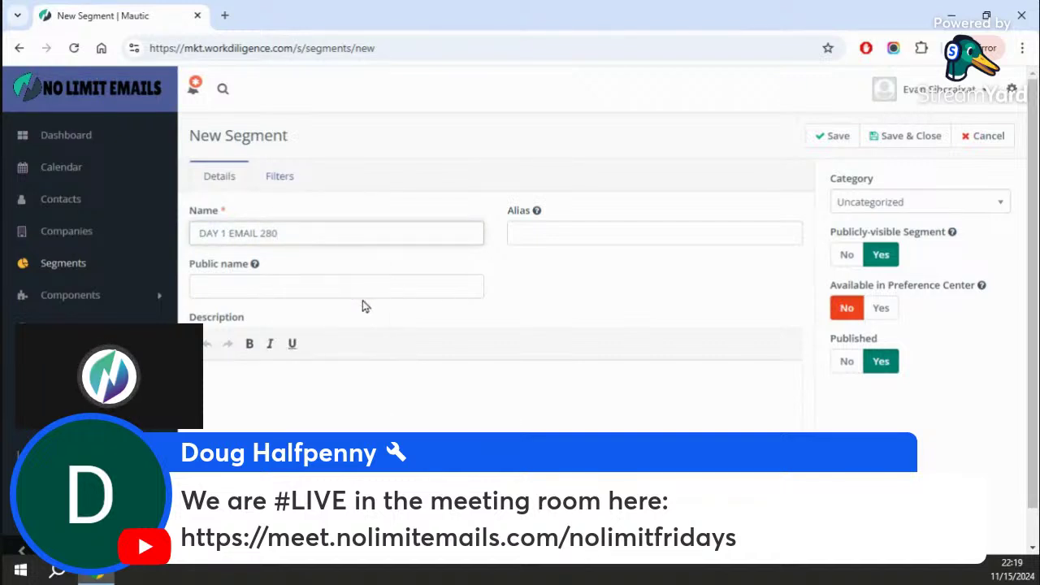
# - Change the day number in the segment's name so that it reads DAY 280 EMAIL 280
pyautogui.click(227, 234)
pyautogui.press('BackSpace')
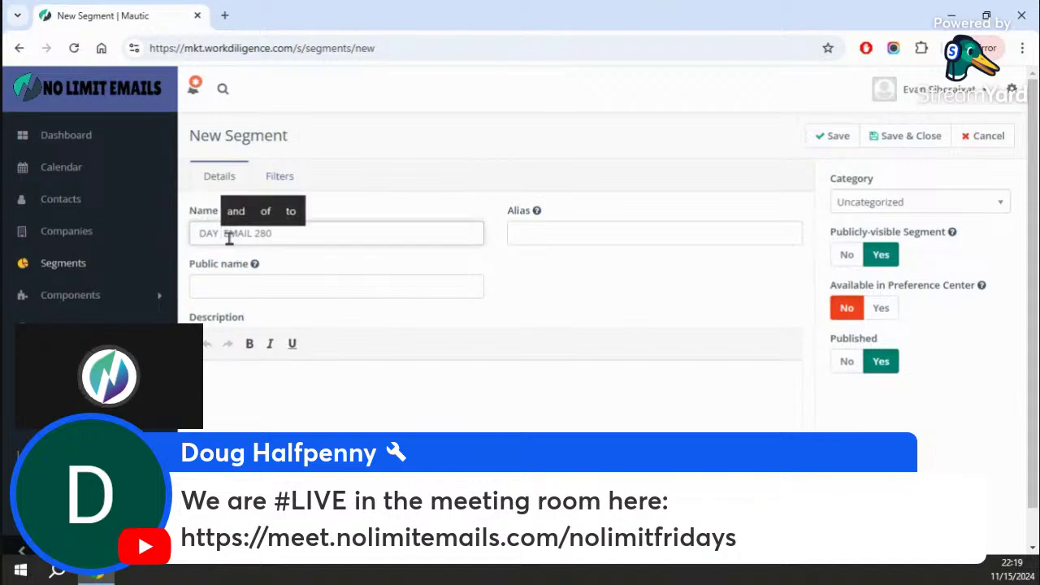
pyautogui.write('2')
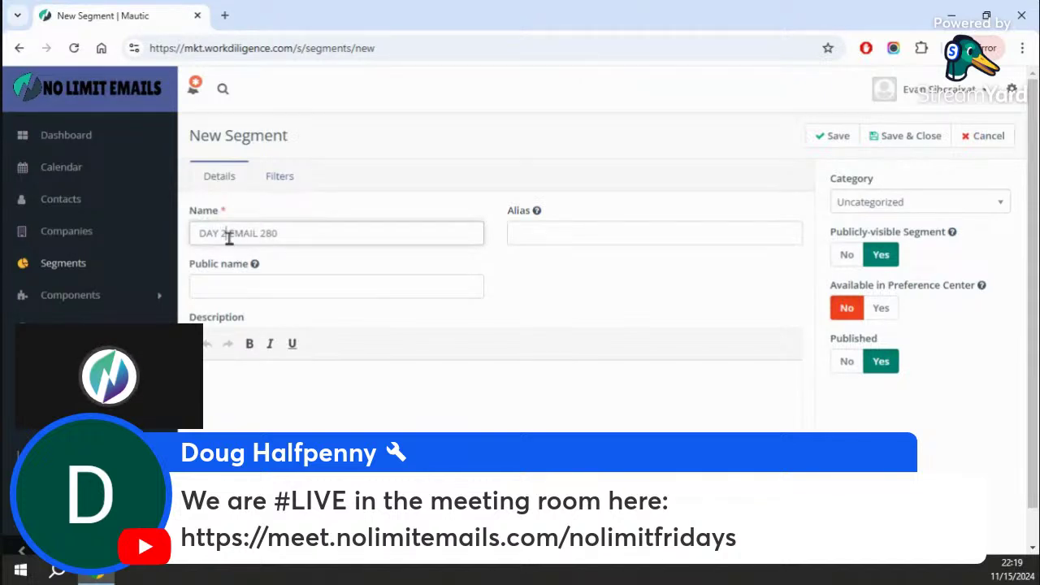
pyautogui.write('nd')
pyautogui.press('BackSpace')
pyautogui.press('BackSpace')
pyautogui.write('80')
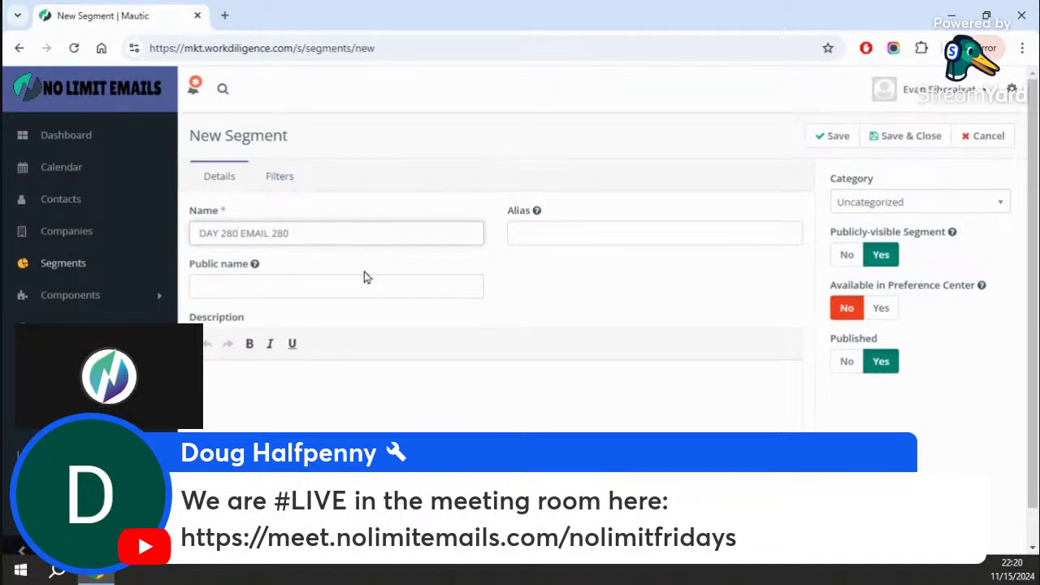
pyautogui.click(326, 234)
pyautogui.hotkey('ctrl', 'a')
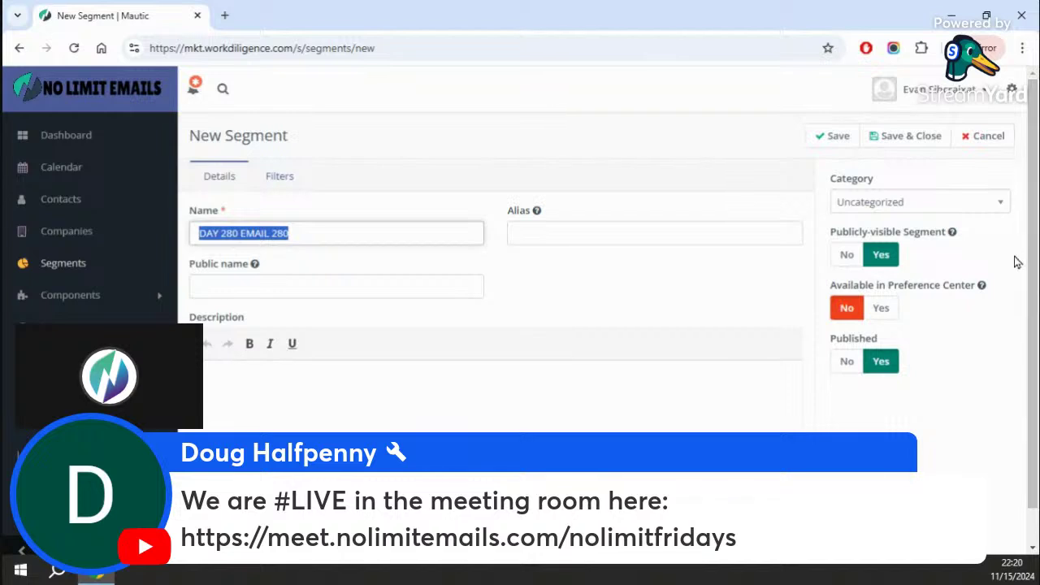
pyautogui.moveTo(520, 210)
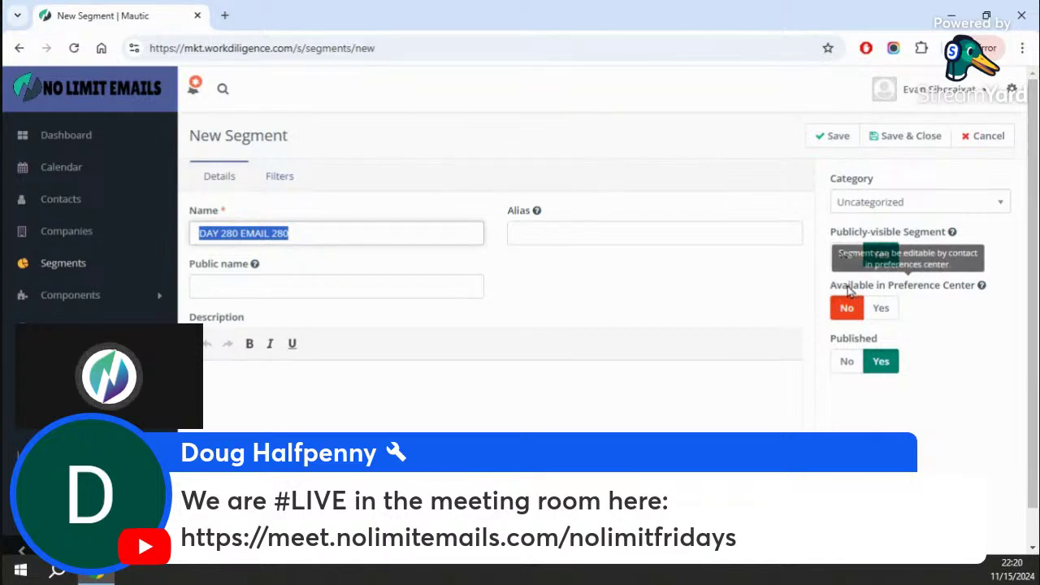
pyautogui.click(847, 257)
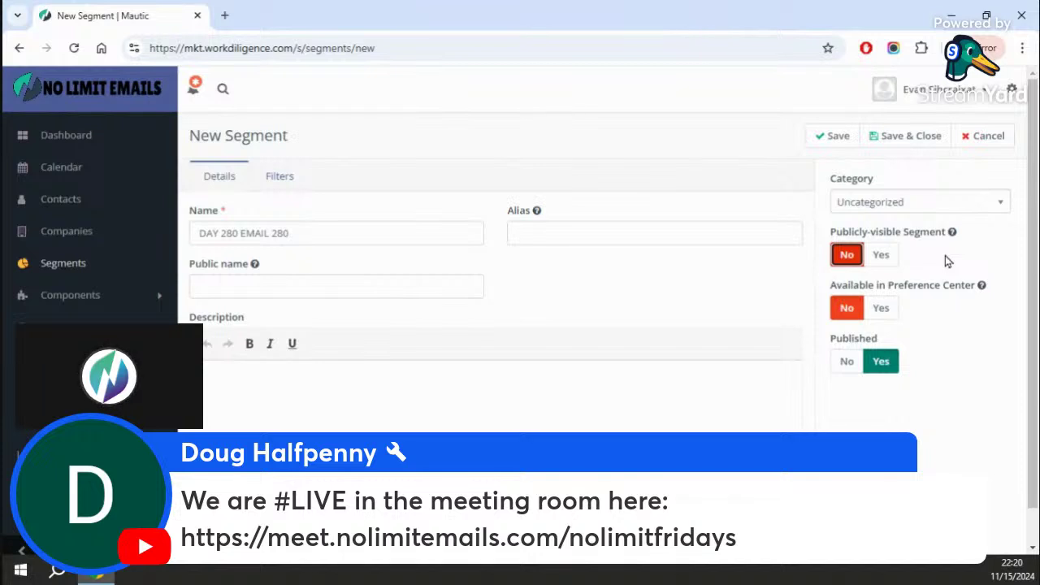
pyautogui.click(881, 255)
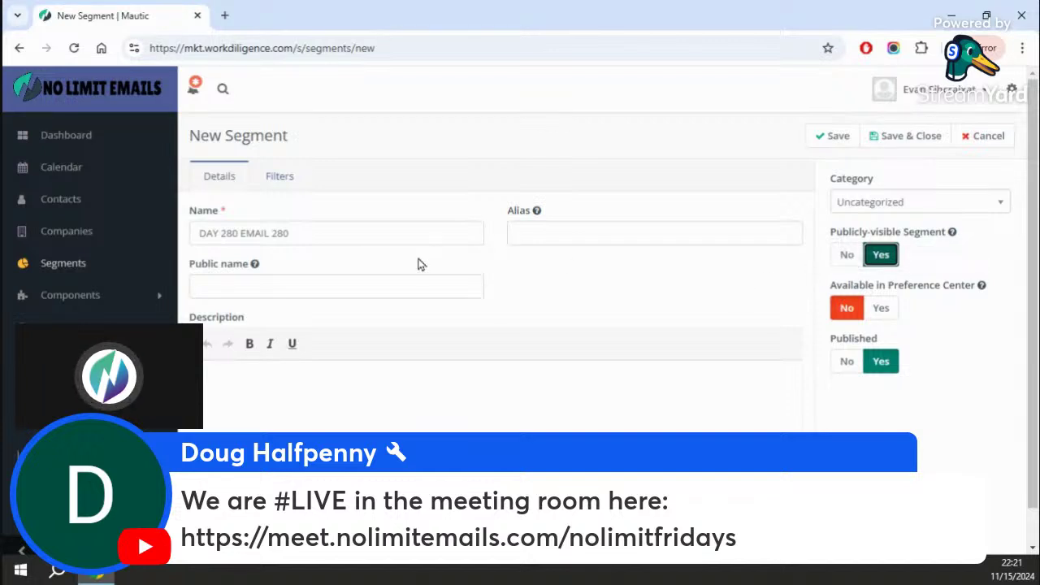
pyautogui.click(850, 259)
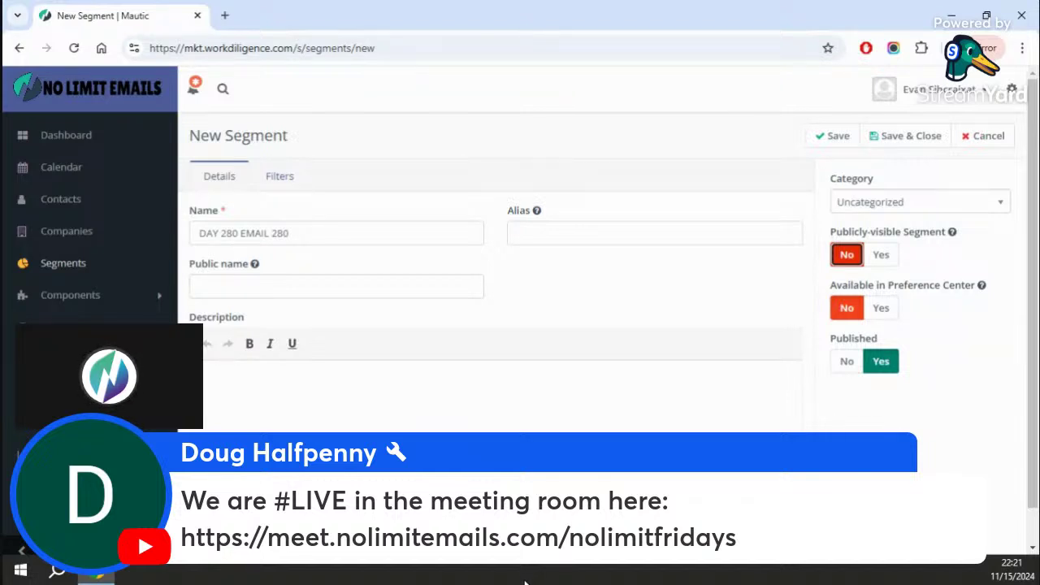
pyautogui.click(881, 255)
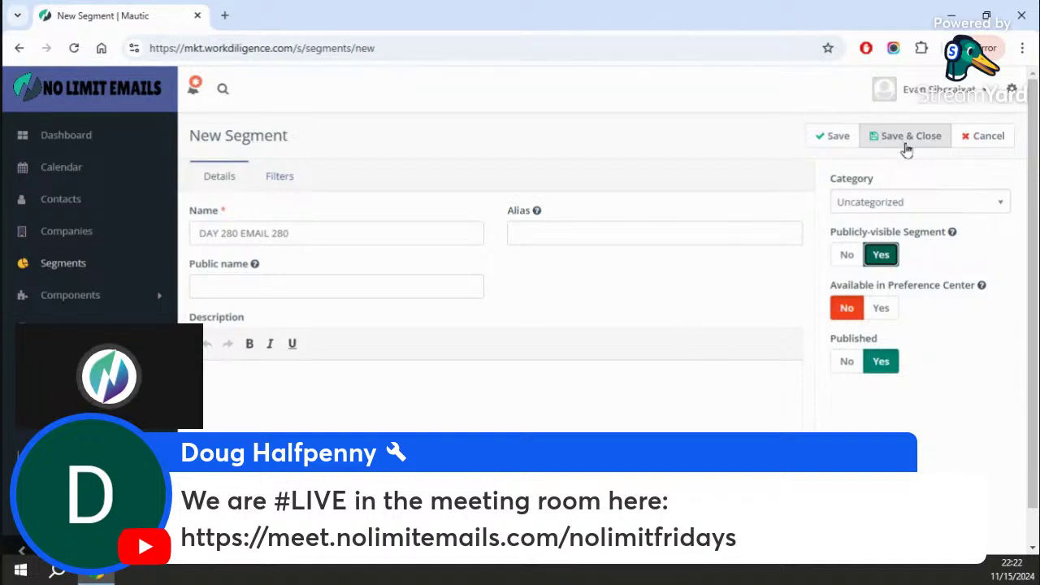
# - Check the new segment's filter settings without adding any, and save and close the segment
pyautogui.click(279, 177)
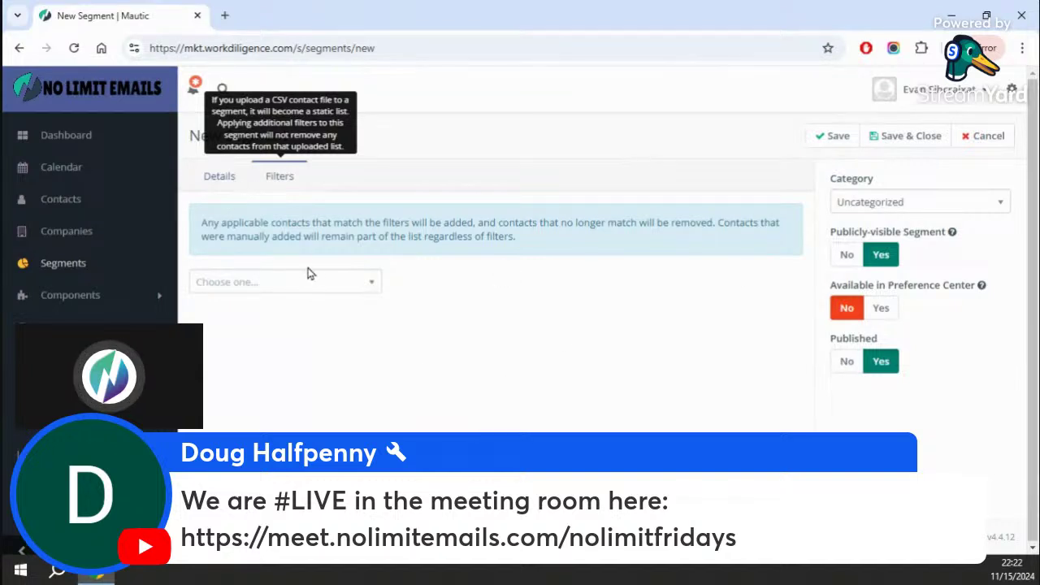
pyautogui.click(209, 177)
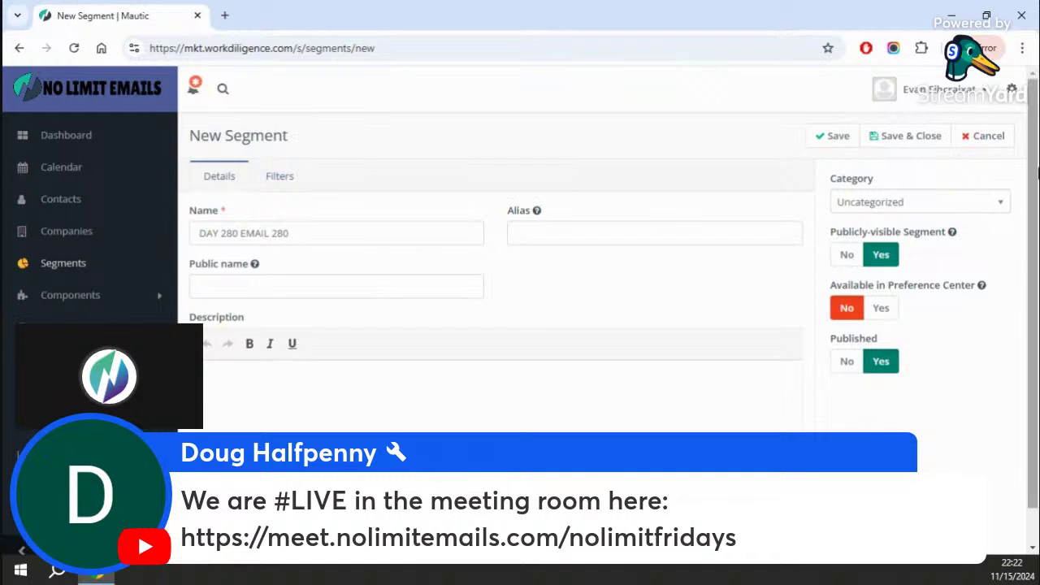
pyautogui.click(903, 138)
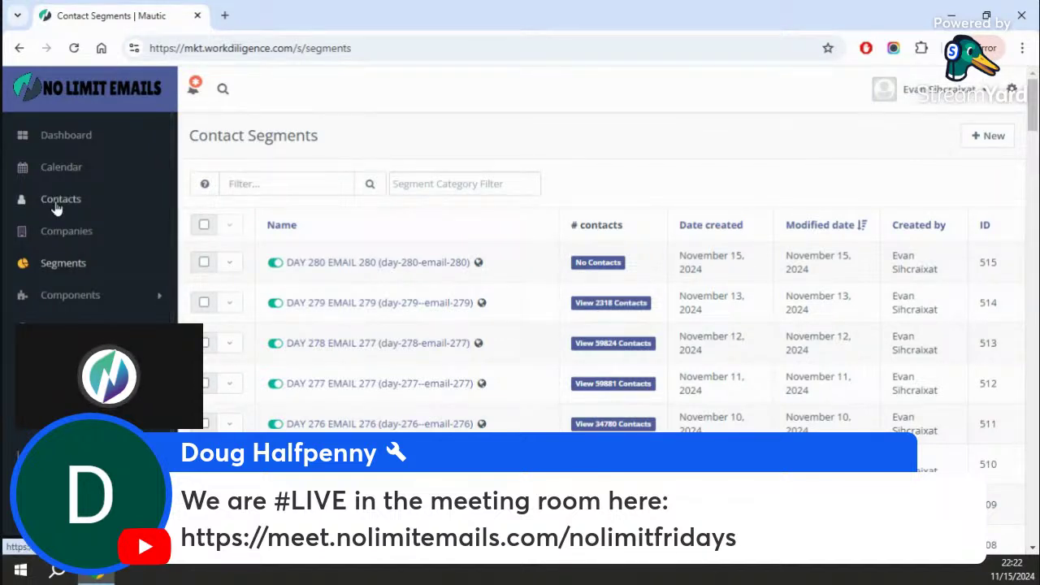
# - Open the import page for contacts and bring the browser window back to full screen
pyautogui.middleClick(154, 14)
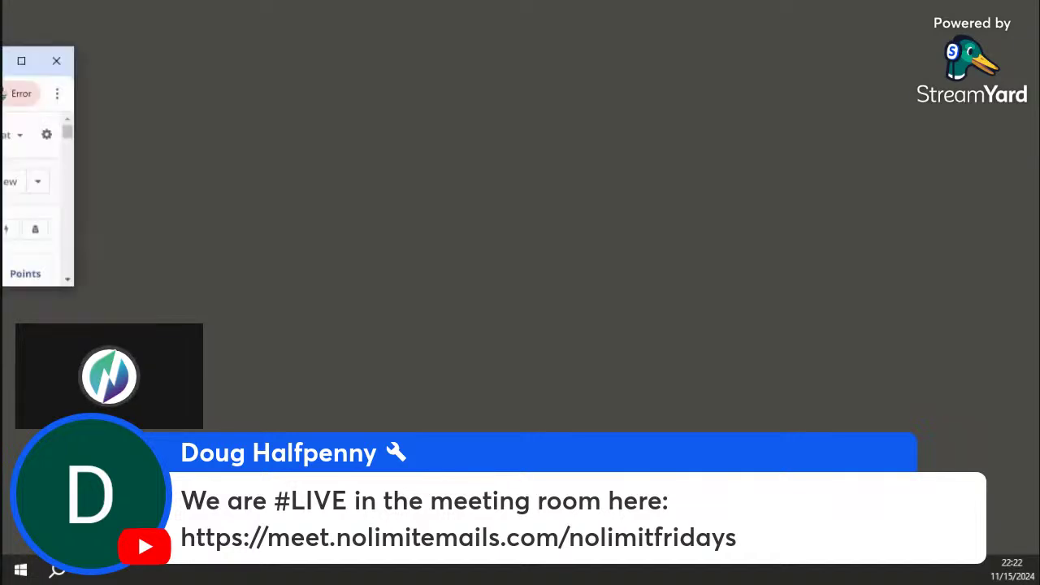
pyautogui.moveTo(0, 49); pyautogui.dragTo(661, 65)
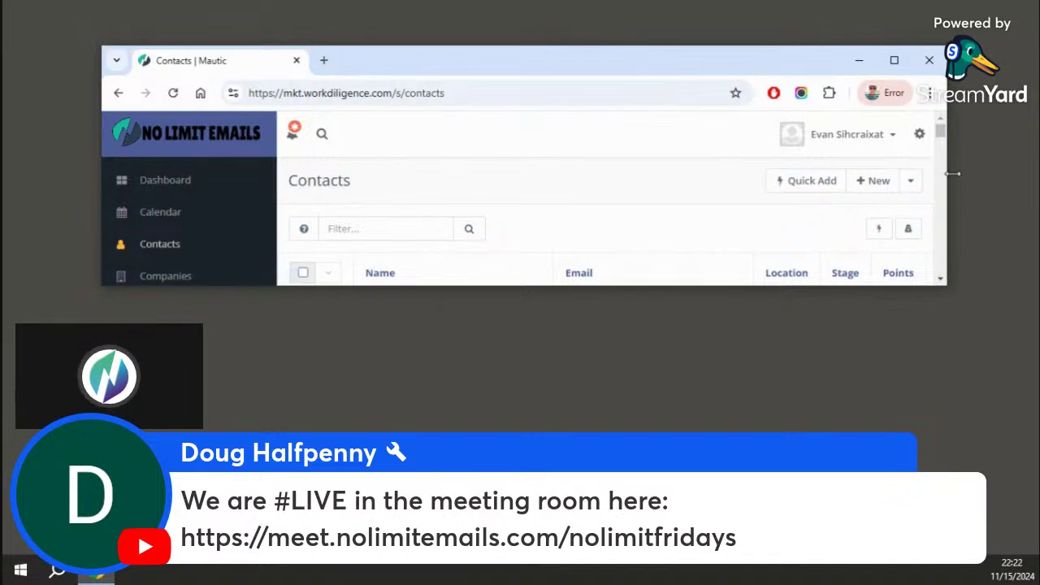
pyautogui.click(911, 182)
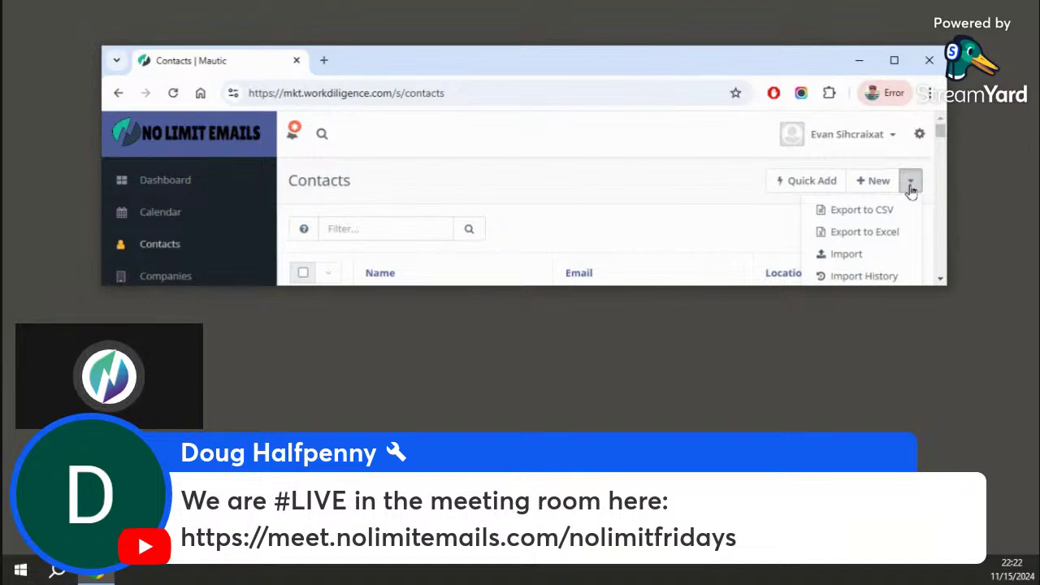
pyautogui.click(844, 257)
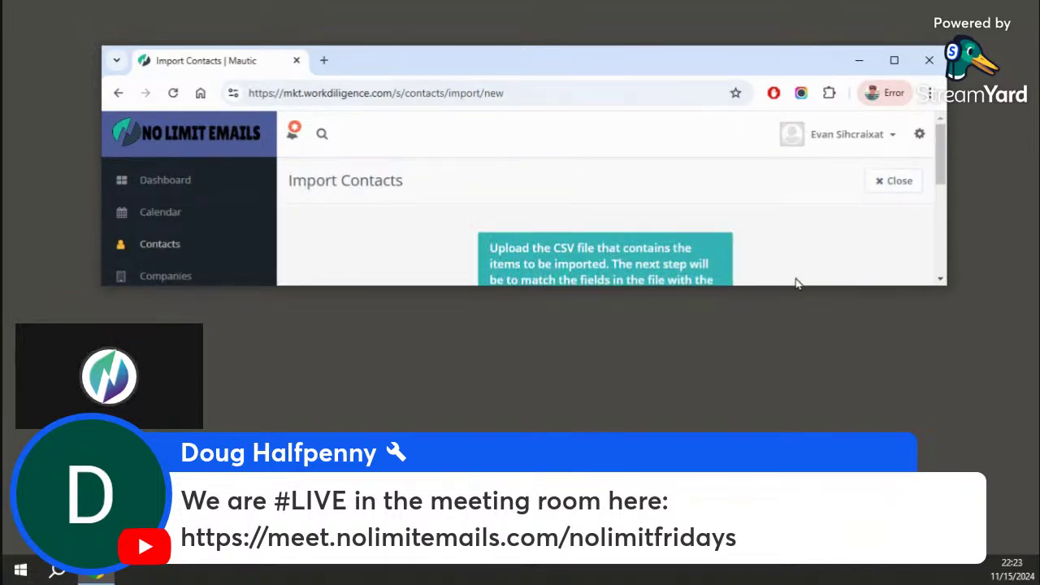
pyautogui.moveTo(796, 284); pyautogui.dragTo(835, 579)
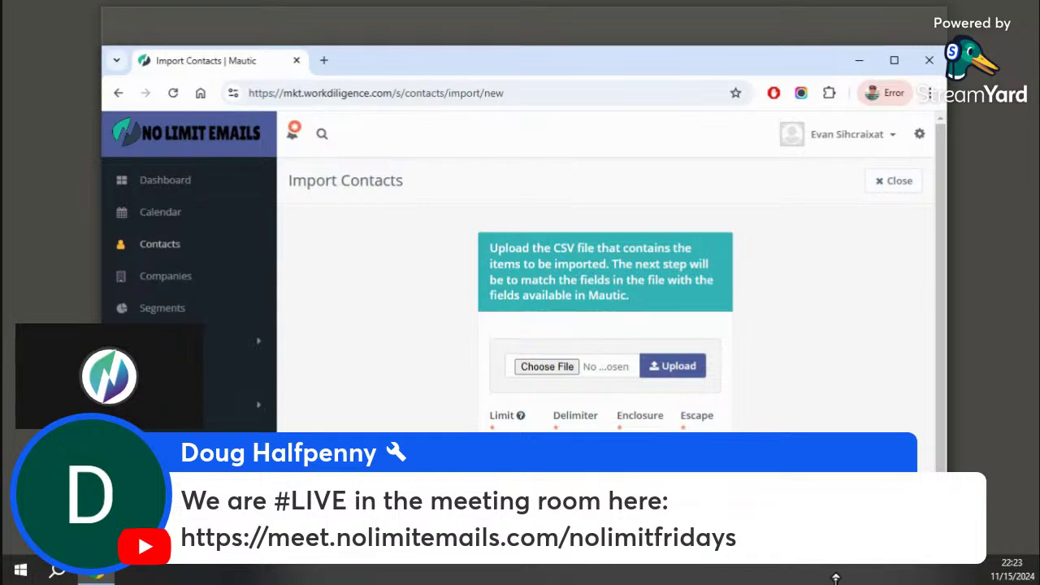
pyautogui.click(895, 11)
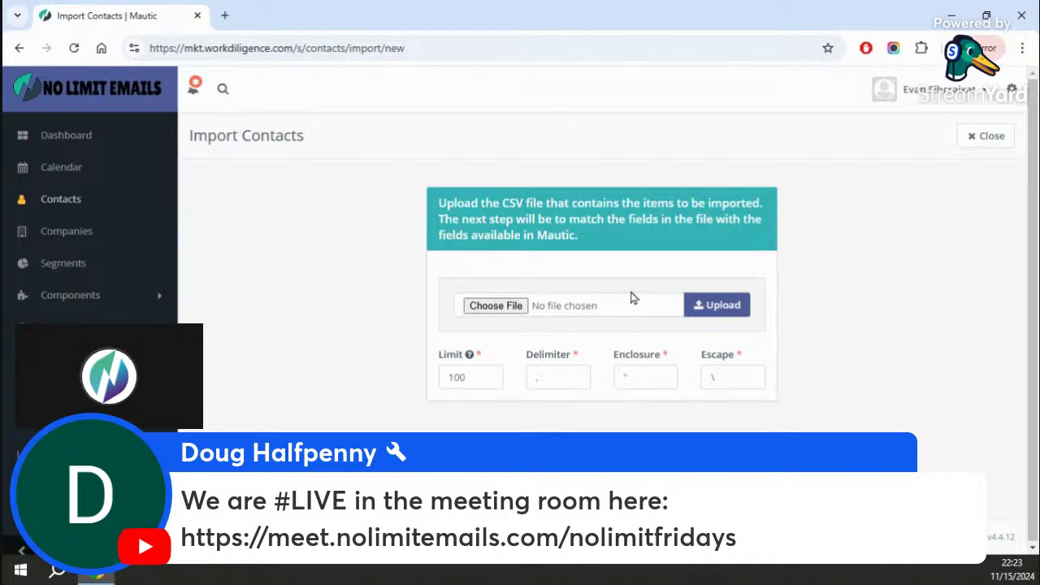
# - Choose C3 60k emails Part2A.csv from Downloads as the contact file and upload it
pyautogui.click(511, 310)
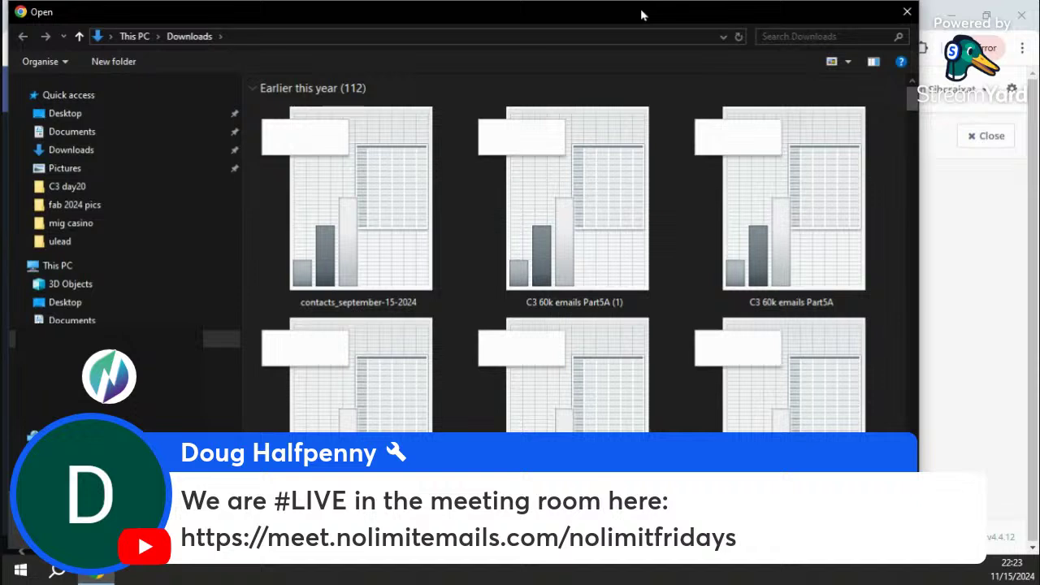
pyautogui.moveTo(642, 14); pyautogui.dragTo(643, 0)
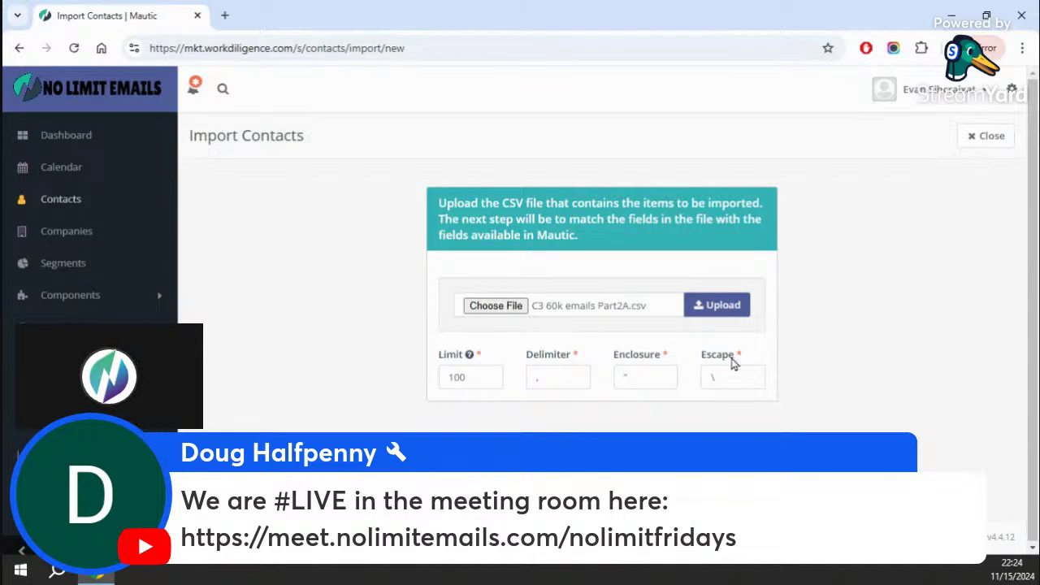
pyautogui.click(712, 313)
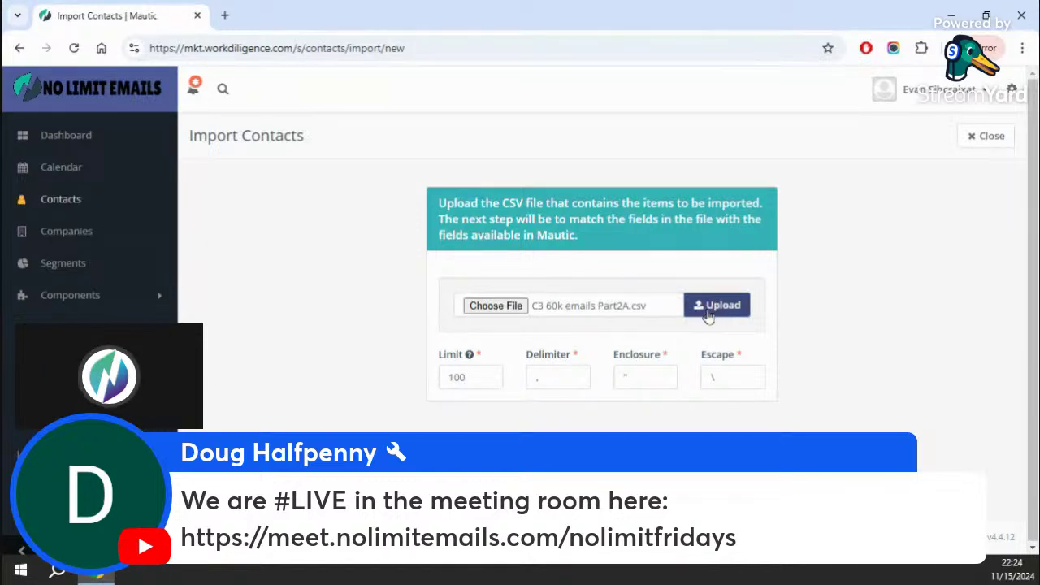
pyautogui.click(720, 317)
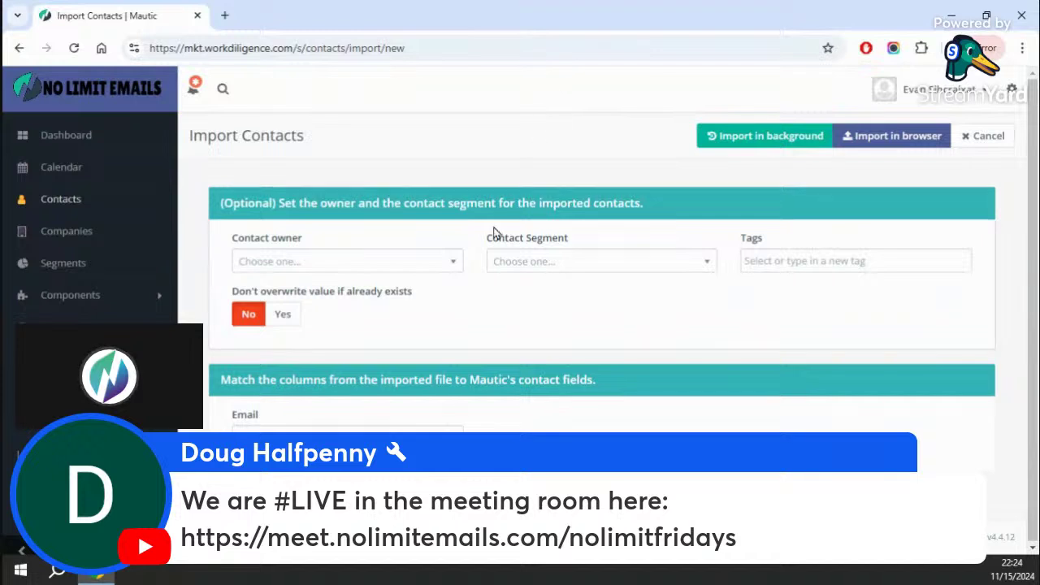
# - Assign the user's own account as contact owner and DAY 280 EMAIL 280 as contact segment for the imported contacts
pyautogui.click(453, 271)
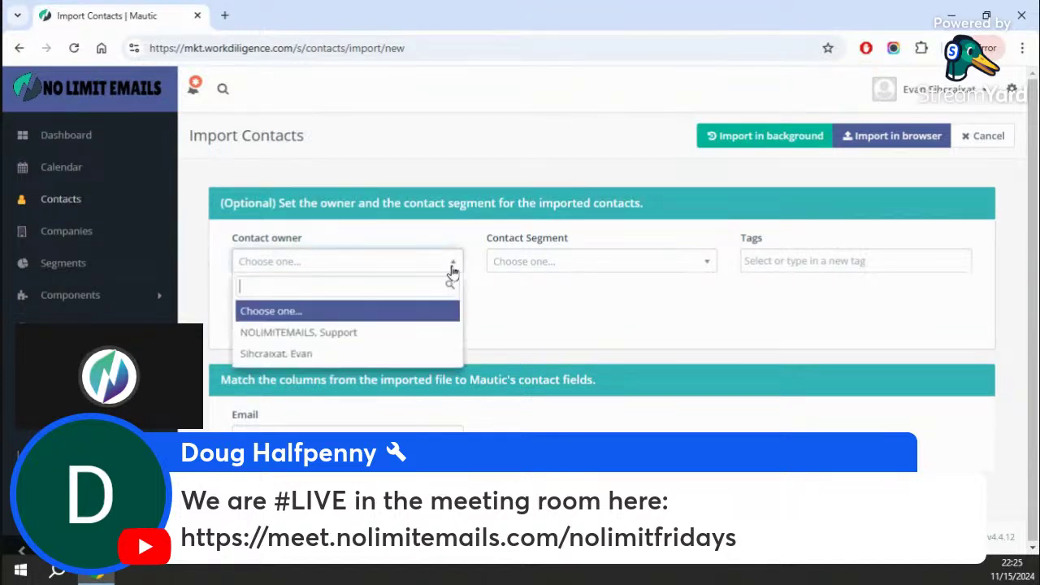
pyautogui.click(385, 355)
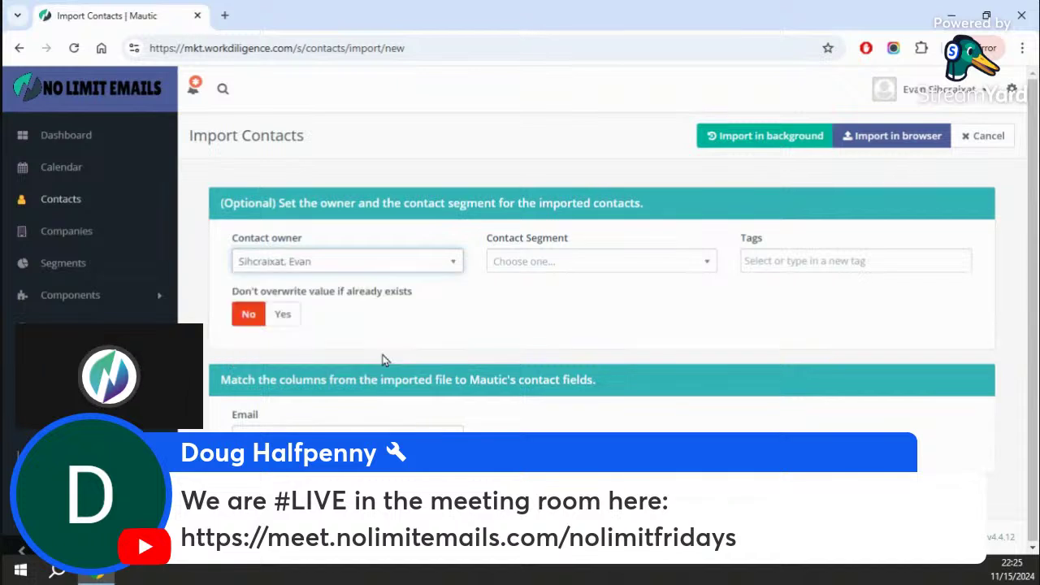
pyautogui.click(548, 262)
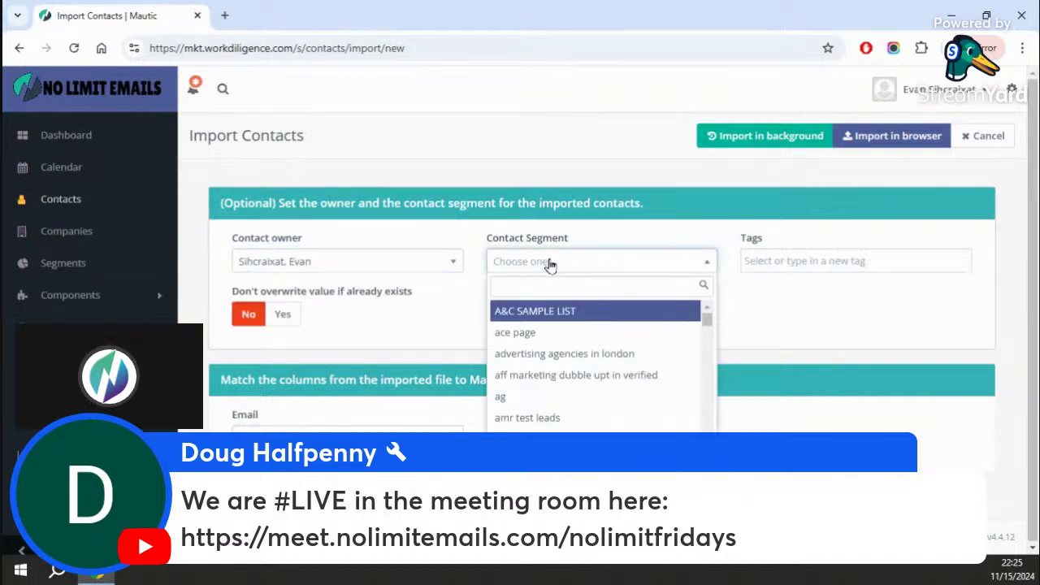
pyautogui.write('day 2')
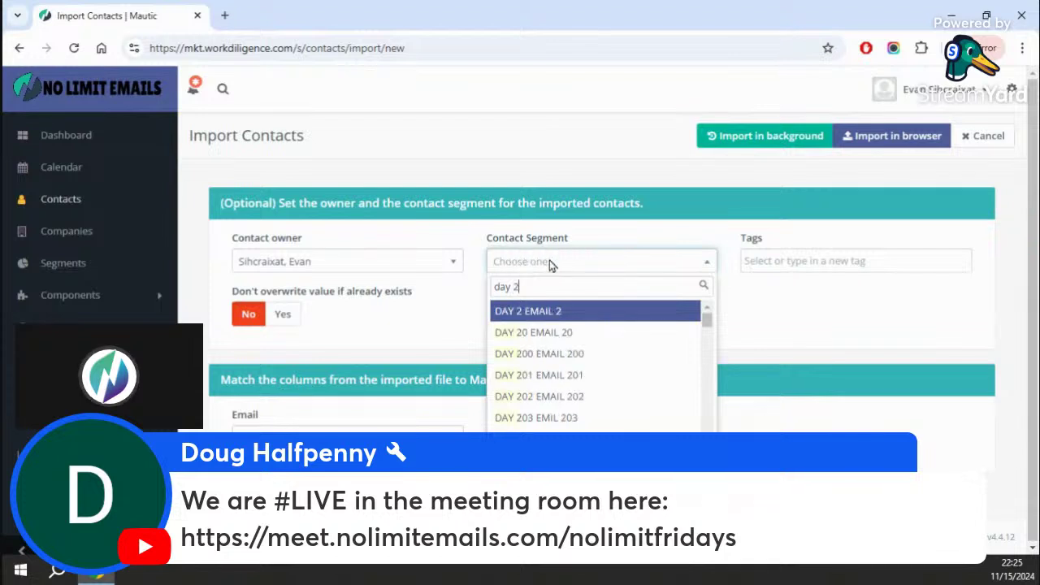
pyautogui.write('80')
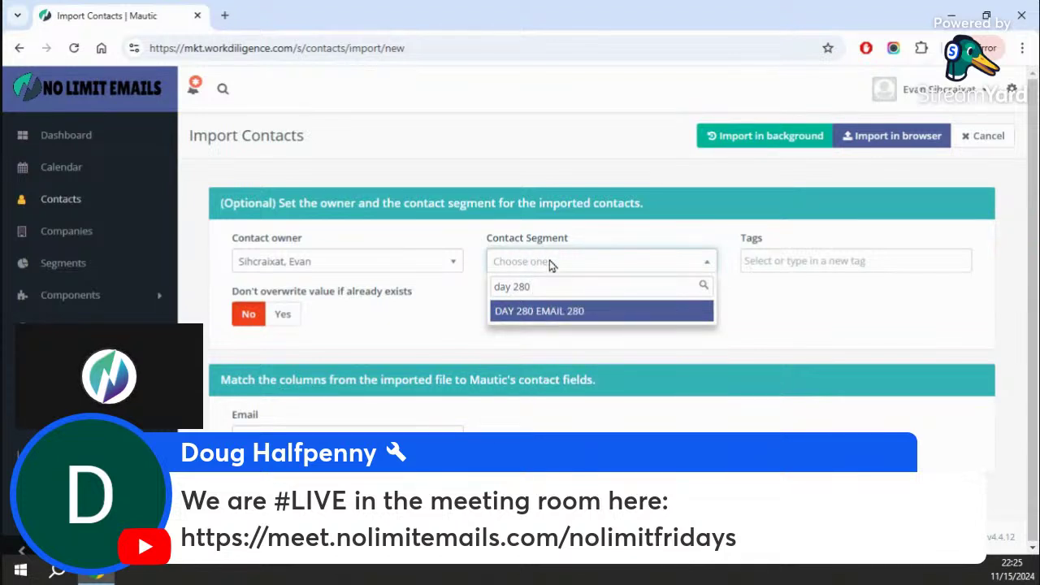
pyautogui.click(546, 311)
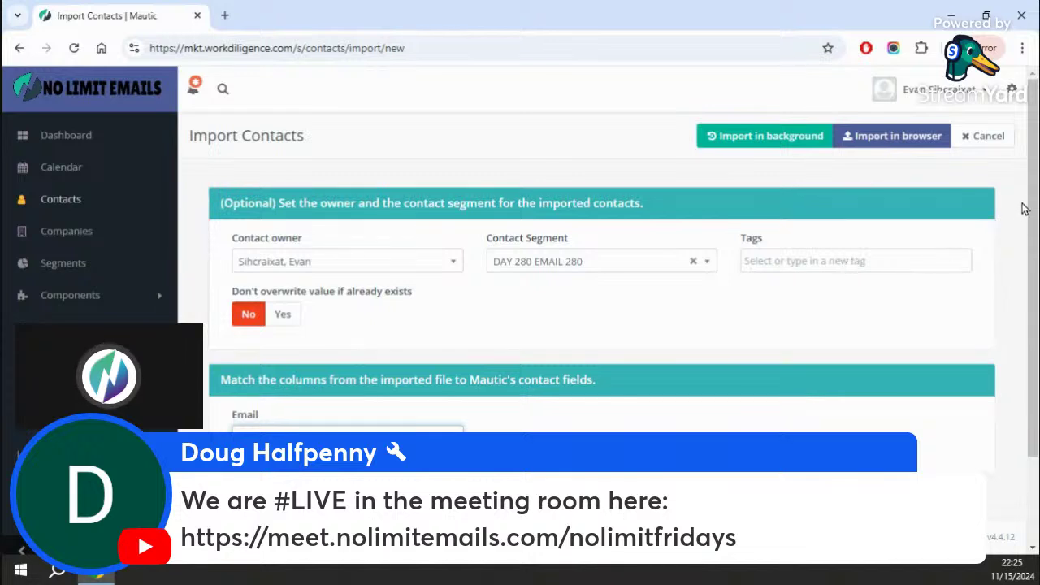
# - Check the contact field matching for the file's Email column and start the import in the background
pyautogui.moveTo(1028, 207); pyautogui.dragTo(1031, 293)
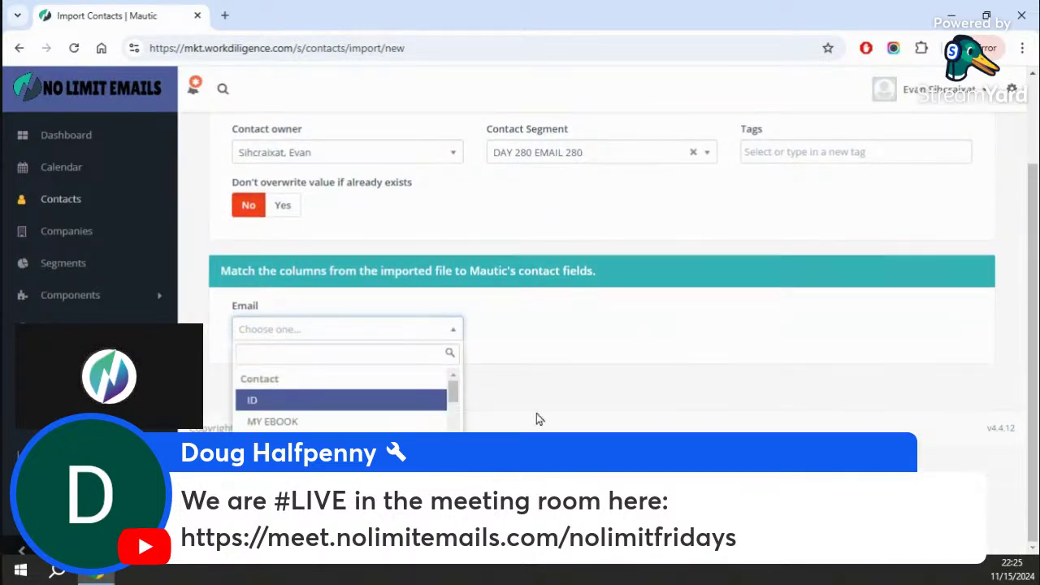
pyautogui.moveTo(452, 395); pyautogui.dragTo(455, 417)
pyautogui.click(512, 422)
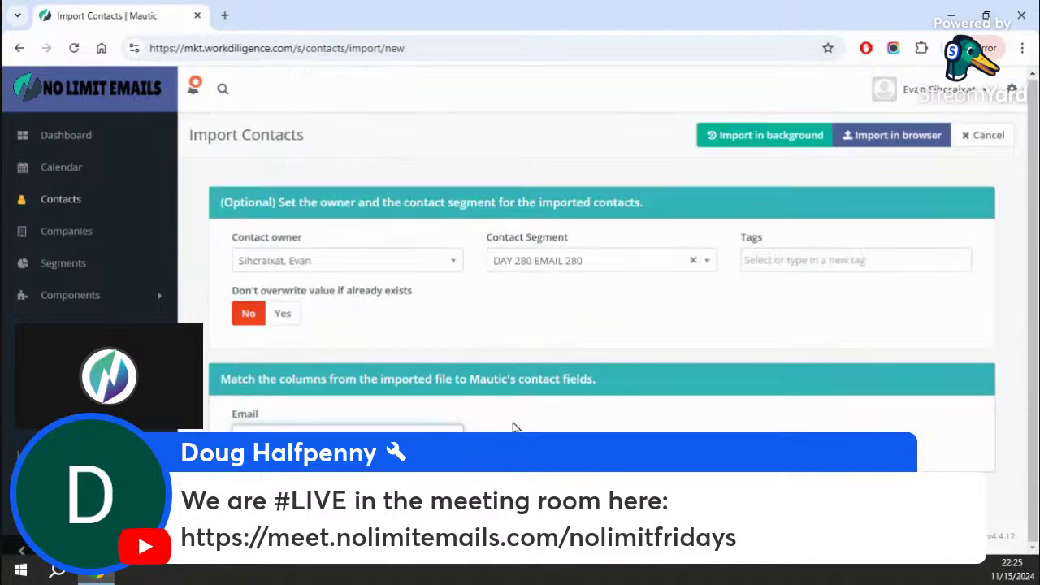
pyautogui.click(768, 145)
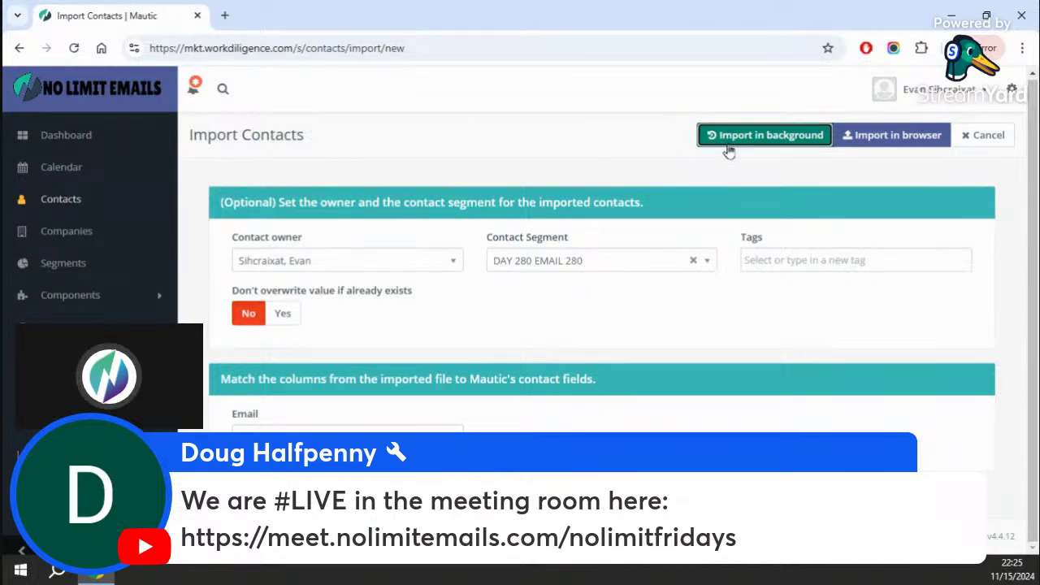
pyautogui.click(733, 136)
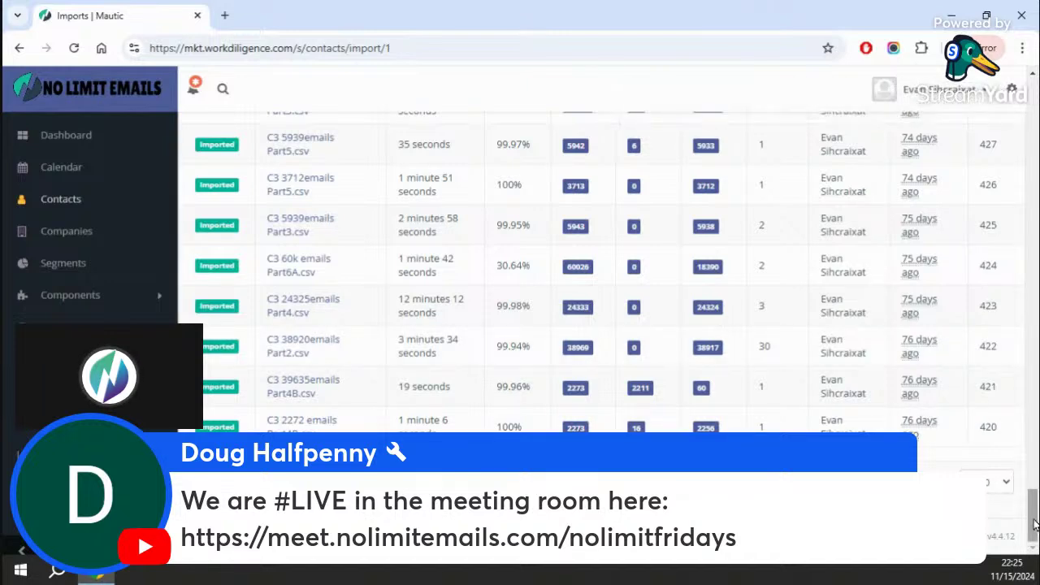
# - Look through the history of earlier imports, examining their source files, runtimes, progress, and inserted and updated contacts
pyautogui.moveTo(1033, 524); pyautogui.dragTo(1032, 491)
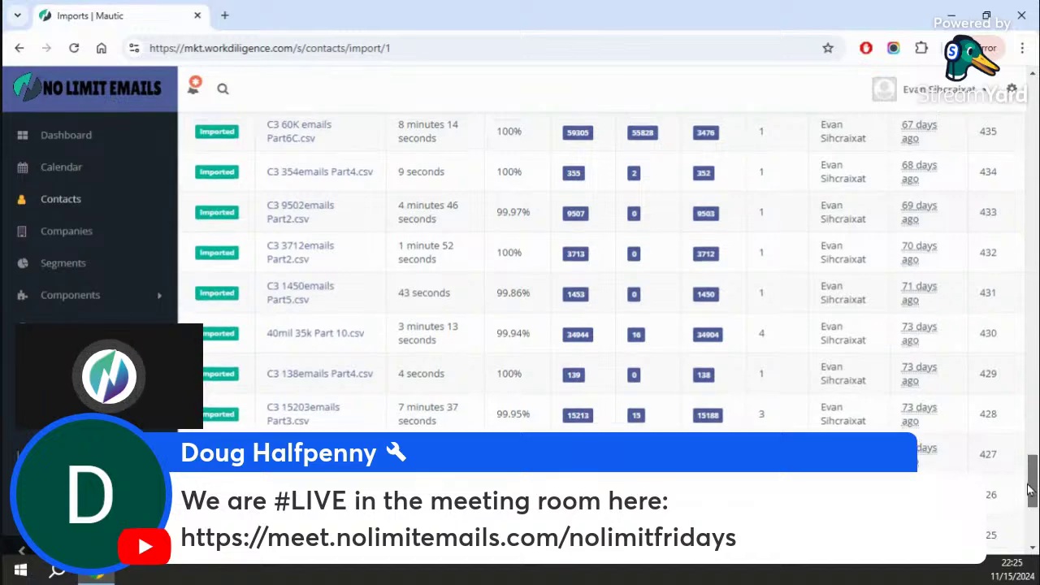
pyautogui.moveTo(1030, 492); pyautogui.dragTo(1029, 101)
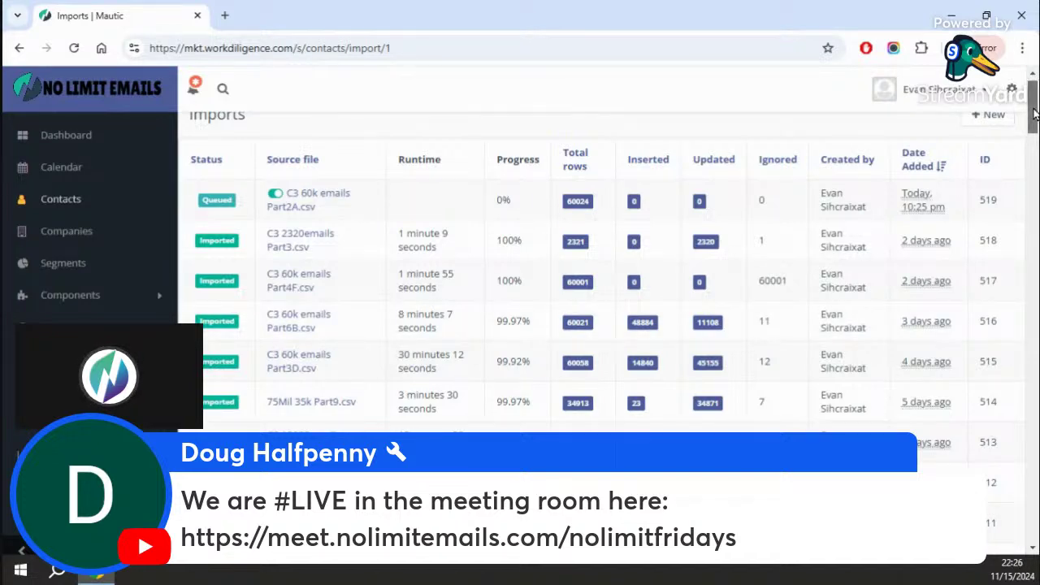
pyautogui.scroll(-2, 1032, 130)
pyautogui.scroll(-1, 1032, 134)
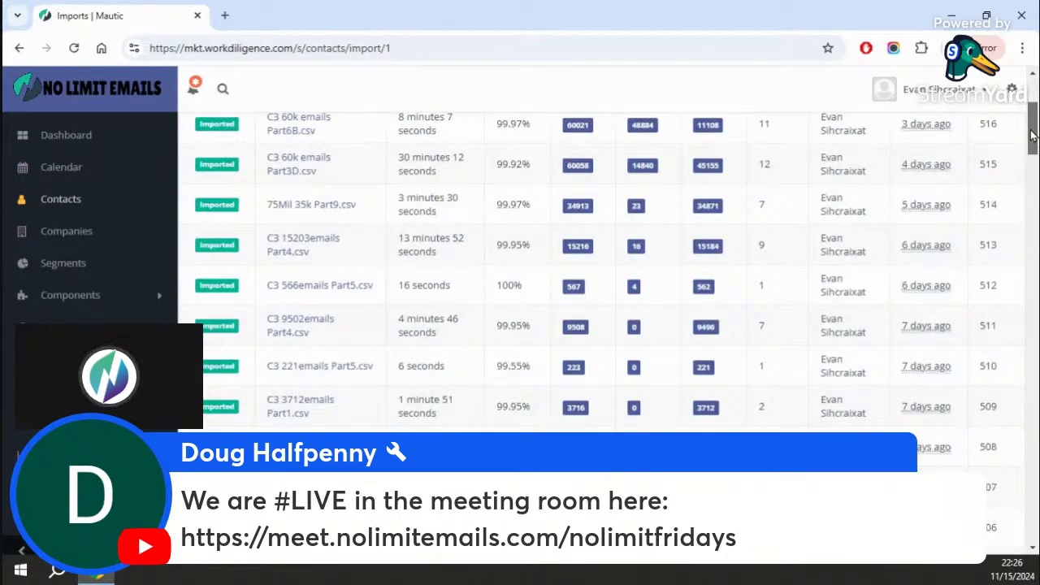
pyautogui.scroll(-1, 996, 158)
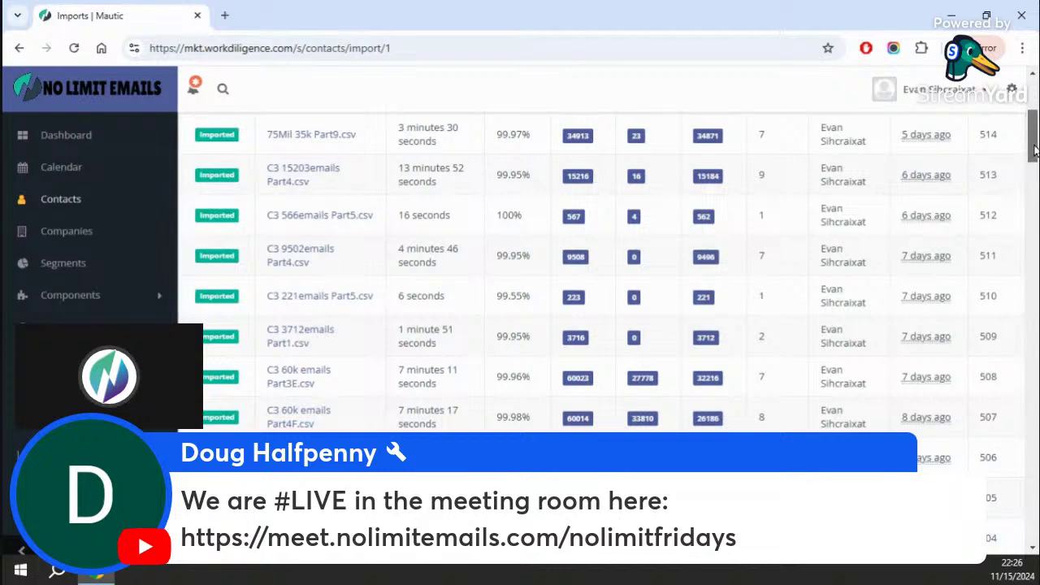
pyautogui.scroll(-2, 1034, 168)
pyautogui.scroll(-2, 1034, 169)
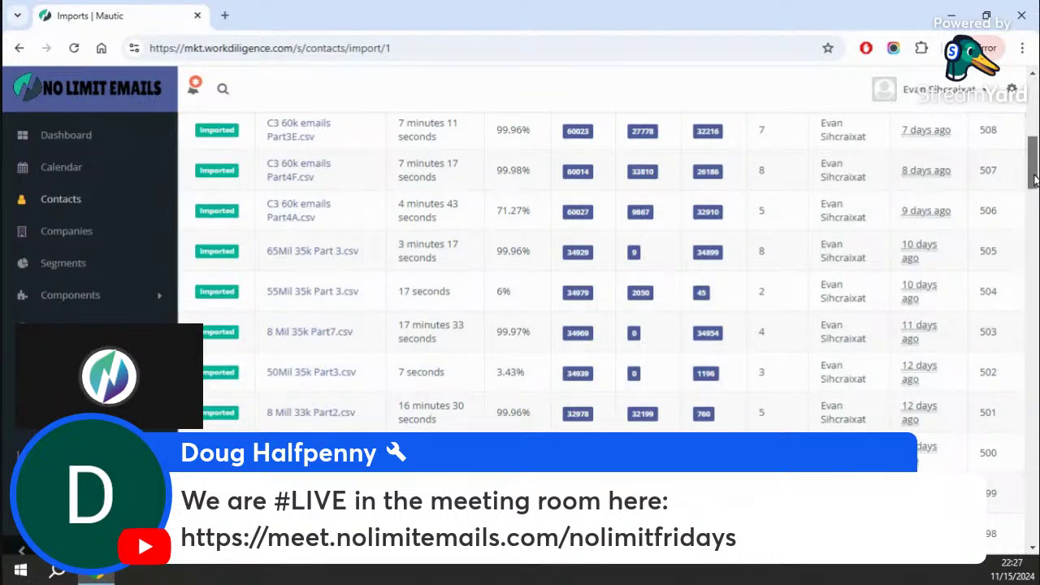
pyautogui.scroll(-3, 1030, 199)
pyautogui.moveTo(1031, 203); pyautogui.dragTo(1028, 378)
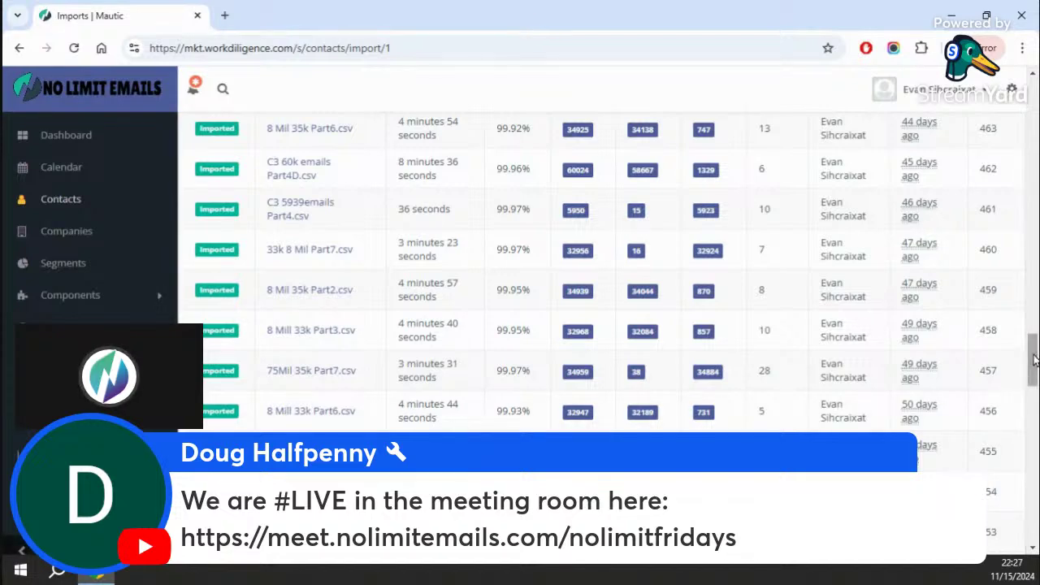
pyautogui.moveTo(1034, 360); pyautogui.dragTo(1036, 116)
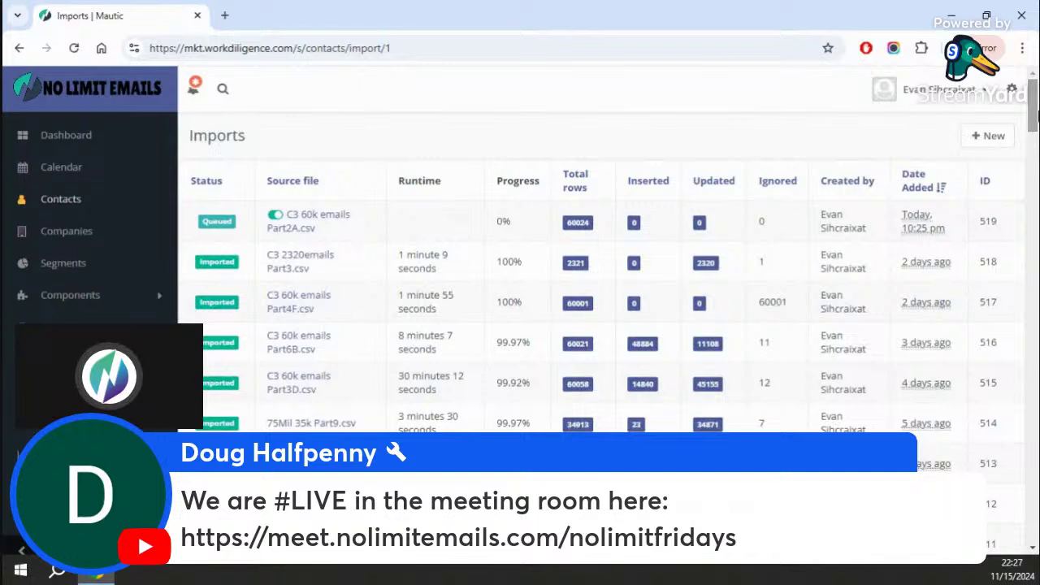
# - Highlight the ID of the queued C3 60k emails Part2A.csv import and look over the most recent imports below it
pyautogui.doubleClick(988, 219)
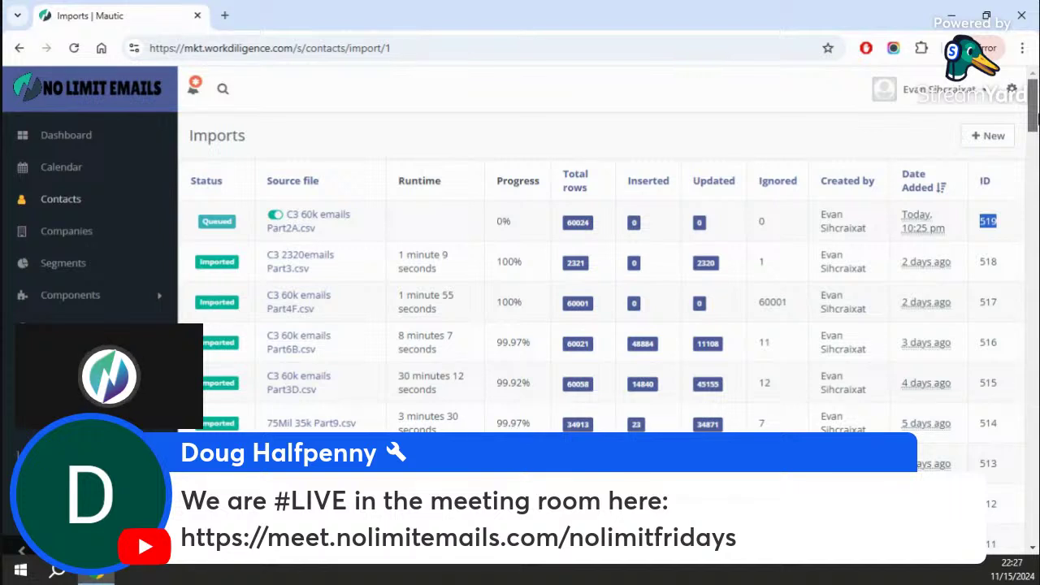
pyautogui.scroll(-1, 1037, 121)
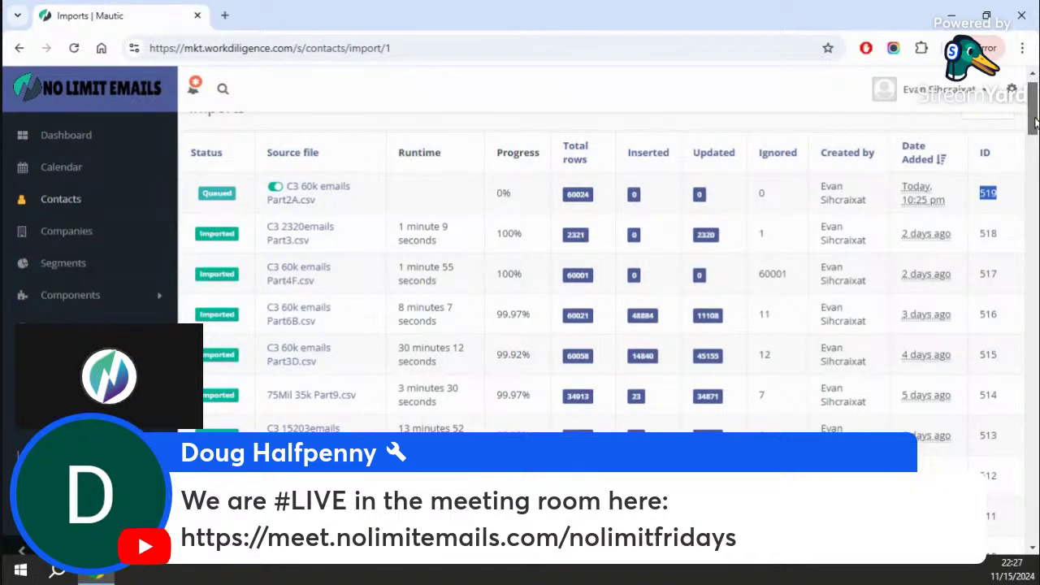
pyautogui.scroll(-1, 1037, 122)
pyautogui.moveTo(1032, 124); pyautogui.dragTo(1027, 142)
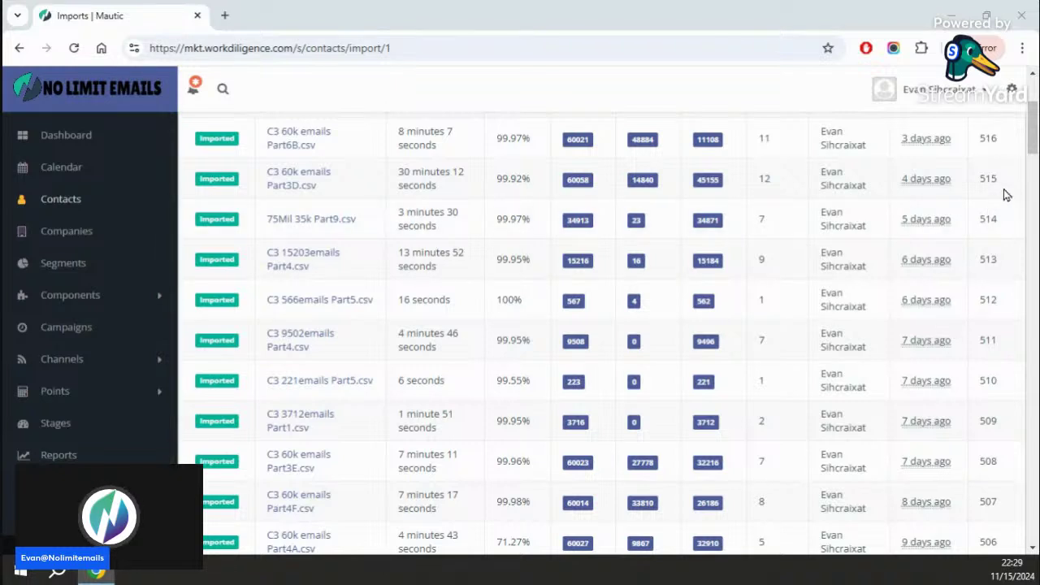
# - Return to the newest import and reload the imports page twice to check the progress of C3 60k emails Part2A.csv
pyautogui.moveTo(1032, 151); pyautogui.dragTo(1033, 120)
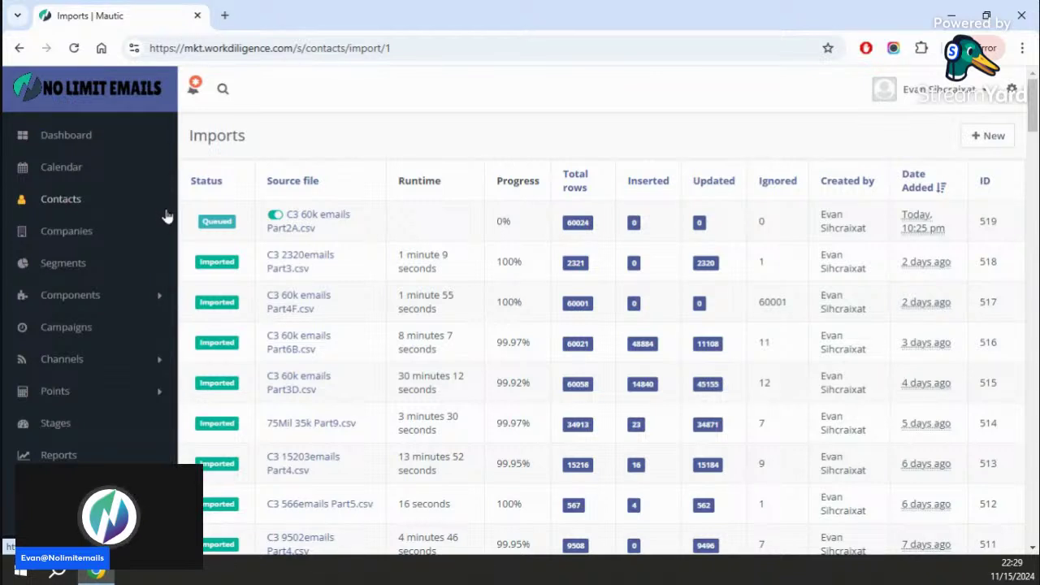
pyautogui.click(74, 48)
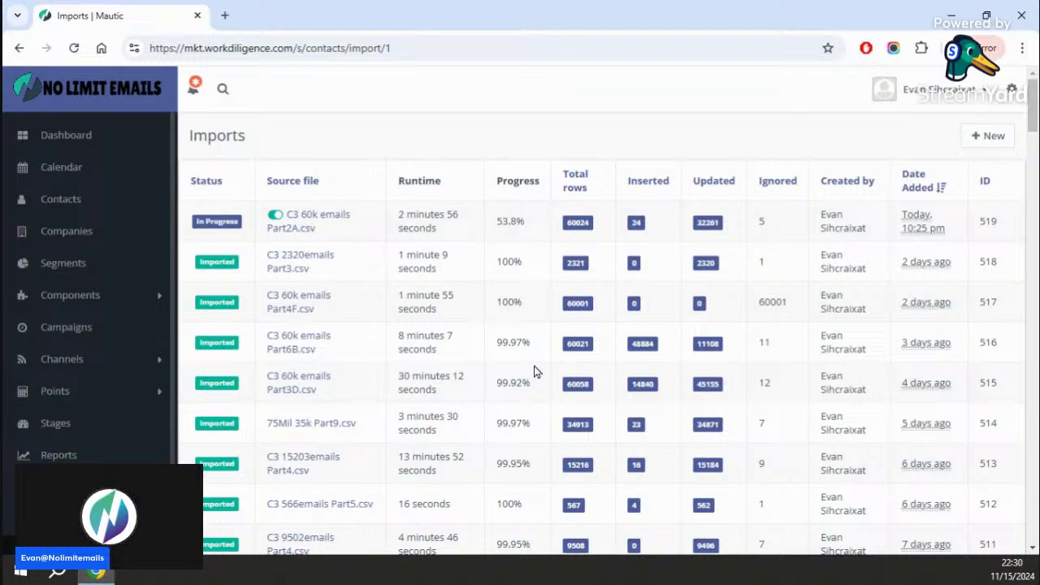
pyautogui.click(73, 50)
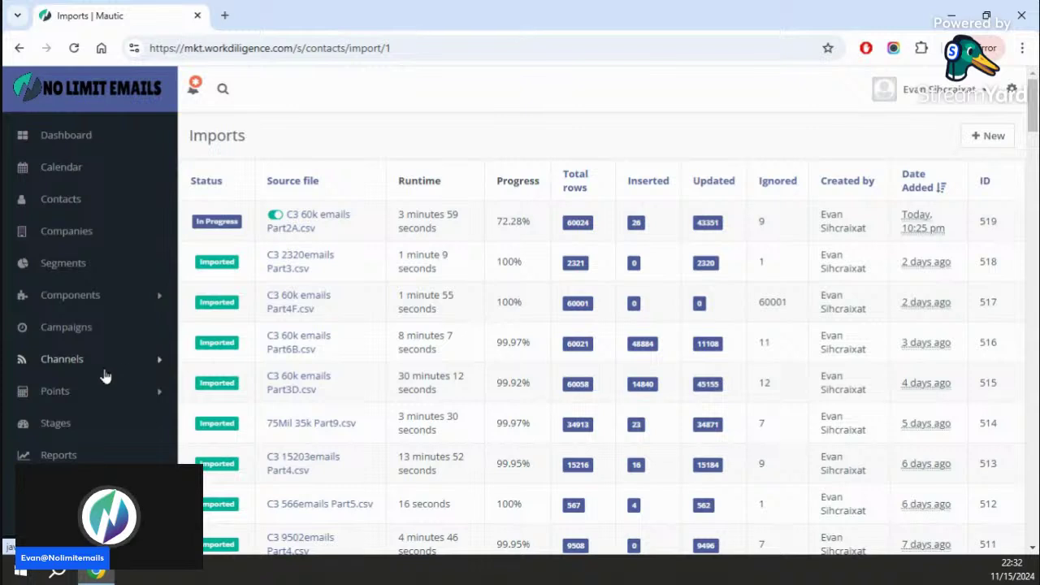
pyautogui.rightClick(78, 368)
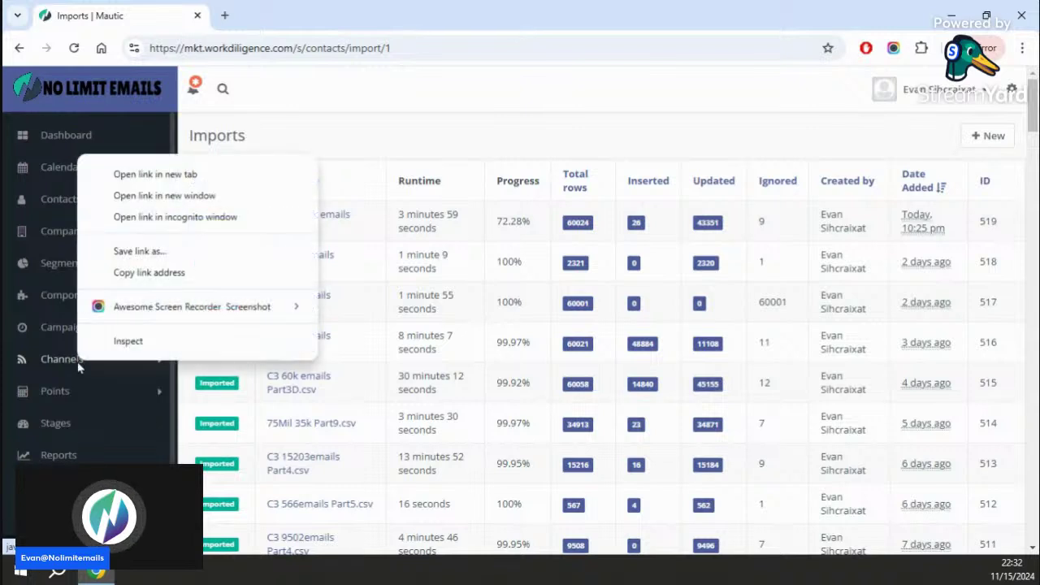
pyautogui.click(180, 183)
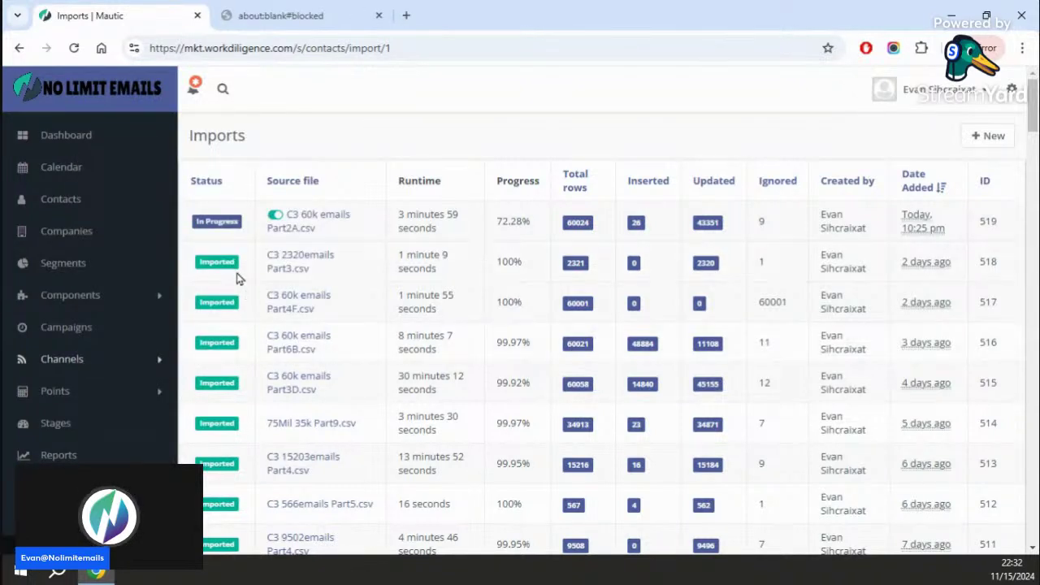
pyautogui.click(284, 16)
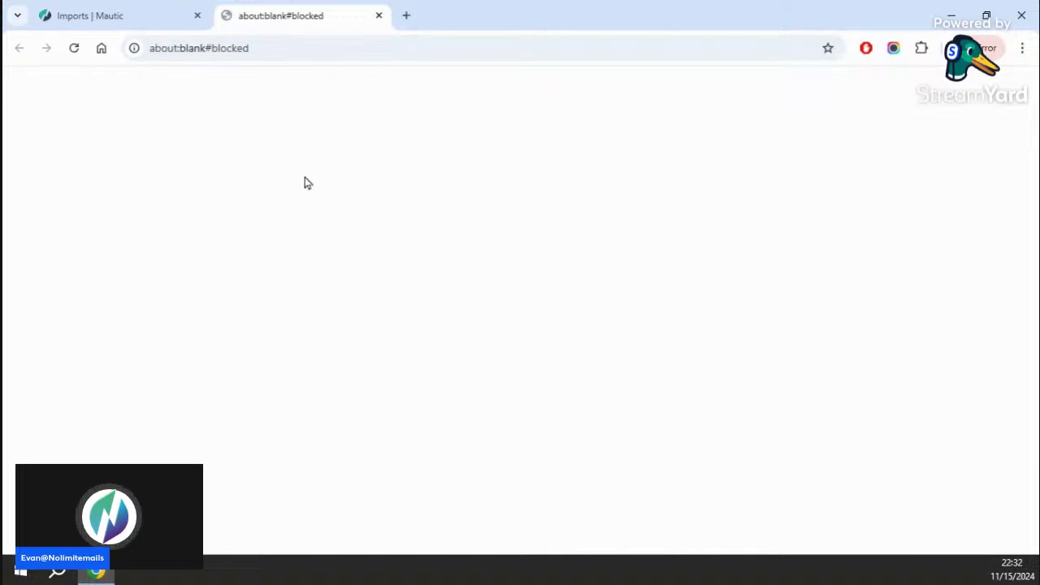
pyautogui.click(379, 16)
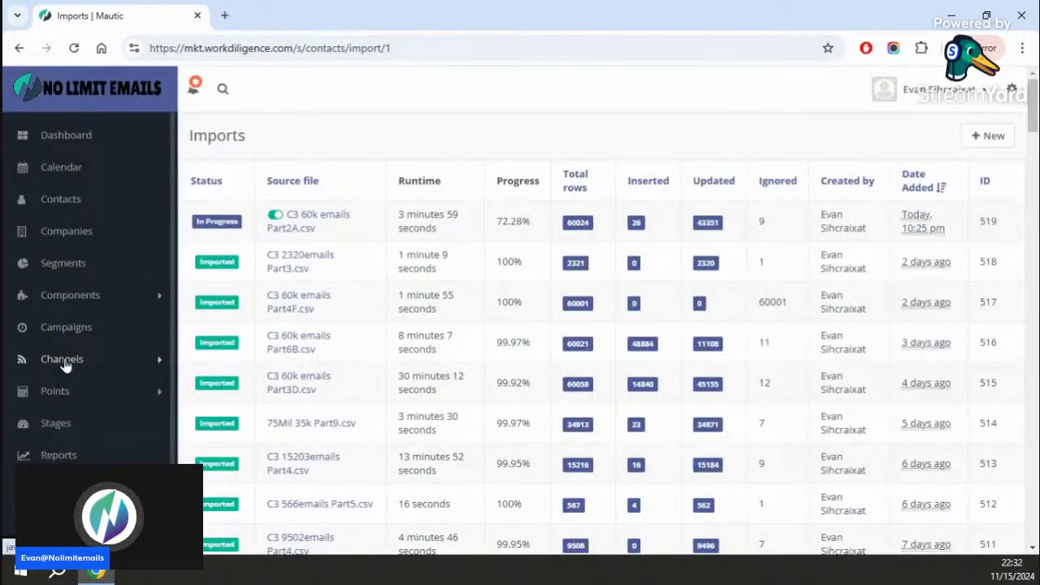
# - Open the Emails list under Channels in a new browser tab and switch to that tab
pyautogui.click(63, 361)
pyautogui.scroll(-1, 58, 390)
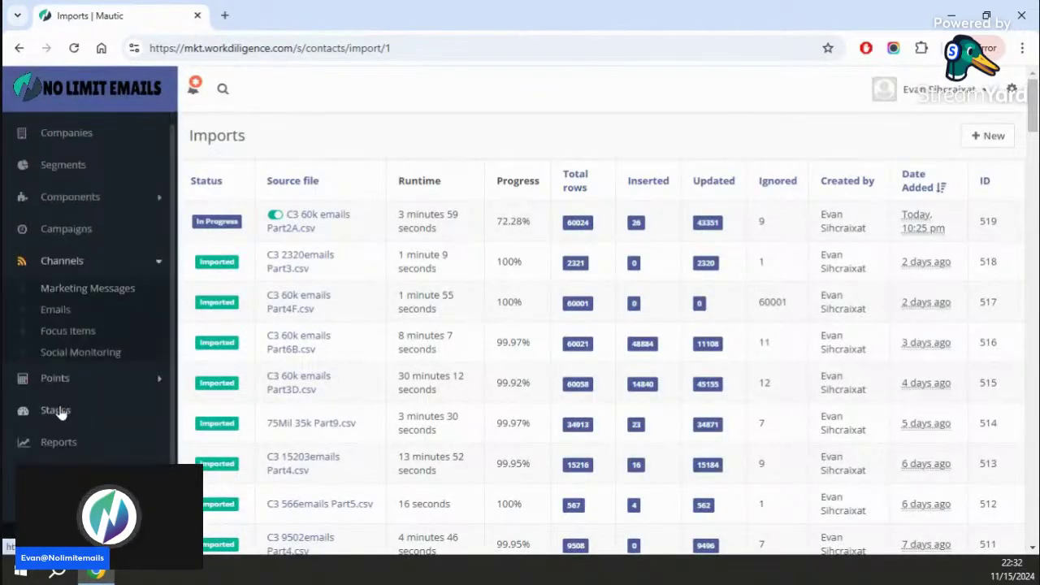
pyautogui.rightClick(56, 322)
pyautogui.click(116, 333)
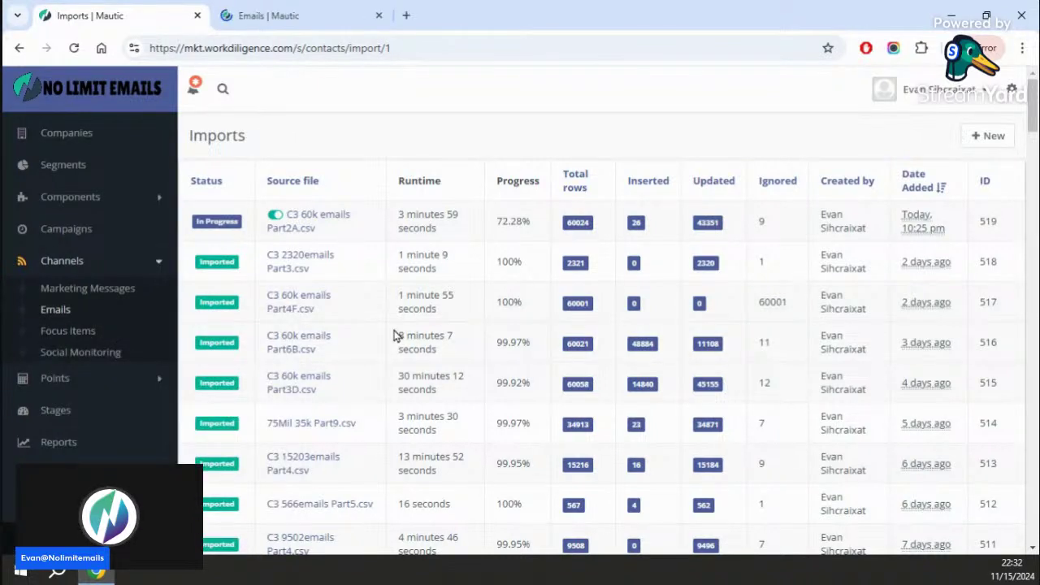
pyautogui.click(330, 14)
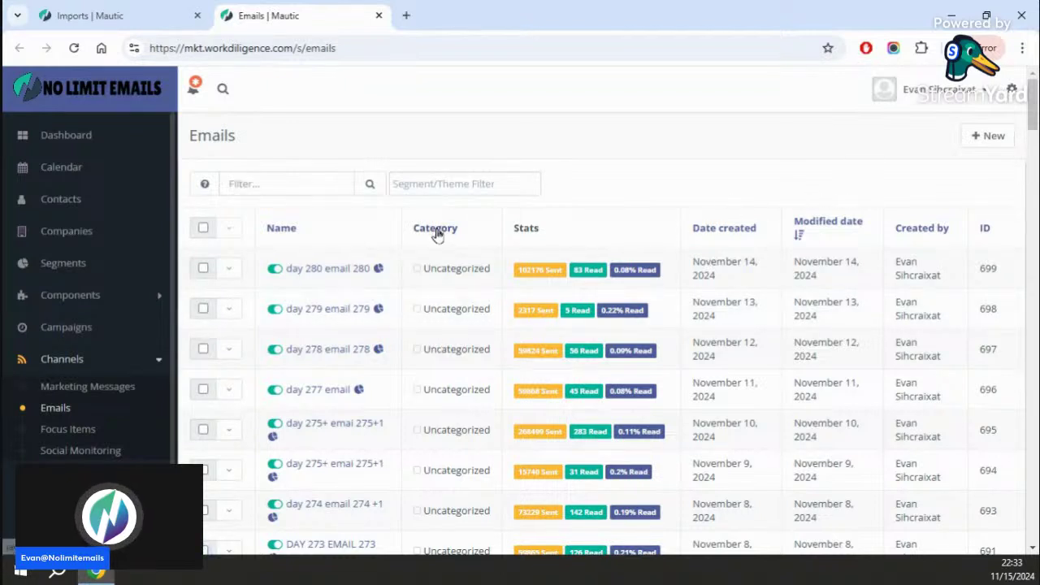
# - Create a new email from the Emails list and choose the segment email type for it
pyautogui.click(981, 140)
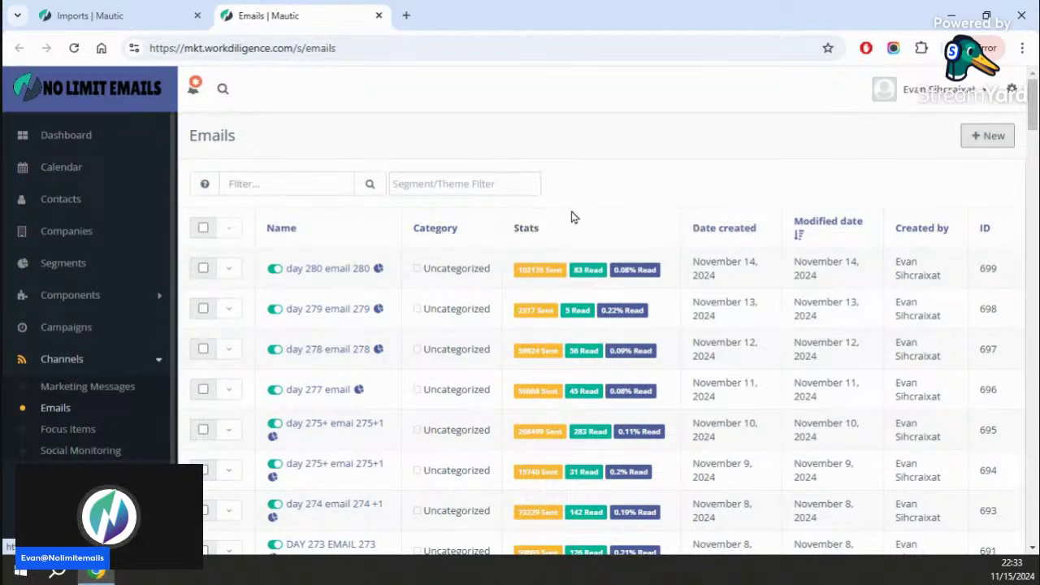
pyautogui.click(230, 268)
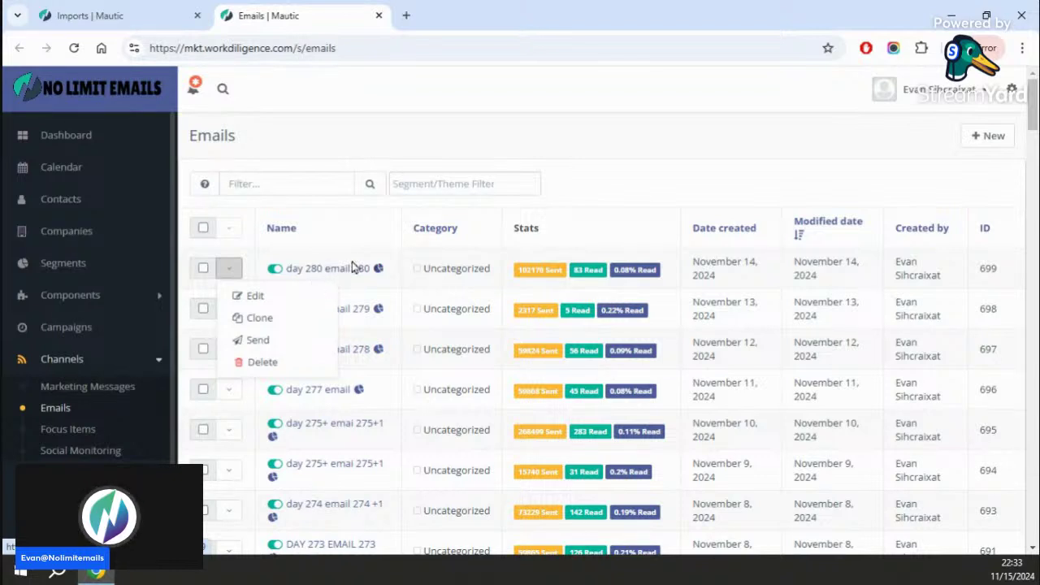
pyautogui.click(642, 190)
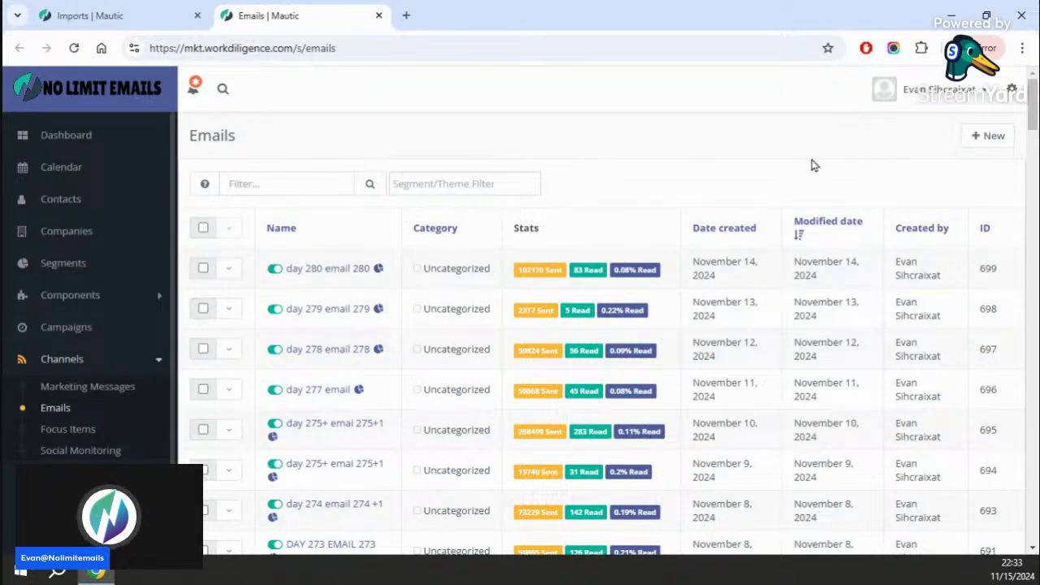
pyautogui.click(1008, 148)
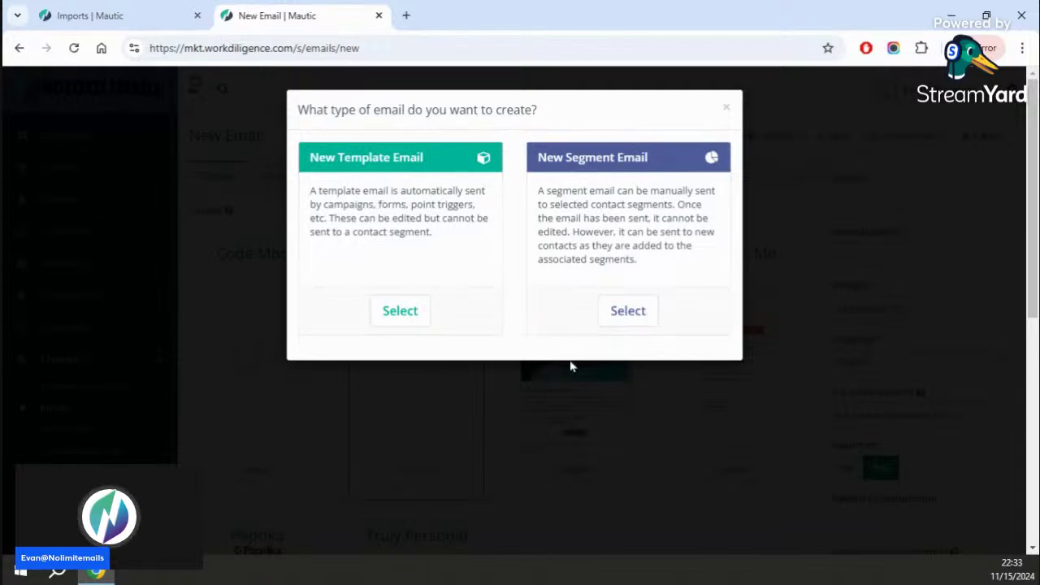
pyautogui.click(619, 317)
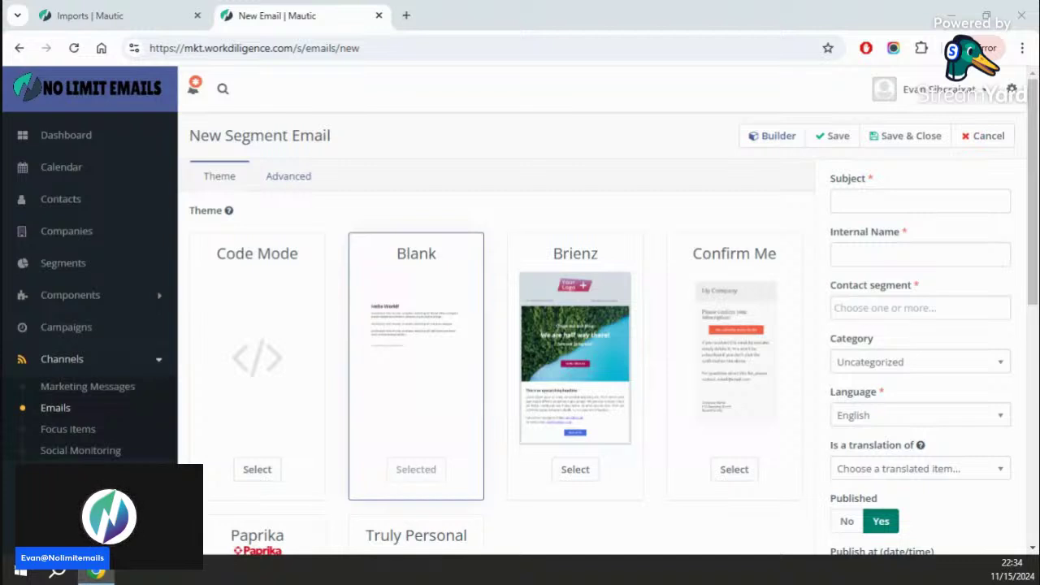
# - Enter the email's subject as "ARE YOU ready 4 Elite Business Opportunity?"
pyautogui.click(870, 195)
pyautogui.write('Elite Business Opportunity')
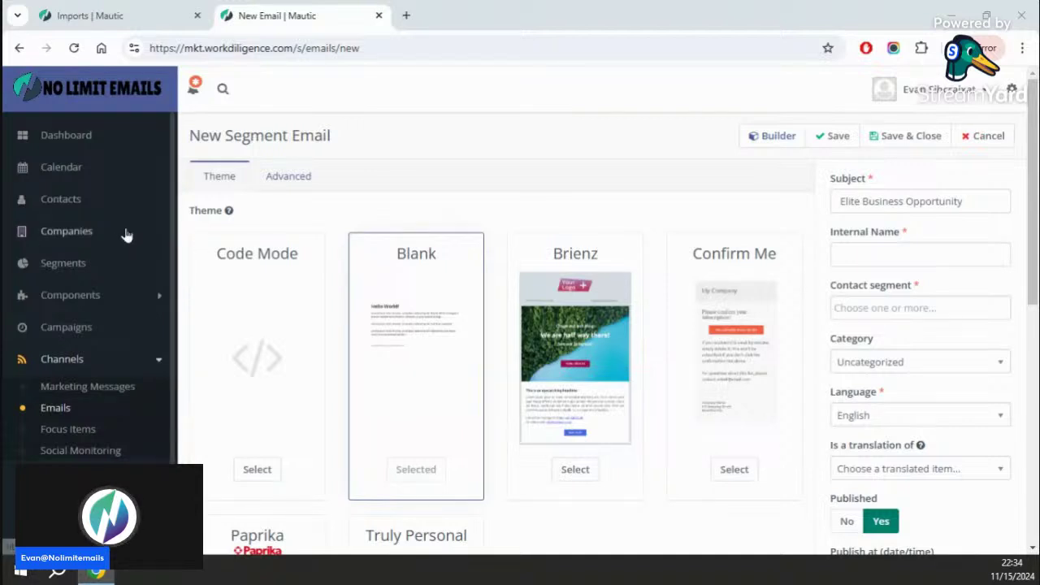
pyautogui.click(865, 200)
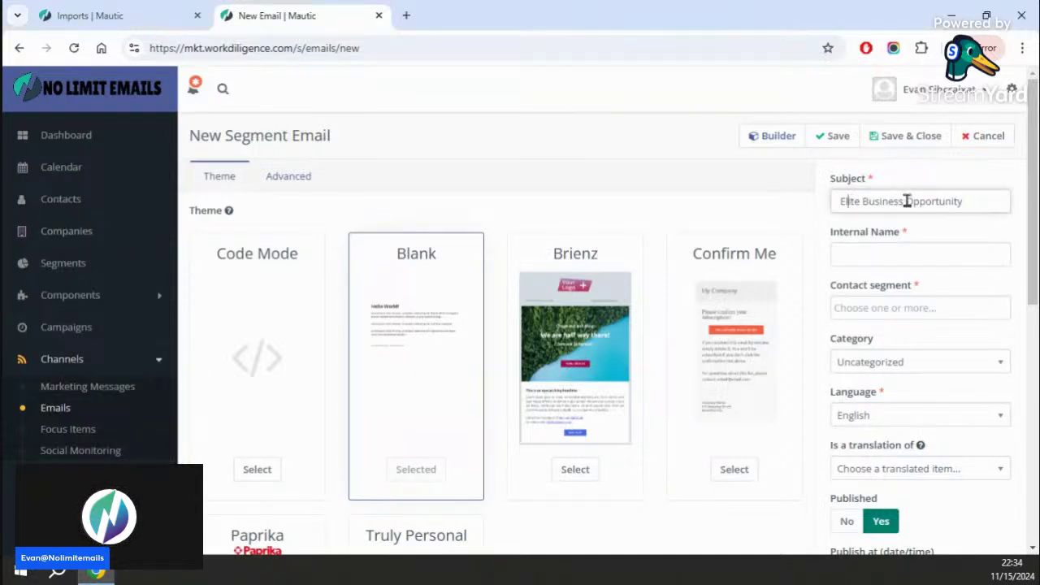
pyautogui.write('?')
pyautogui.click(836, 199)
pyautogui.write('ARE YOU ')
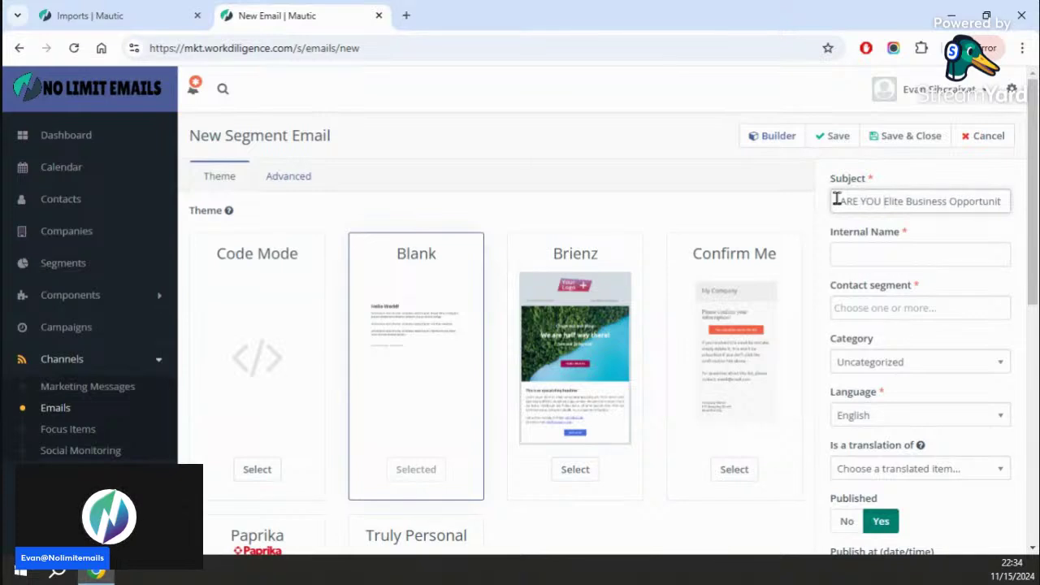
pyautogui.write('ready')
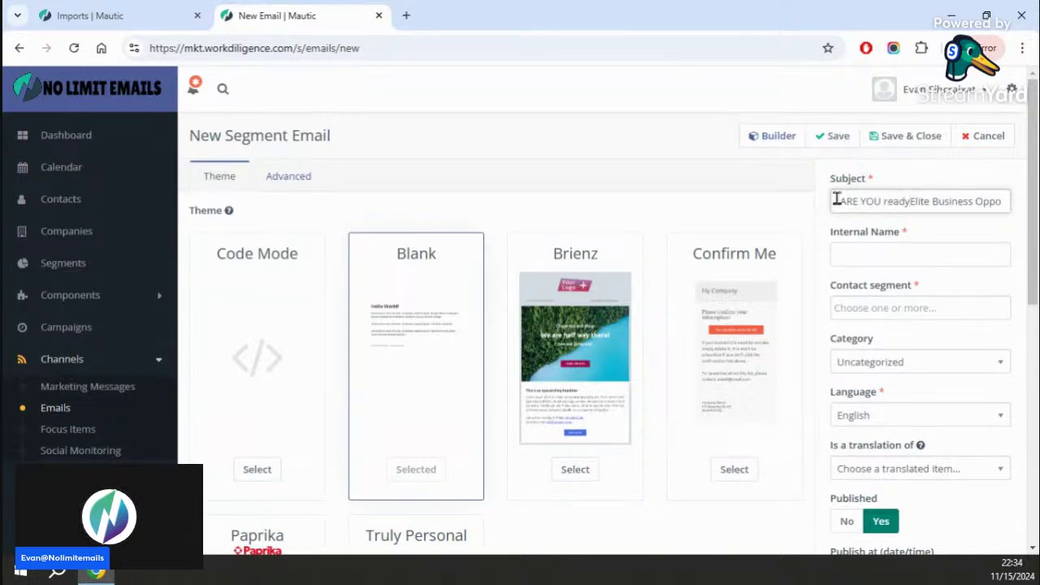
pyautogui.scroll(-2, 843, 231)
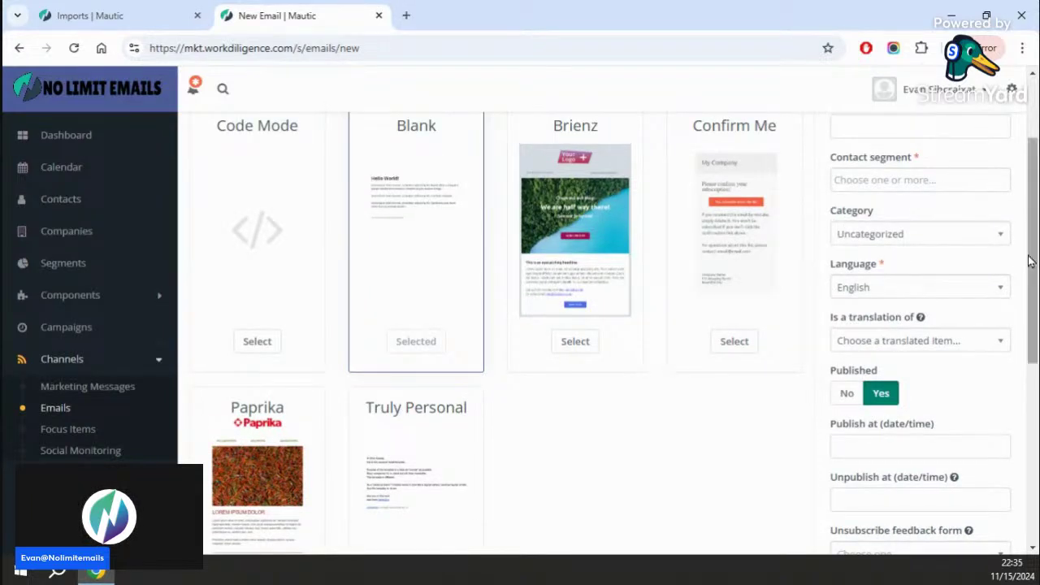
pyautogui.moveTo(1029, 260); pyautogui.dragTo(1018, 170)
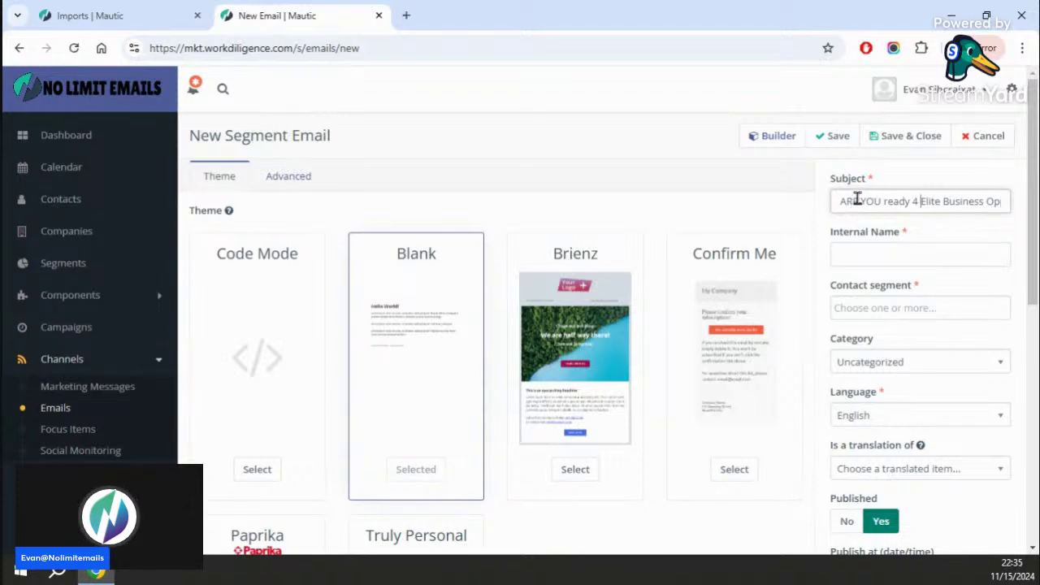
# - Correct the capitalization of the subject's opening words to read "Are YOU Ready 4"
pyautogui.press('BackSpace')
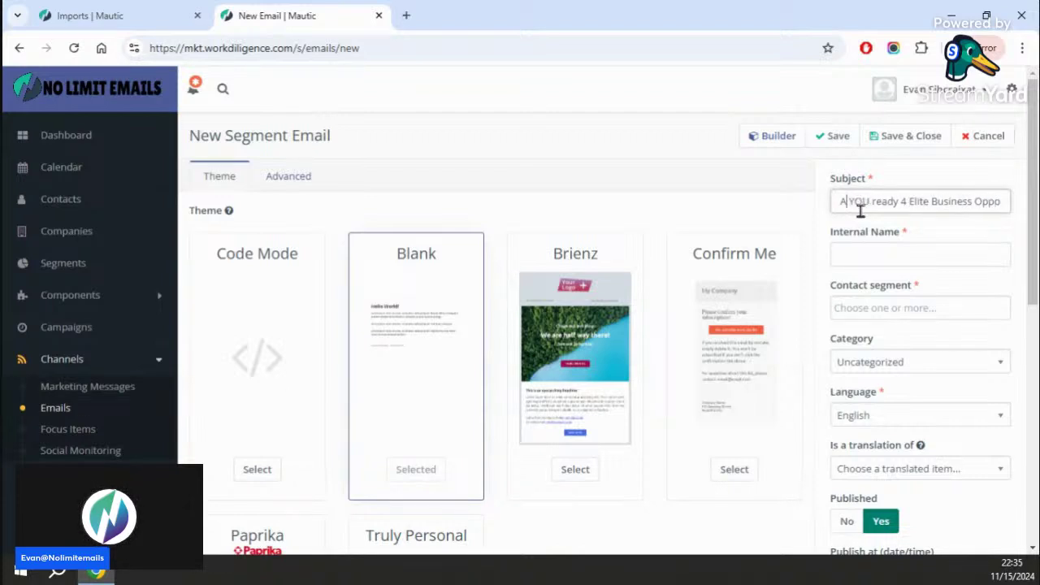
pyautogui.write('RE')
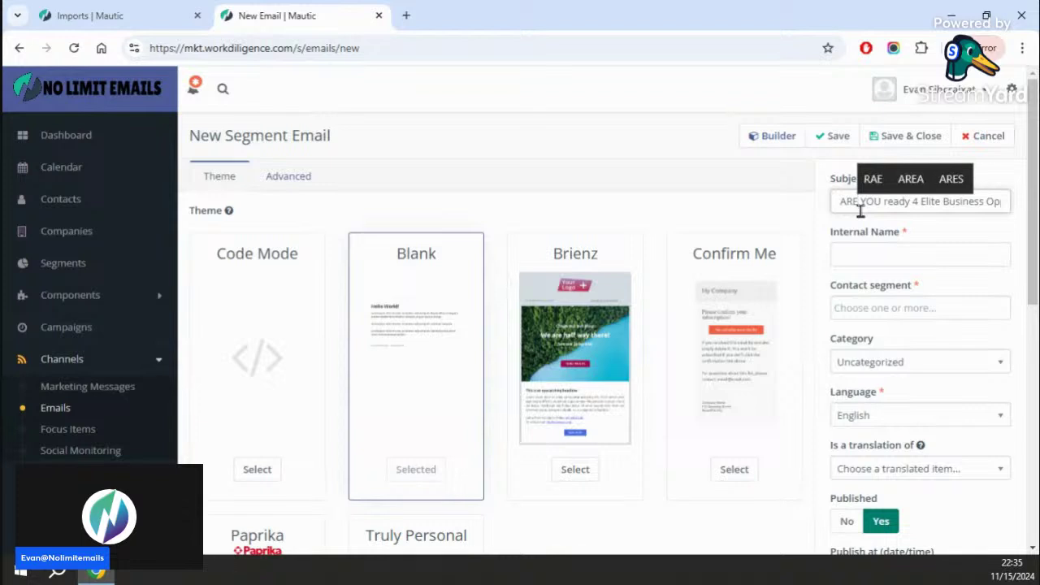
pyautogui.press('BackSpace')
pyautogui.press('BackSpace')
pyautogui.write('re')
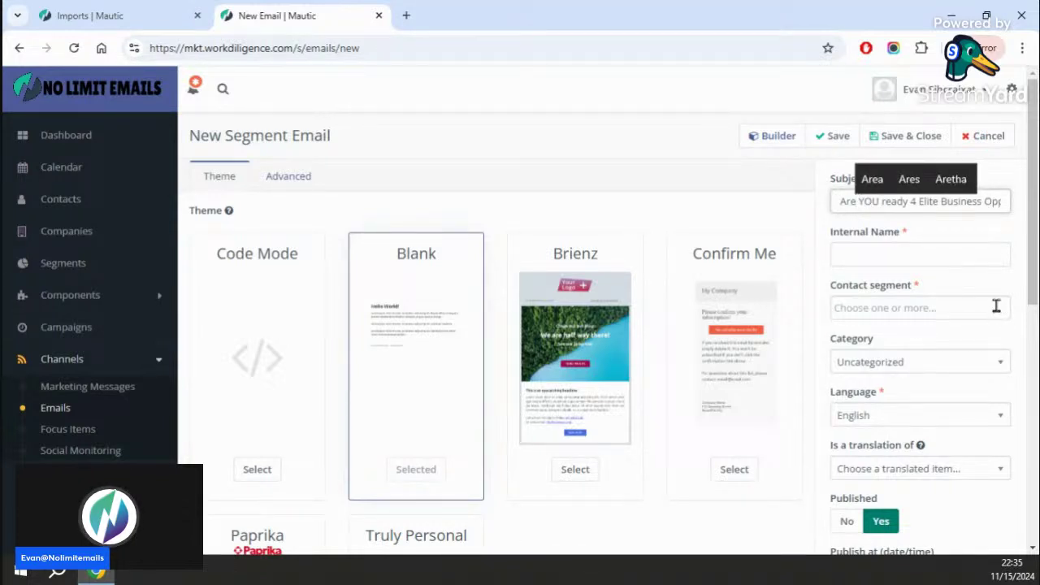
pyautogui.click(886, 201)
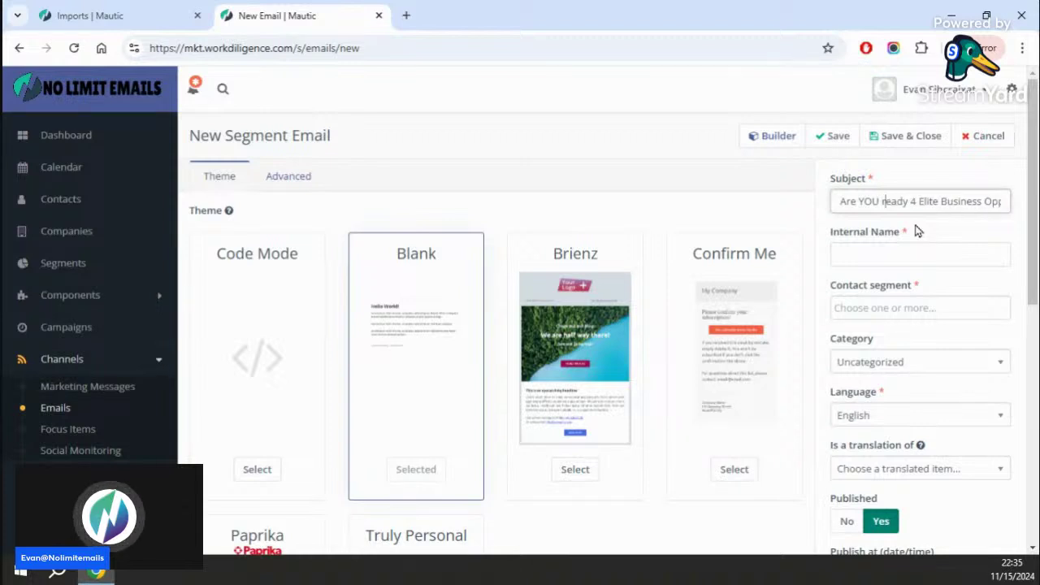
pyautogui.press('BackSpace')
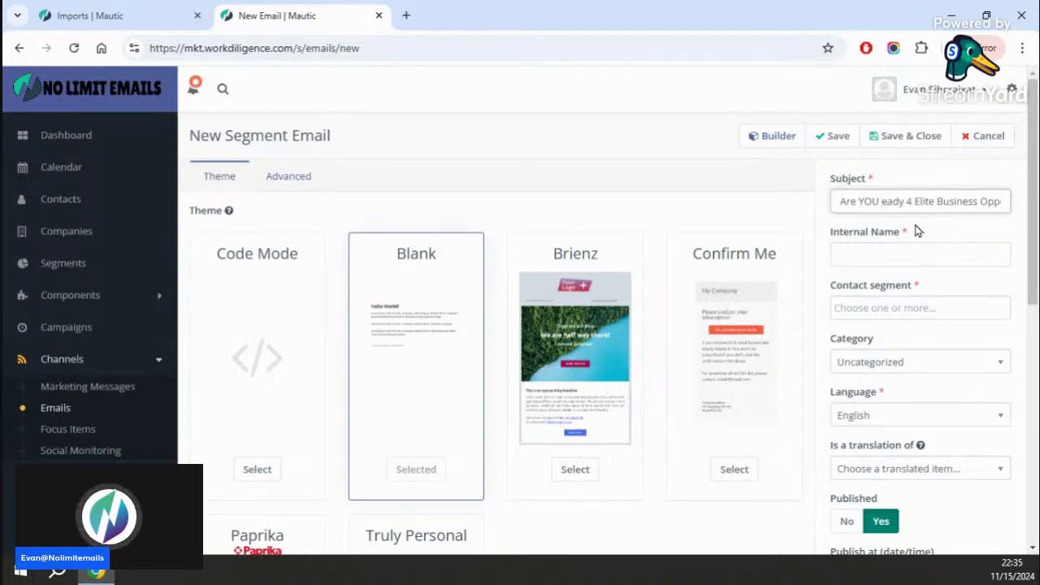
pyautogui.write('R')
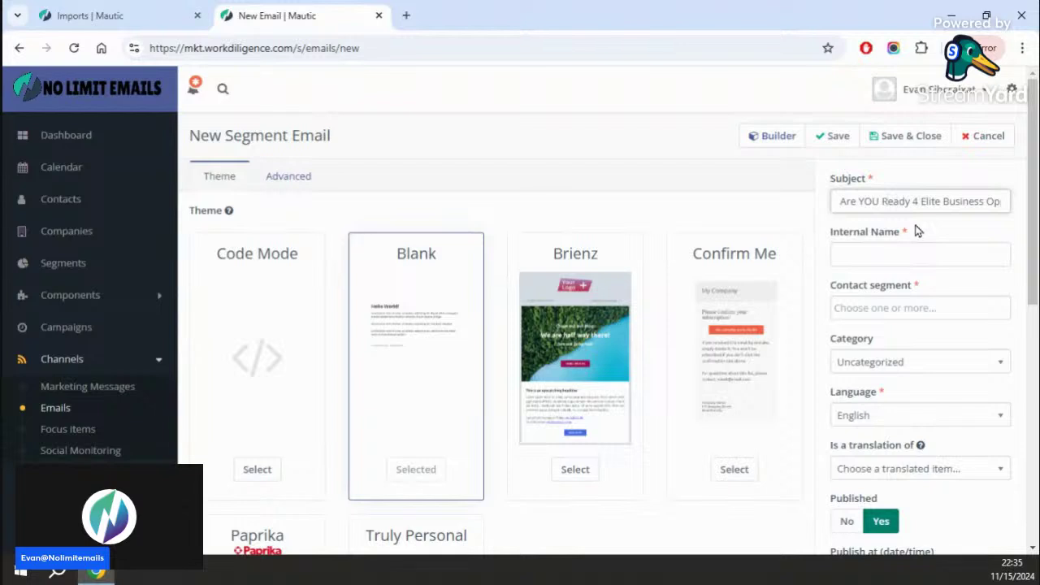
# - Set the email's internal name to DAY 281 EMAIL 281
pyautogui.click(870, 253)
pyautogui.write('DAY 2')
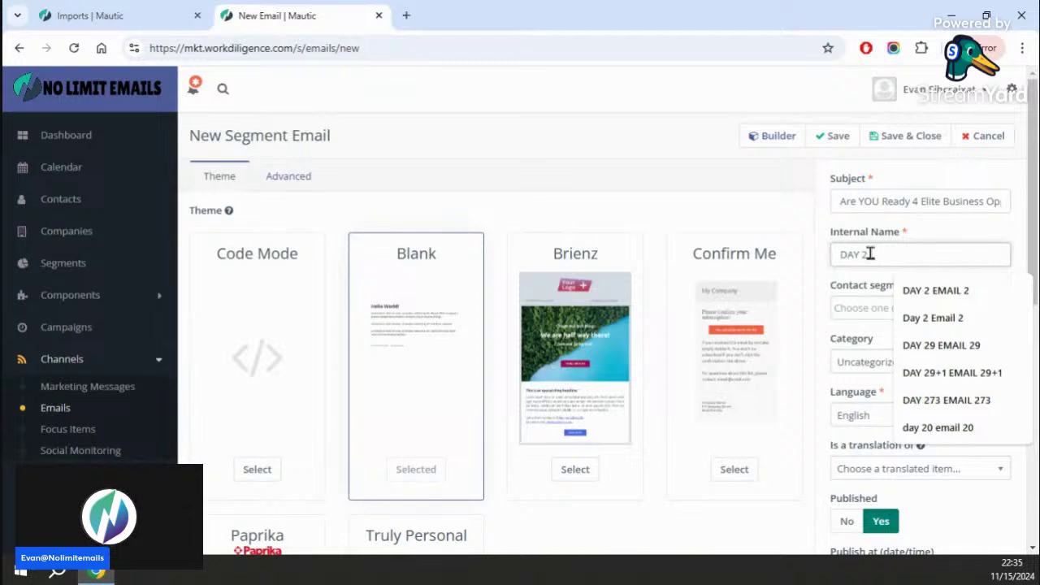
pyautogui.write('0 E')
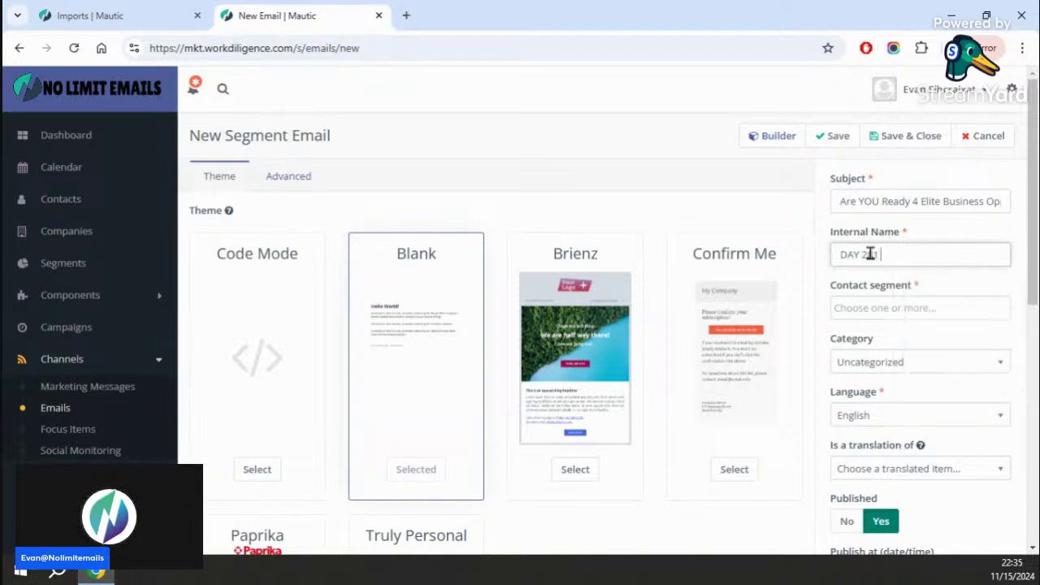
pyautogui.write('MAIL 281')
pyautogui.doubleClick(869, 254)
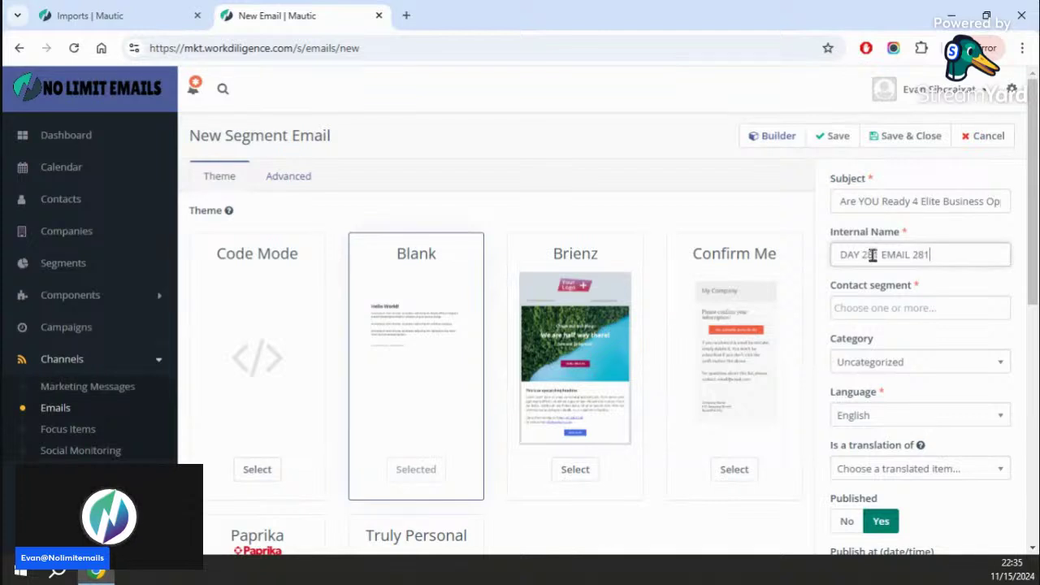
pyautogui.write('281')
# - Look up the day 28 segments and assign DAY 280 EMAIL 280 as the contact segment
pyautogui.click(885, 309)
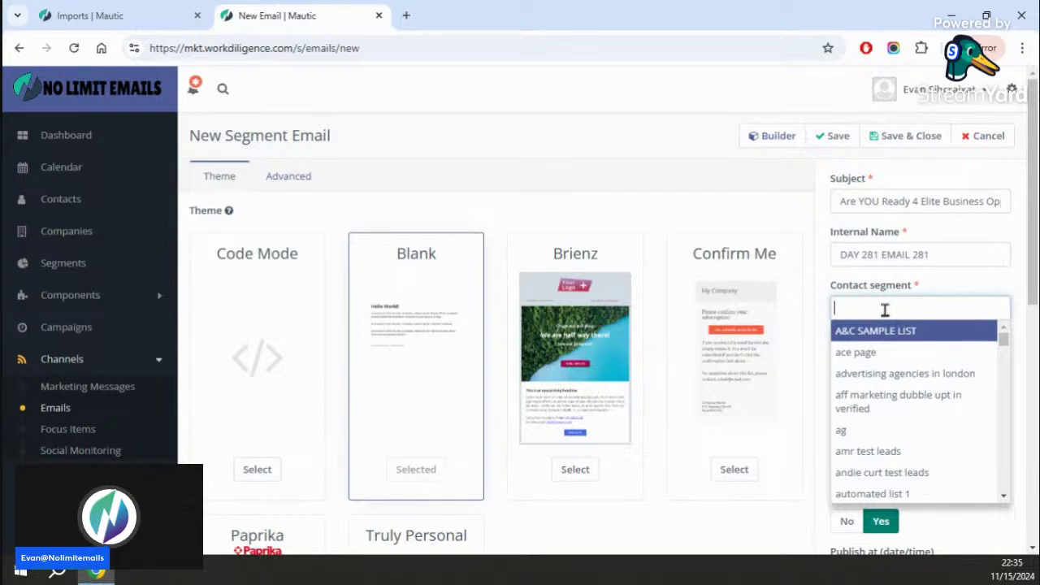
pyautogui.write('DAY')
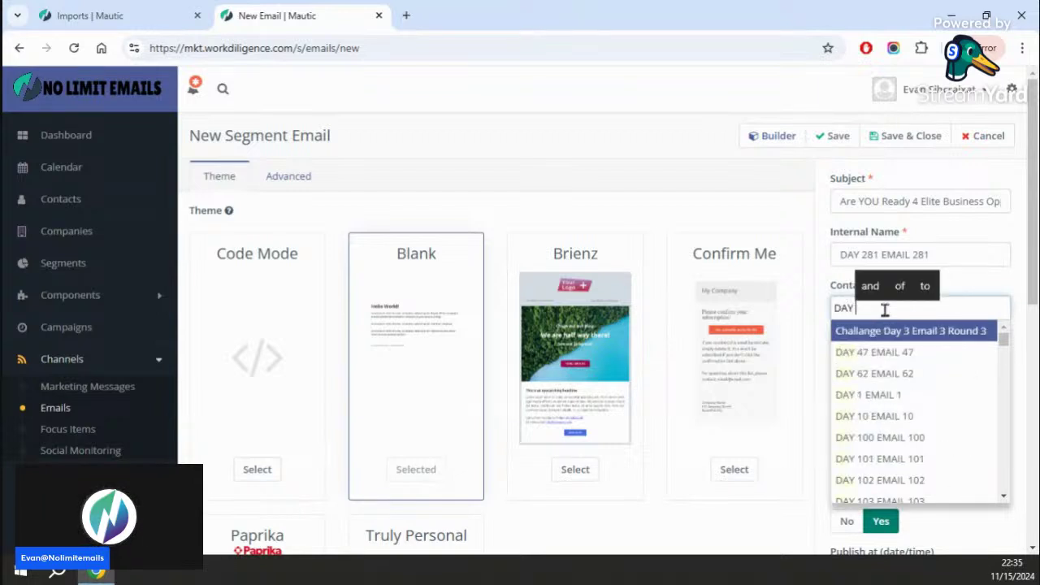
pyautogui.write(' 28')
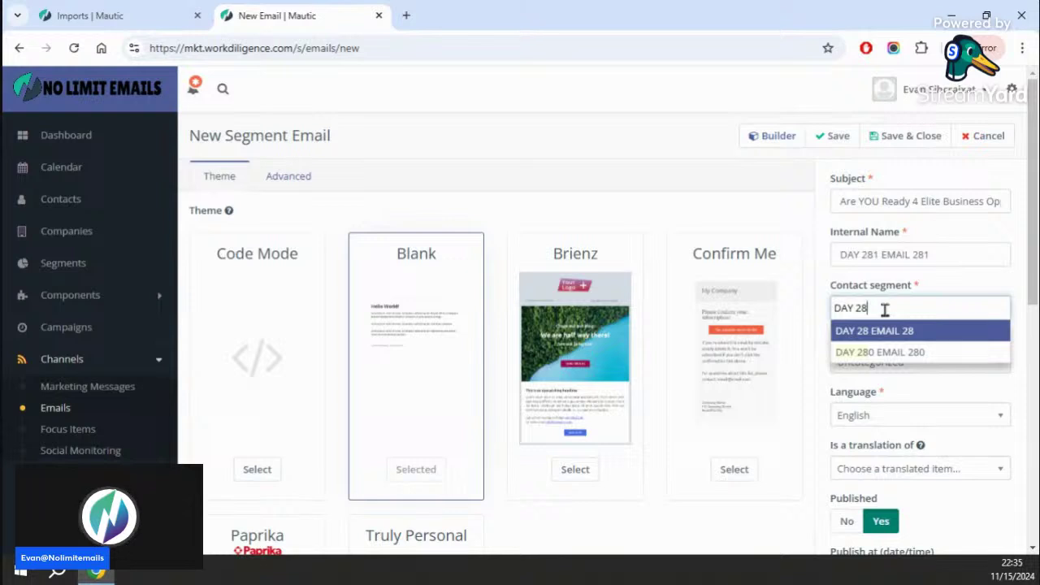
pyautogui.click(884, 351)
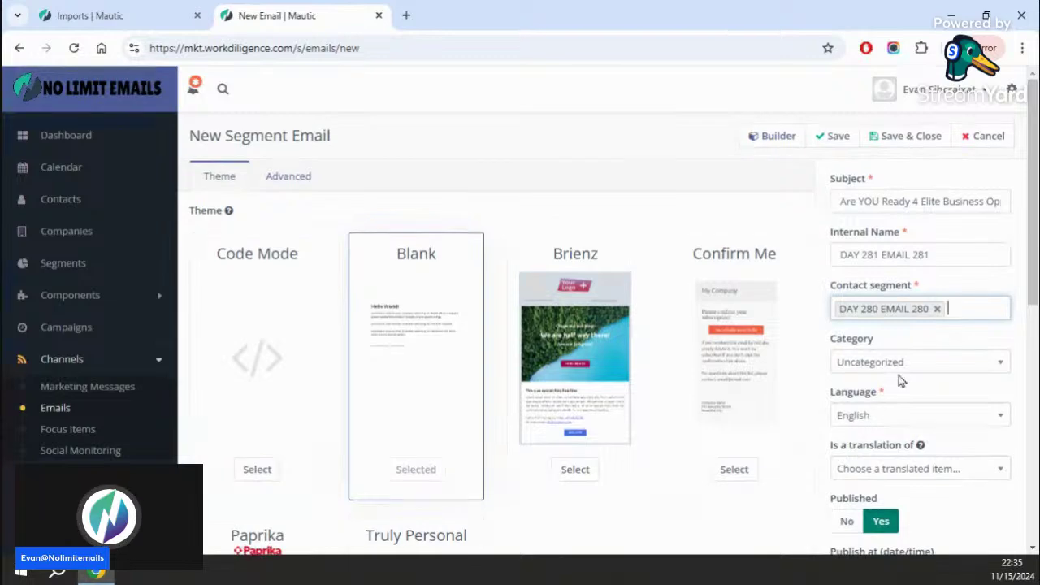
# - Reload the imports page to check the progress of C3 60k emails Part2A.csv, and open the Segments list to check the contact counts
pyautogui.click(139, 22)
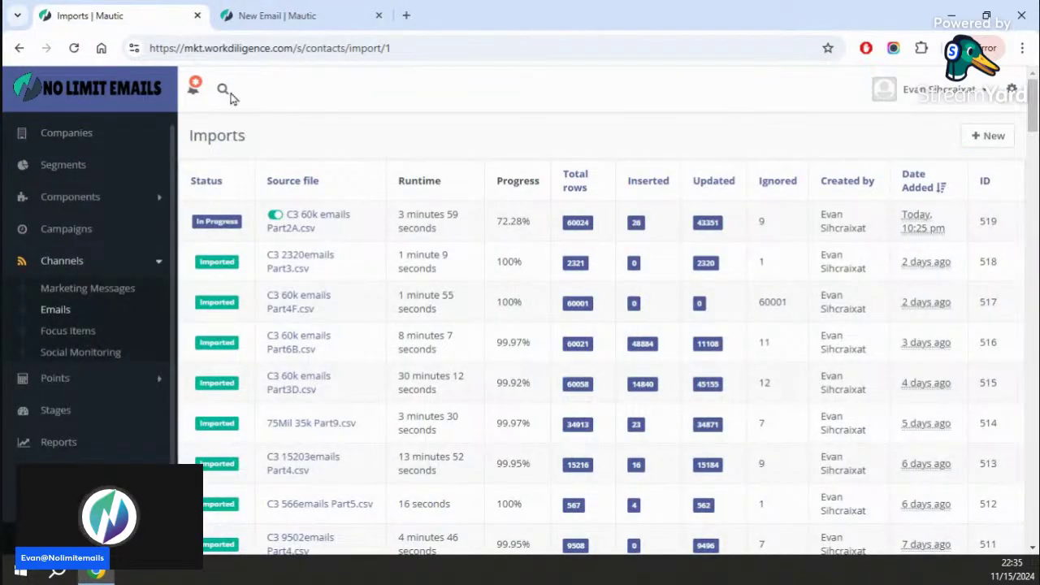
pyautogui.click(74, 48)
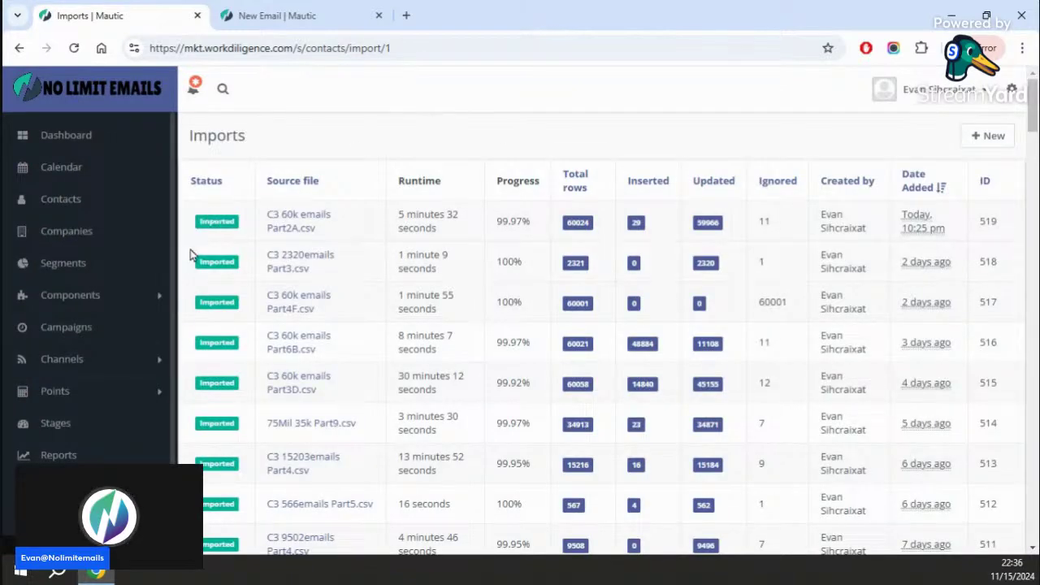
pyautogui.click(88, 263)
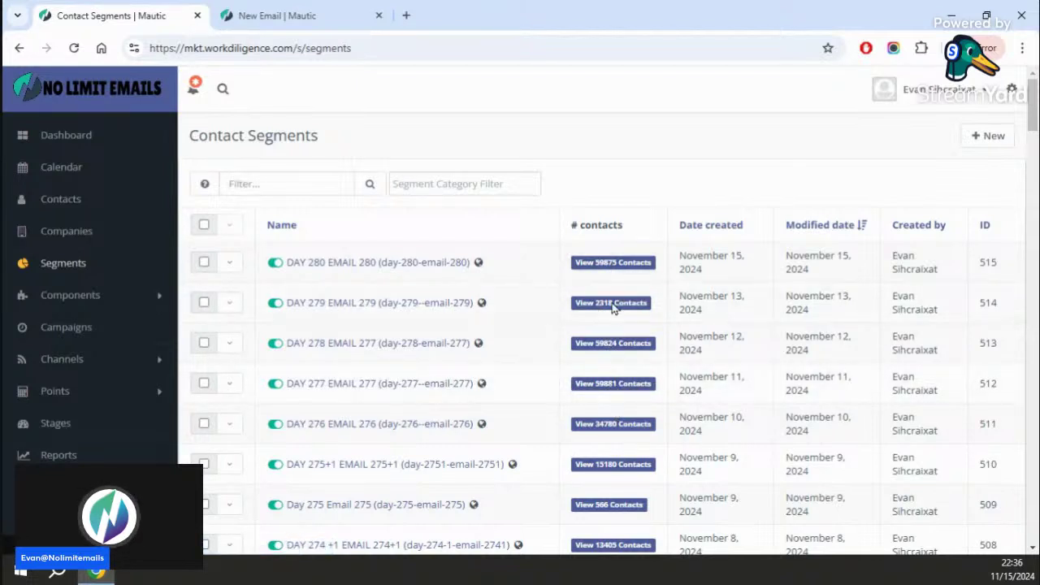
# - Return to the new email, review its remaining settings down to the UTM tags, and save it
pyautogui.click(311, 16)
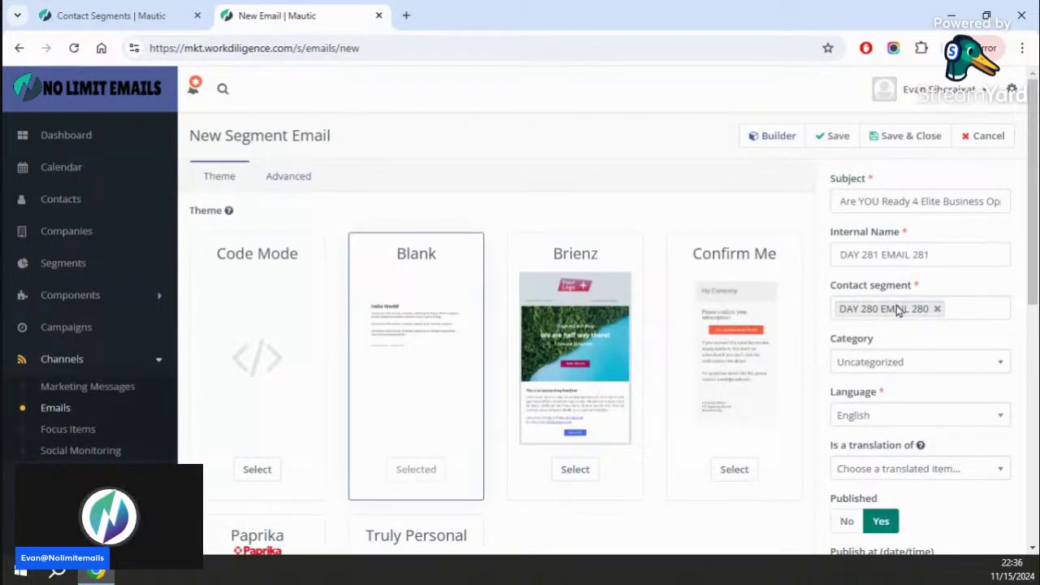
pyautogui.moveTo(1037, 187); pyautogui.dragTo(1037, 473)
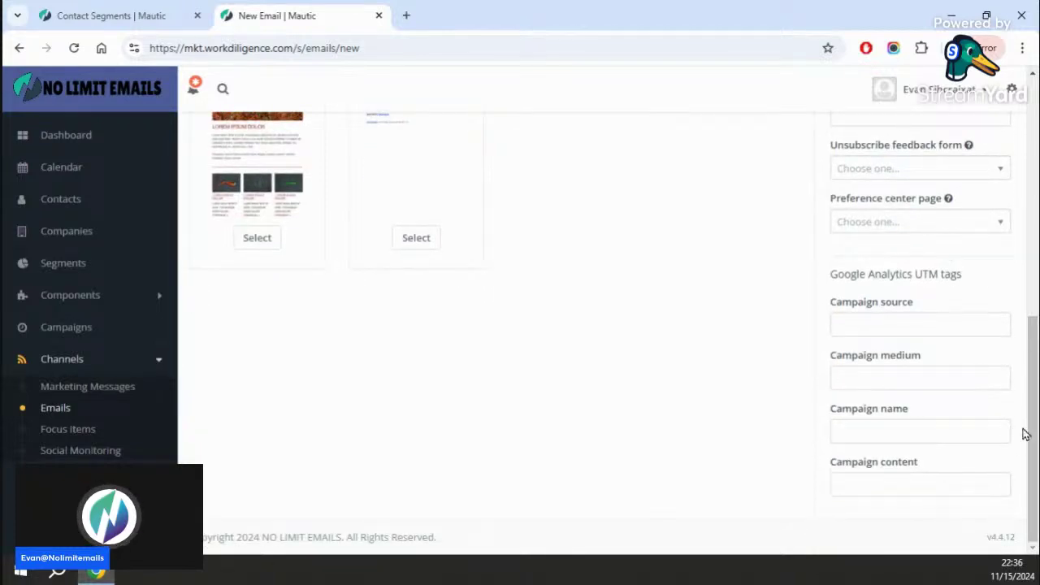
pyautogui.moveTo(1034, 435); pyautogui.dragTo(1028, 293)
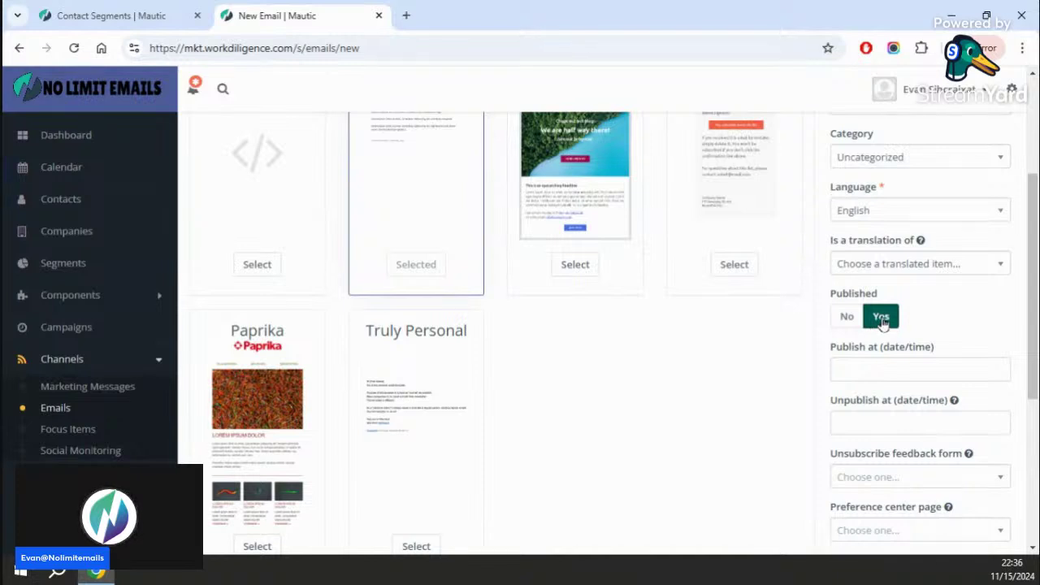
pyautogui.moveTo(1033, 301); pyautogui.dragTo(1036, 186)
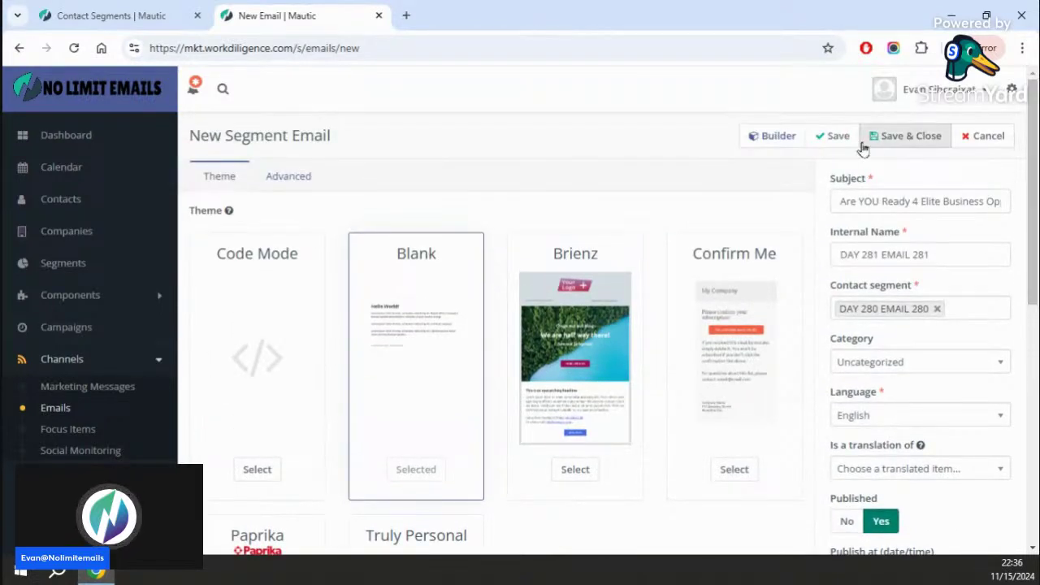
pyautogui.click(839, 139)
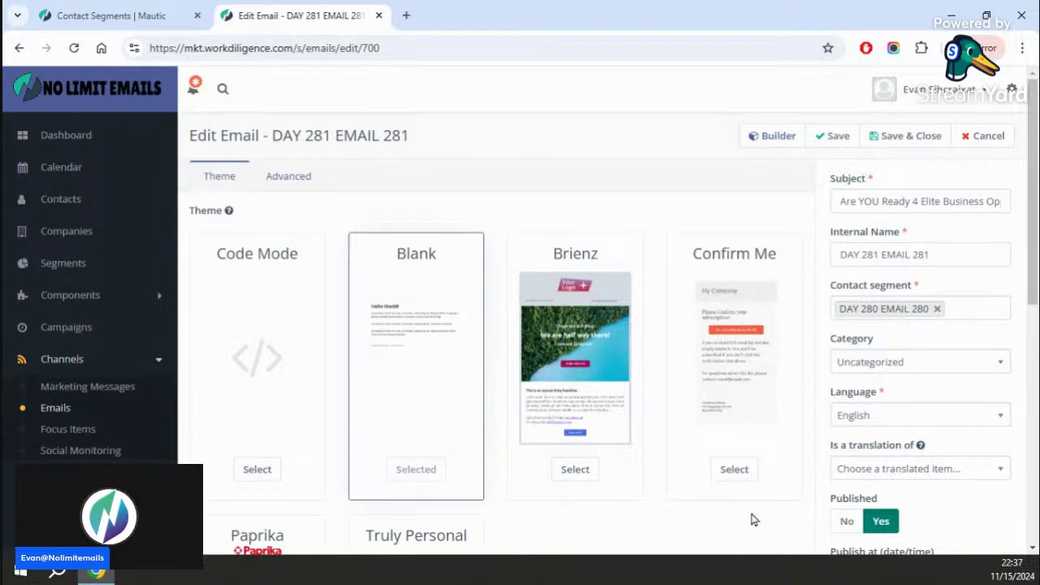
# - Open the email in the builder, try editing the Hello World! text block, and undo the resulting formatting change
pyautogui.click(772, 135)
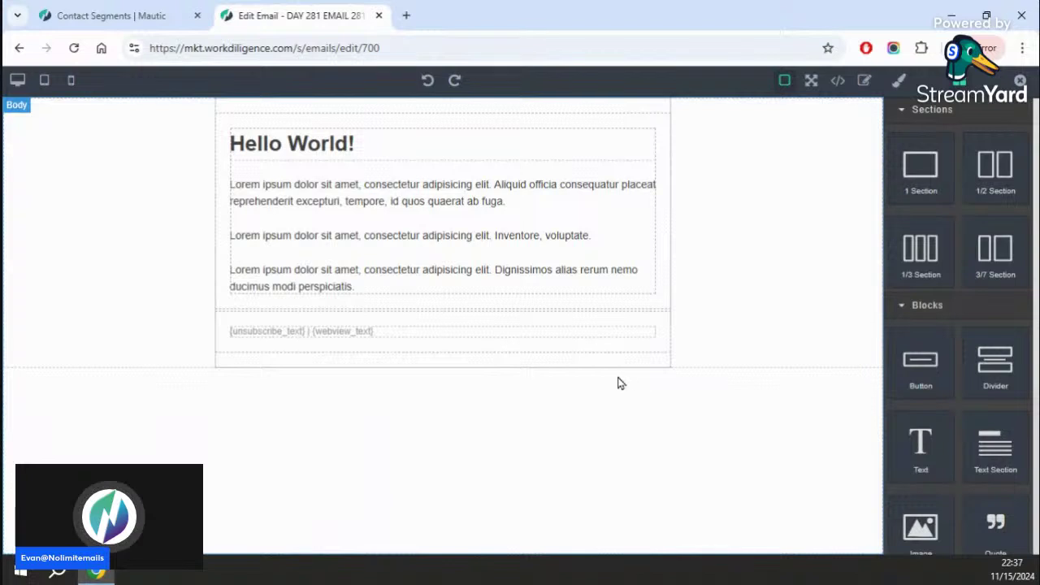
pyautogui.click(515, 251)
pyautogui.doubleClick(511, 245)
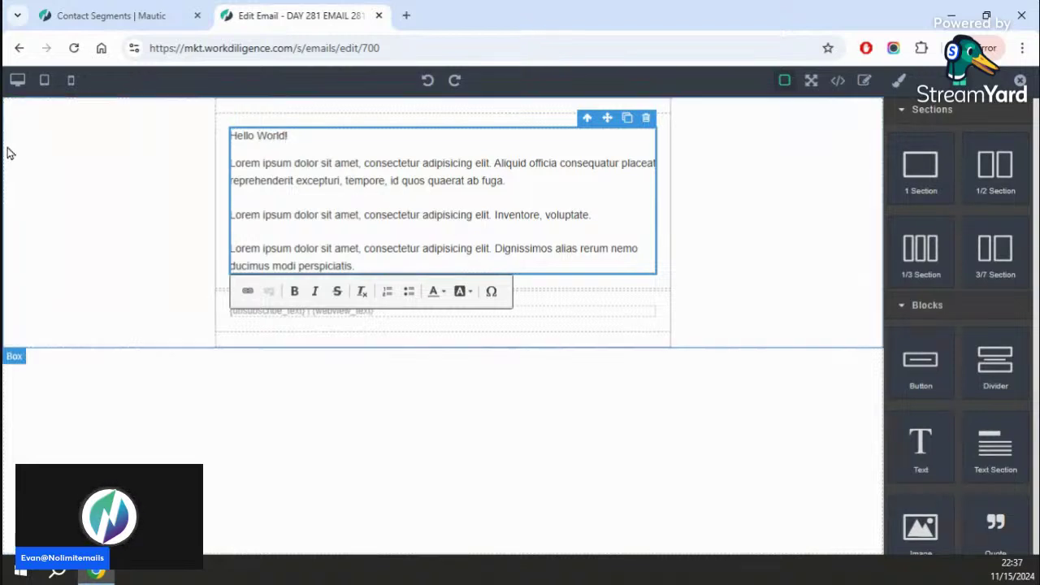
pyautogui.click(427, 82)
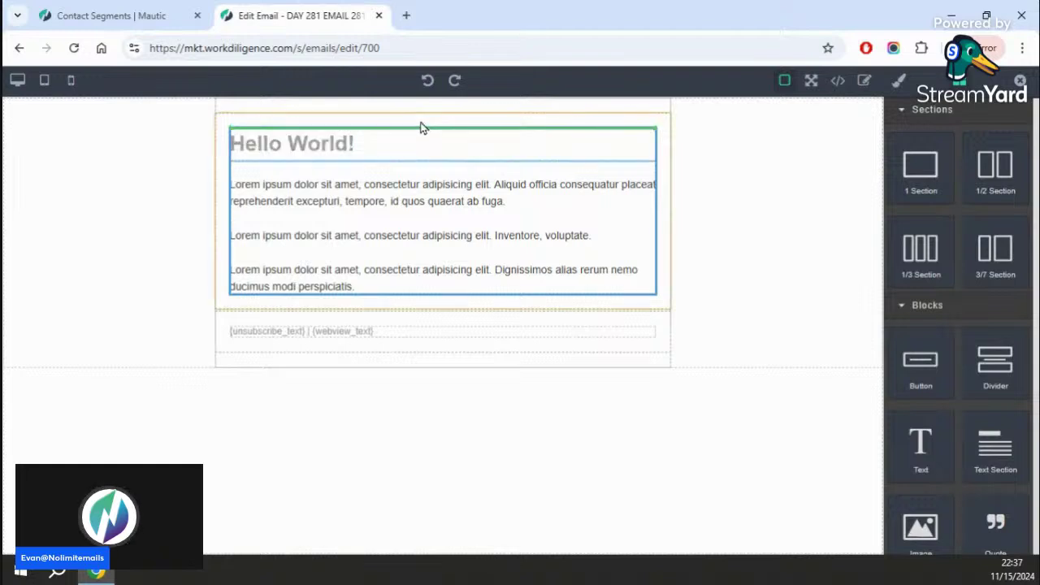
# - Open the Lorem ipsum text block for editing and select the beginning of its middle paragraph
pyautogui.click(420, 143)
pyautogui.click(392, 232)
pyautogui.click(393, 231)
pyautogui.hotkey('shift', 'Home')
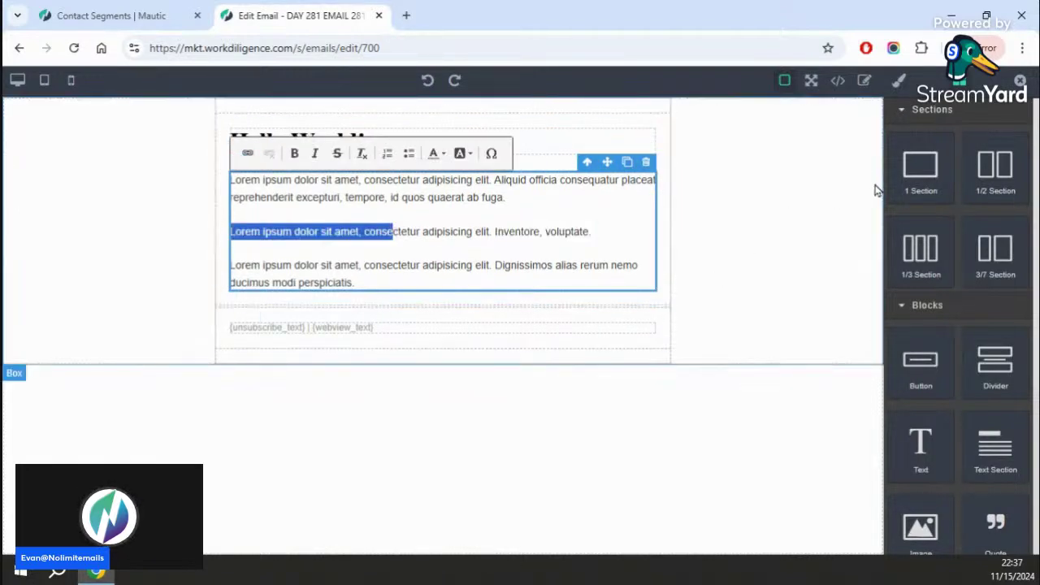
# - Add two 1 Section blocks below the Lorem ipsum text and one above the Hello World! heading
pyautogui.moveTo(920, 166); pyautogui.dragTo(507, 290)
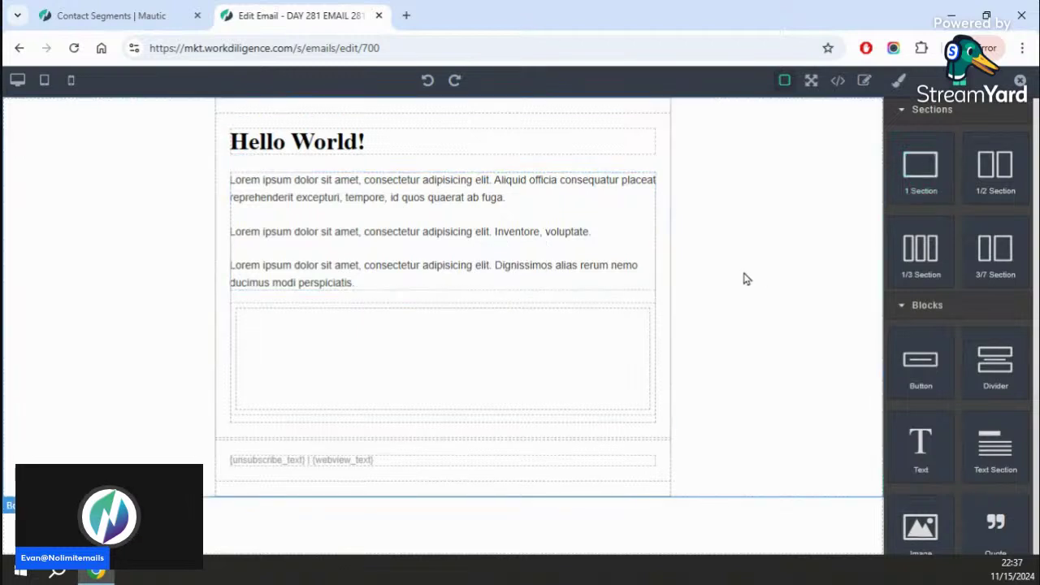
pyautogui.moveTo(910, 171); pyautogui.dragTo(397, 434)
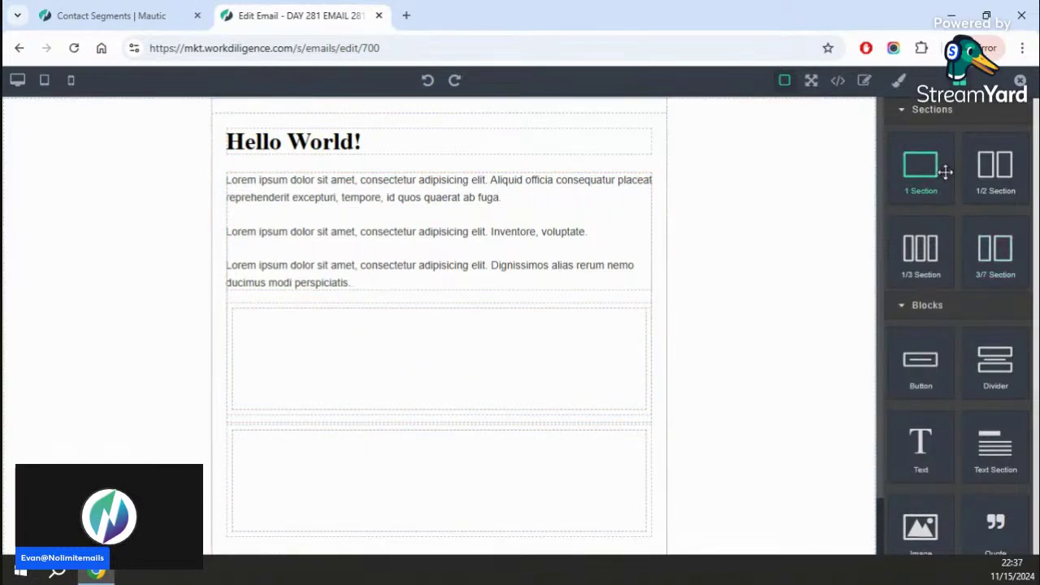
pyautogui.moveTo(938, 170); pyautogui.dragTo(501, 123)
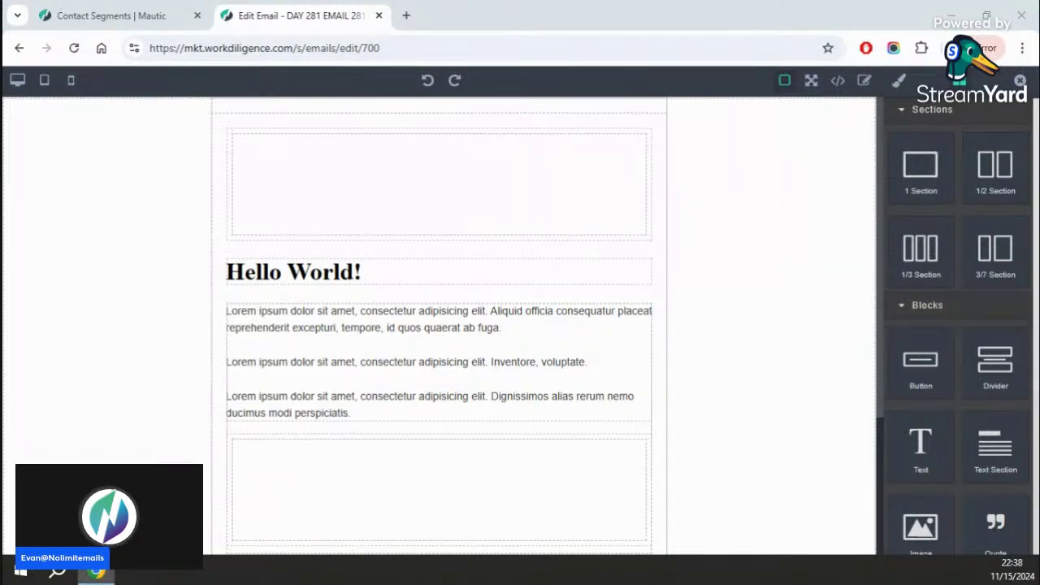
# - Replace the entire Lorem ipsum text with the copied promotional text that starts "Get ready for the opportunity of a lifetime"
pyautogui.click(347, 412)
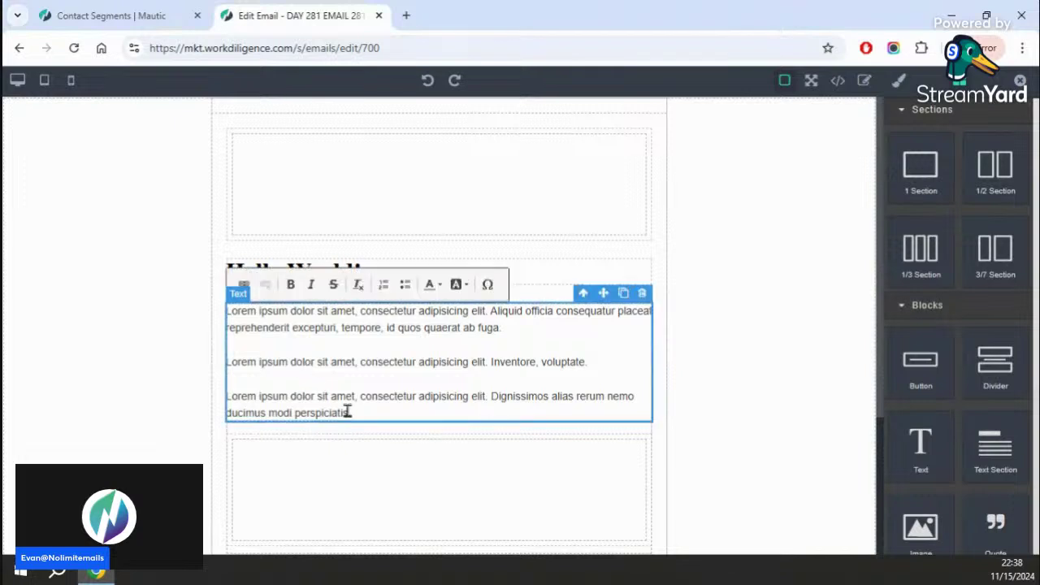
pyautogui.moveTo(351, 412); pyautogui.dragTo(241, 312)
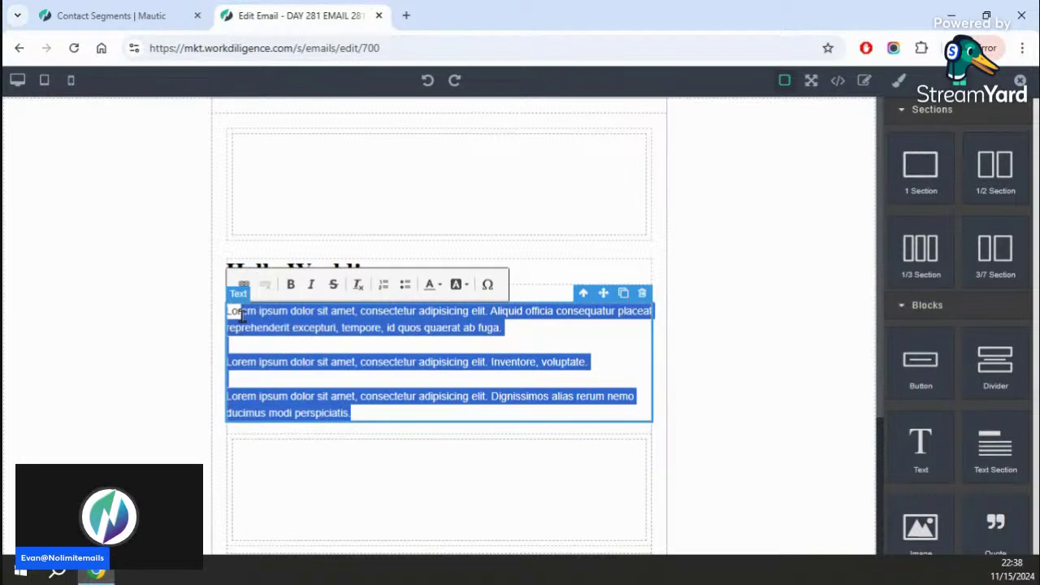
pyautogui.press('BackSpace')
pyautogui.press('BackSpace')
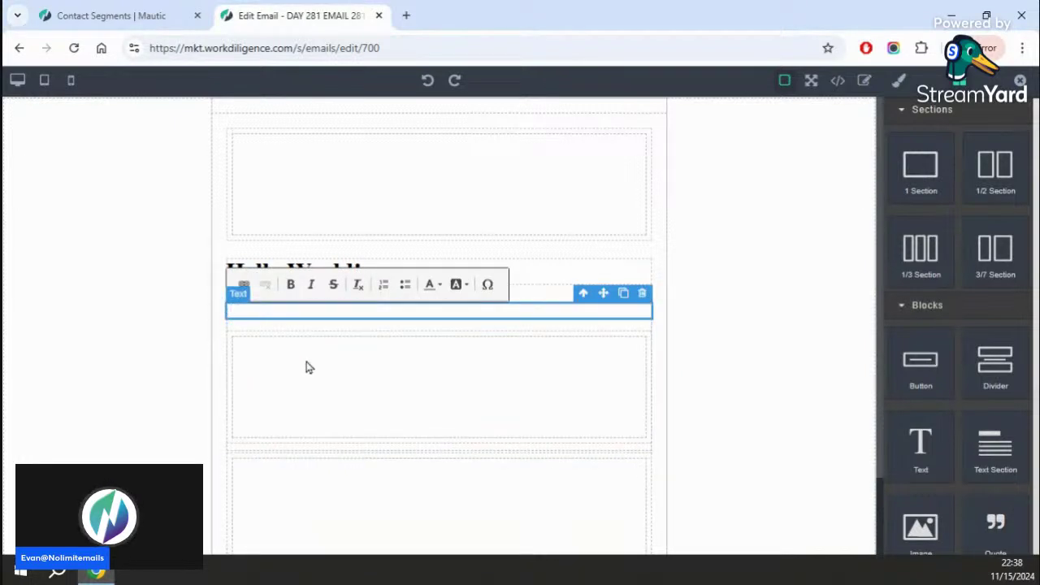
pyautogui.hotkey('ctrl', 'v')
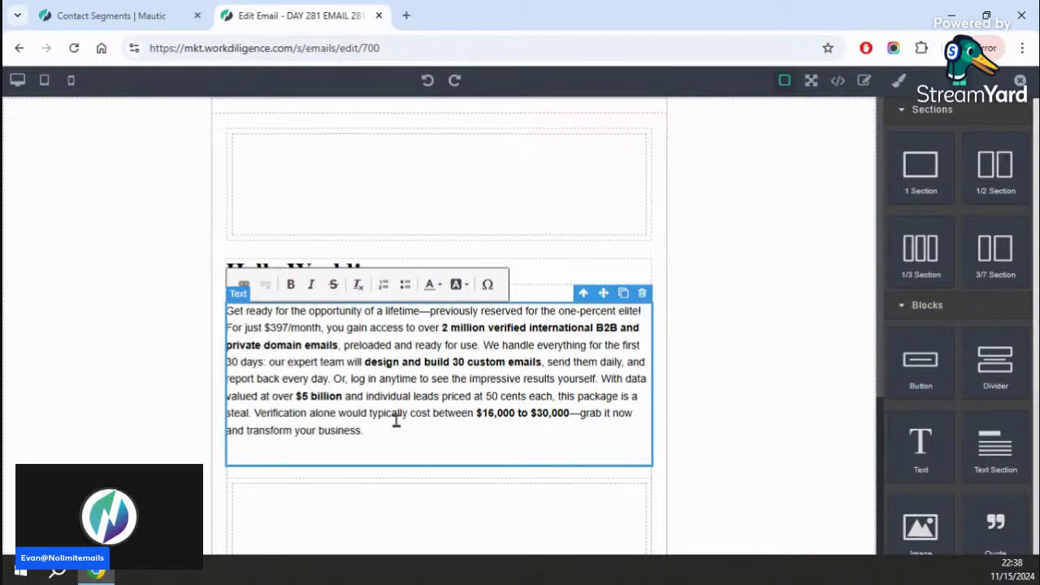
# - Split the body text into separate paragraphs starting at "Verification alone", "With data valued", "We handle everything" and "Or, log in anytime"
pyautogui.click(253, 412)
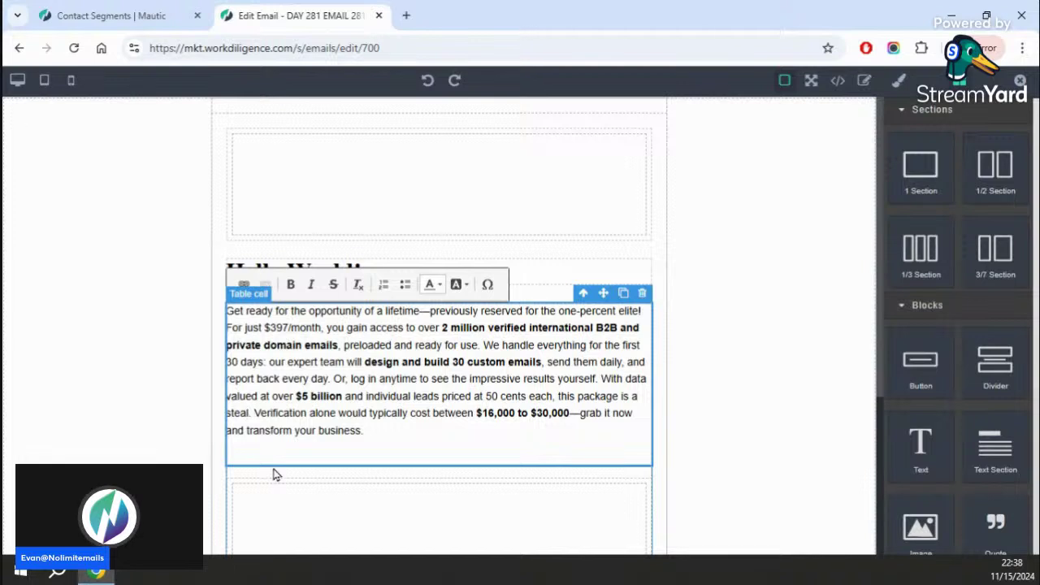
pyautogui.press('Return')
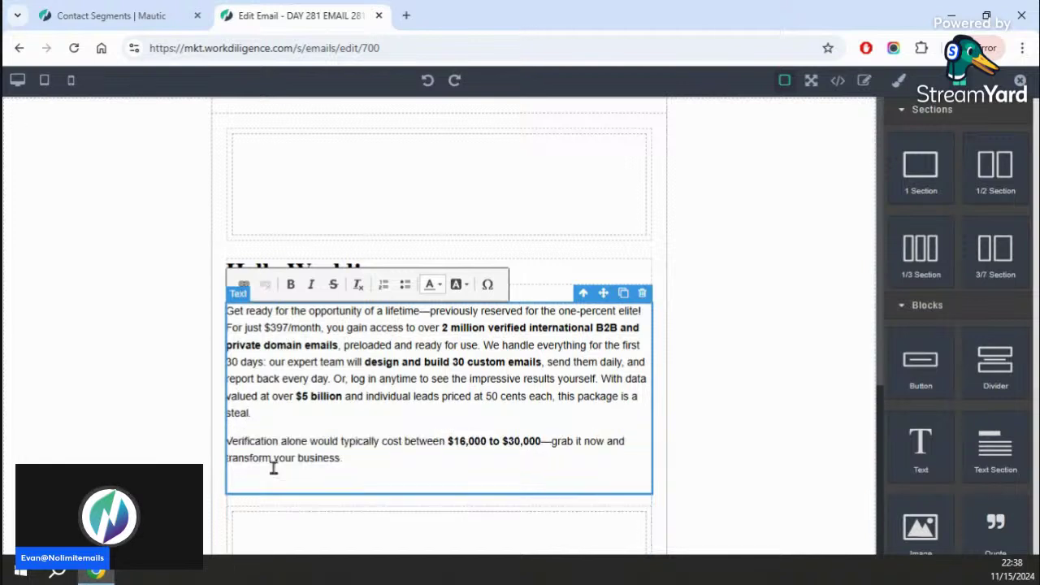
pyautogui.click(334, 379)
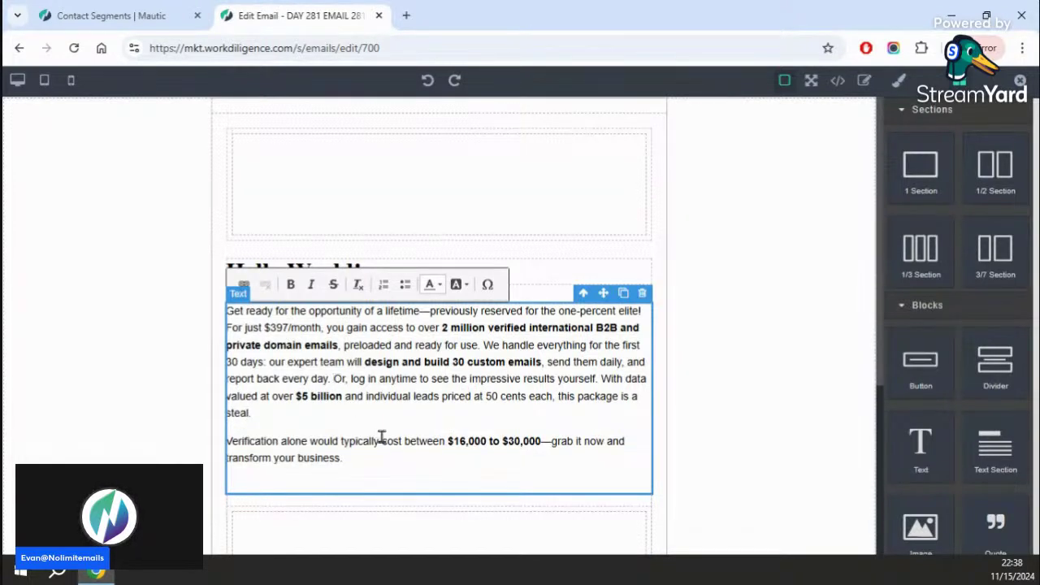
pyautogui.click(600, 379)
pyautogui.press('Return')
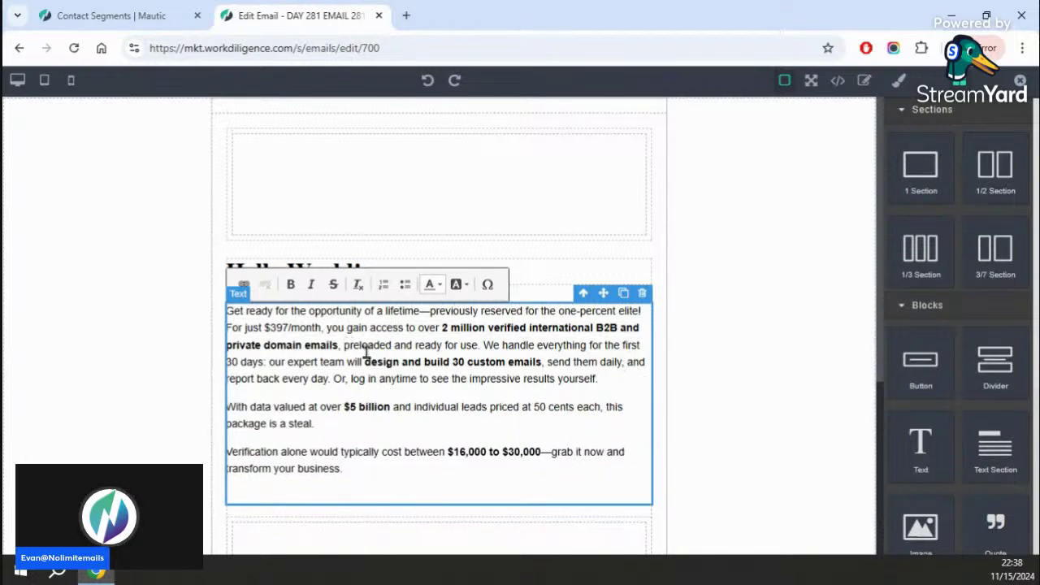
pyautogui.click(483, 344)
pyautogui.press('Return')
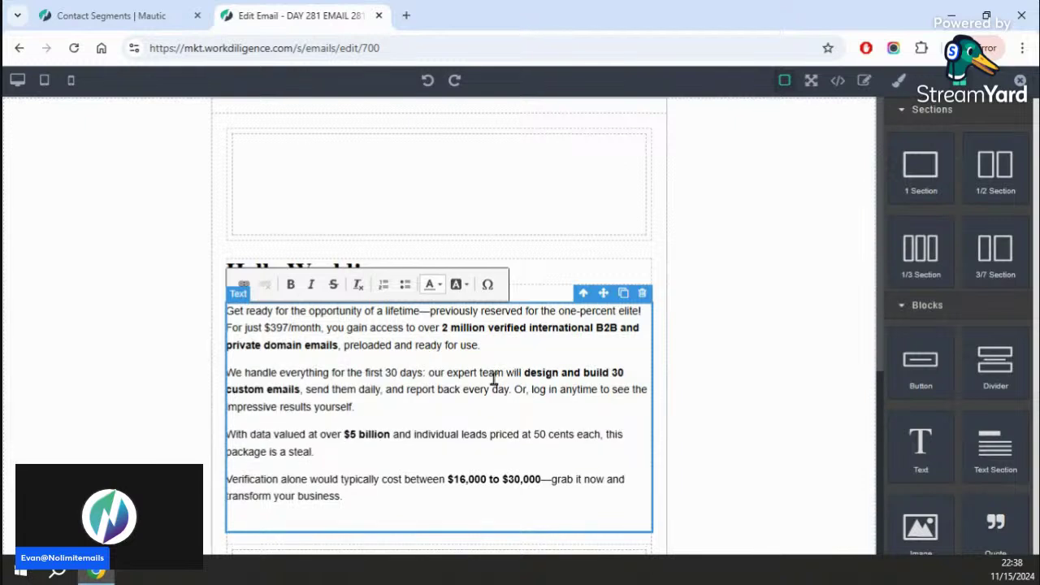
pyautogui.click(514, 393)
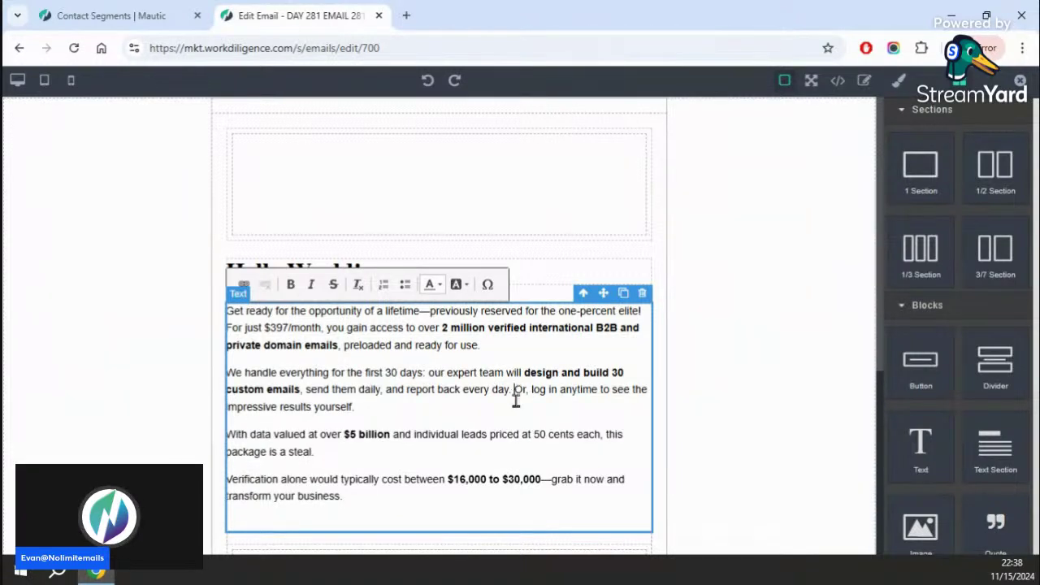
pyautogui.press('Return')
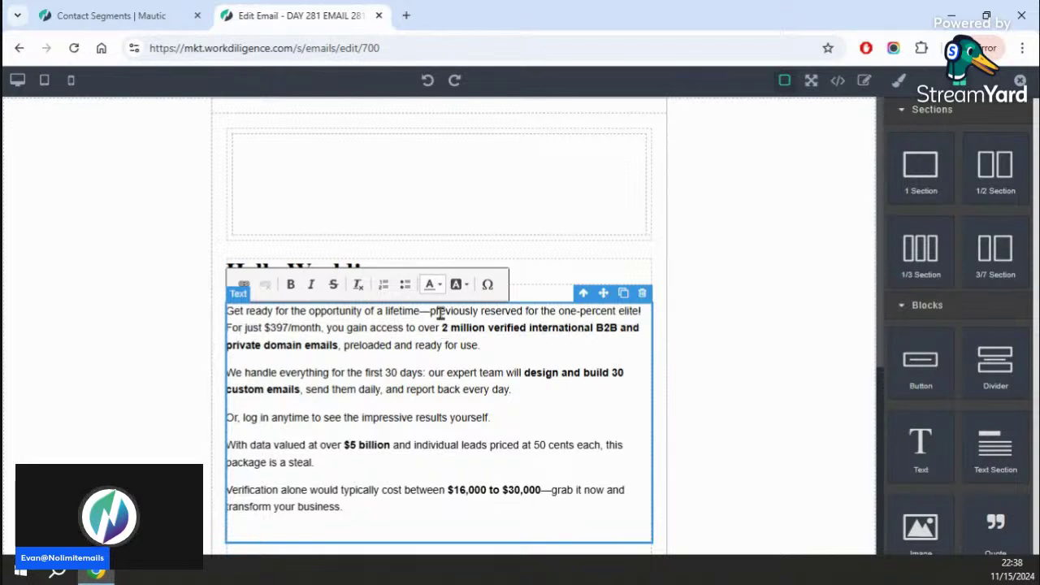
# - Copy "previously reserved for the one-percent elite!" from the body text and replace the Hello World! heading with it
pyautogui.moveTo(427, 310); pyautogui.dragTo(642, 311)
pyautogui.hotkey('ctrl', 'c')
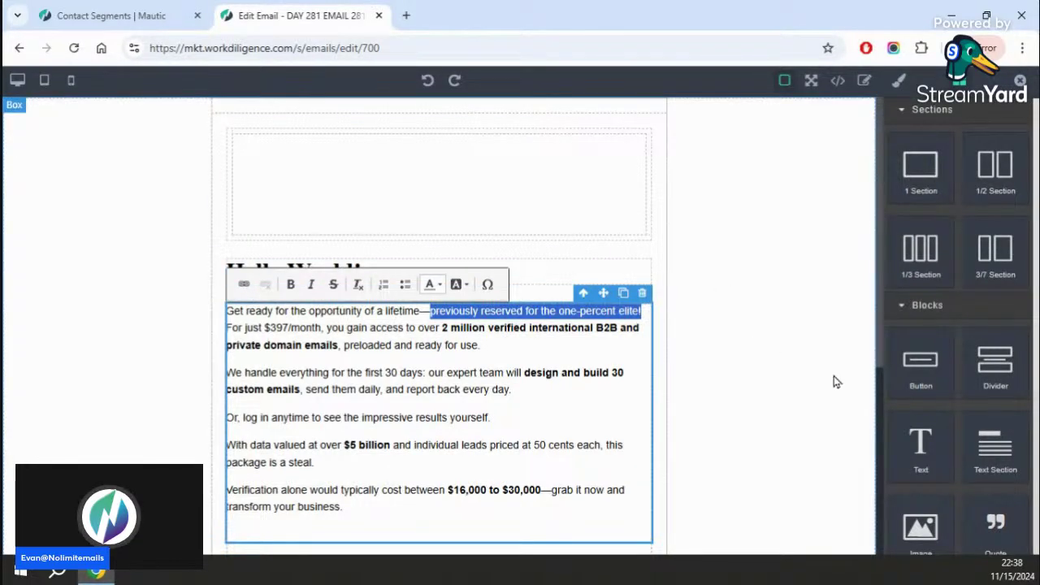
pyautogui.click(876, 366)
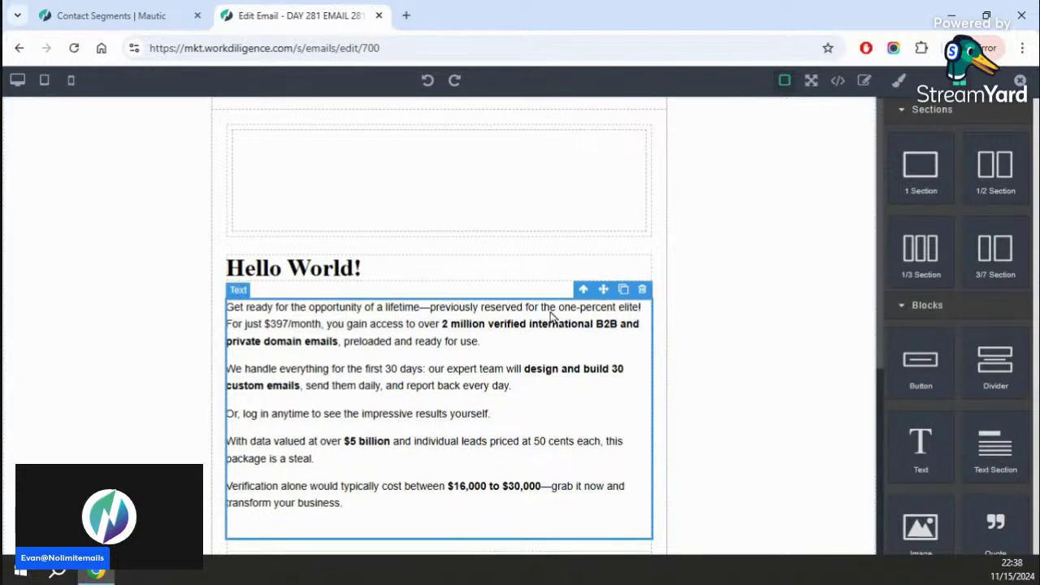
pyautogui.click(399, 267)
pyautogui.moveTo(379, 271); pyautogui.dragTo(59, 274)
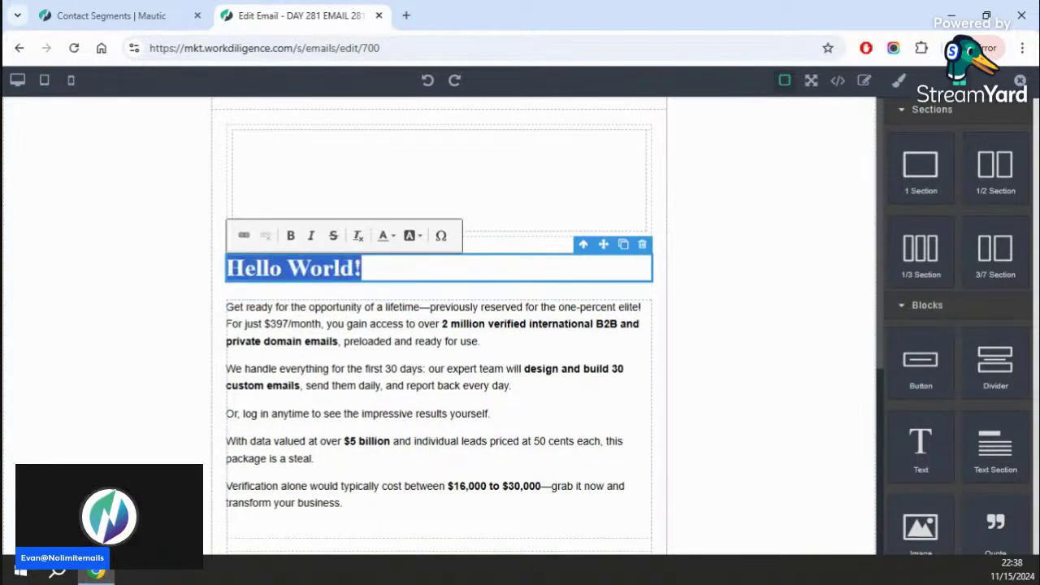
pyautogui.press('BackSpace')
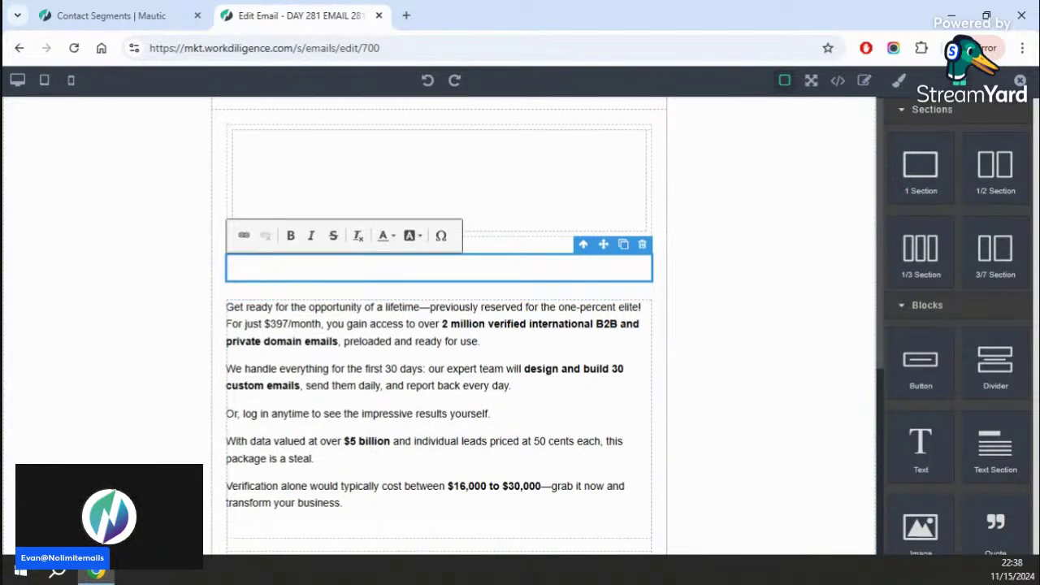
pyautogui.hotkey('ctrl', 'v')
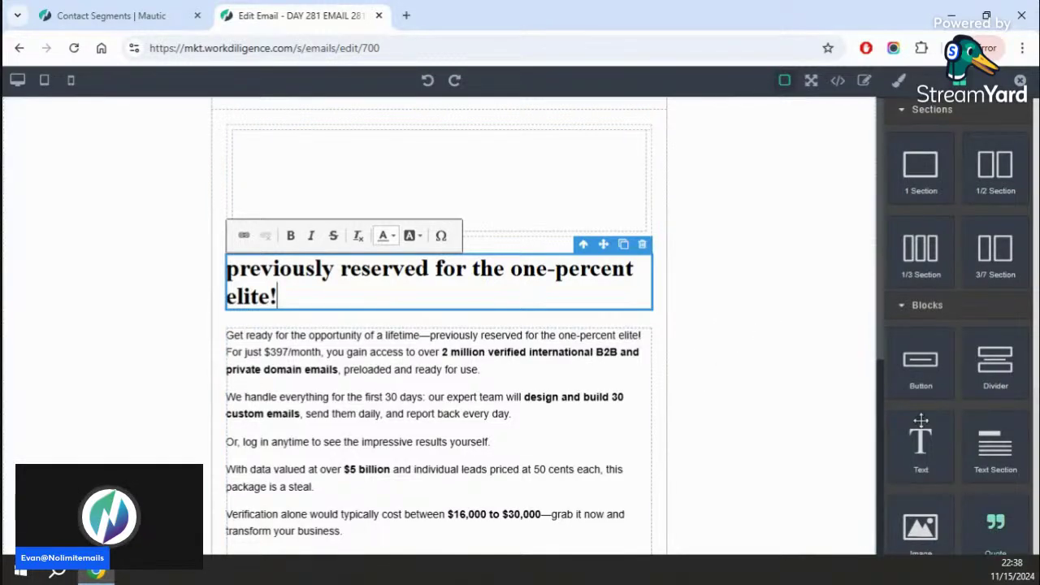
# - Insert an image block in the empty section above the heading, using the nolimit_emails_sendin… picture of the email statistics chart
pyautogui.moveTo(932, 546); pyautogui.dragTo(487, 187)
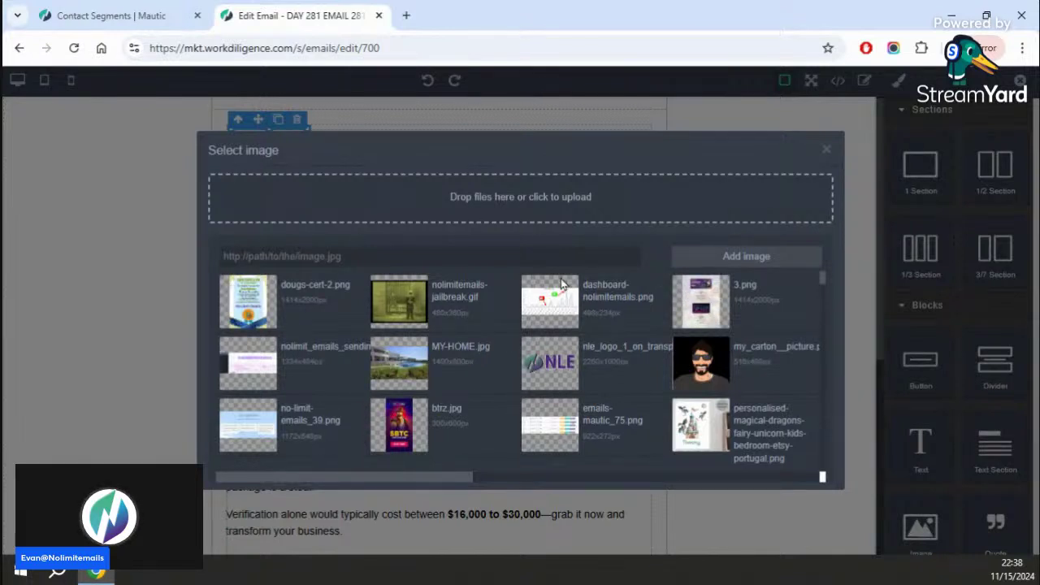
pyautogui.click(242, 368)
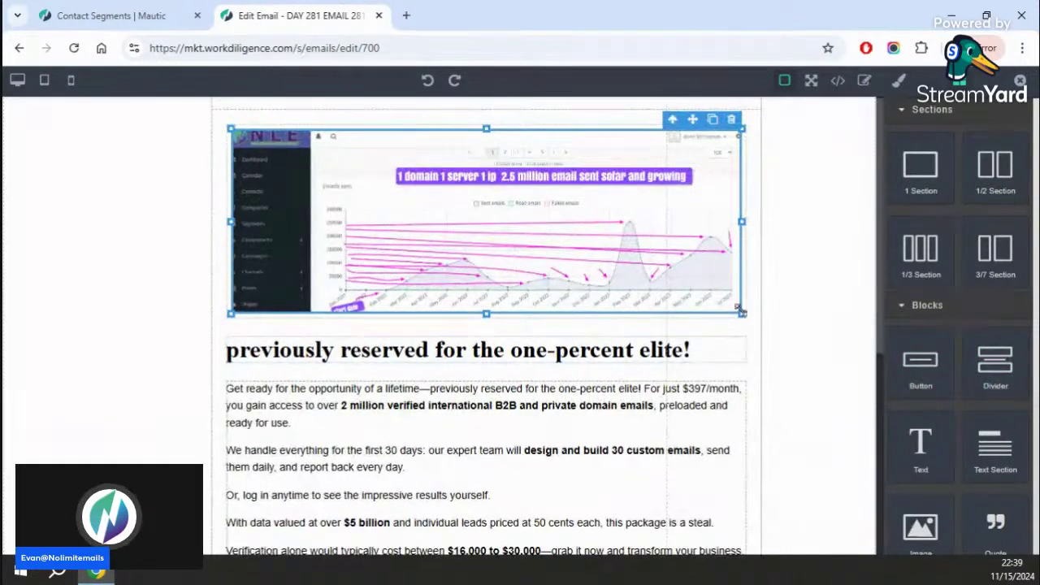
pyautogui.click(861, 343)
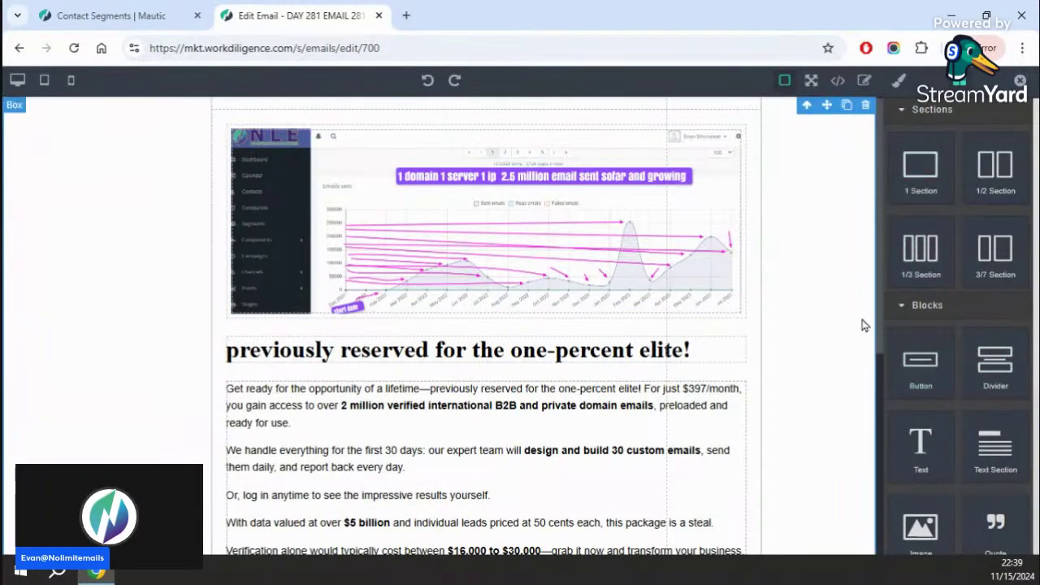
# - Break the body text into further paragraphs starting at "For just $397/month,", "you gain access to over" and "our expert team will"
pyautogui.scroll(-5, 863, 326)
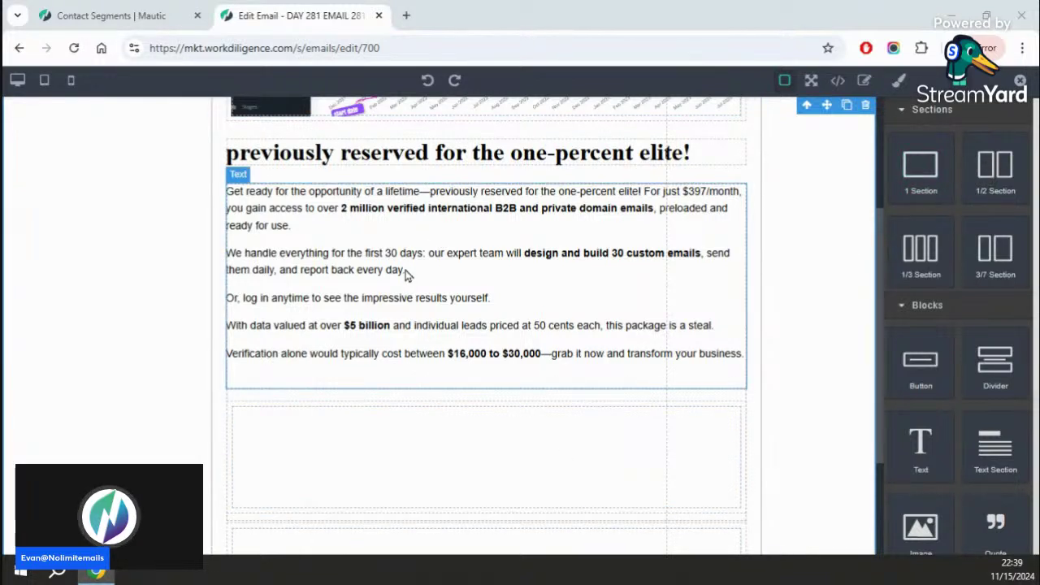
pyautogui.click(648, 204)
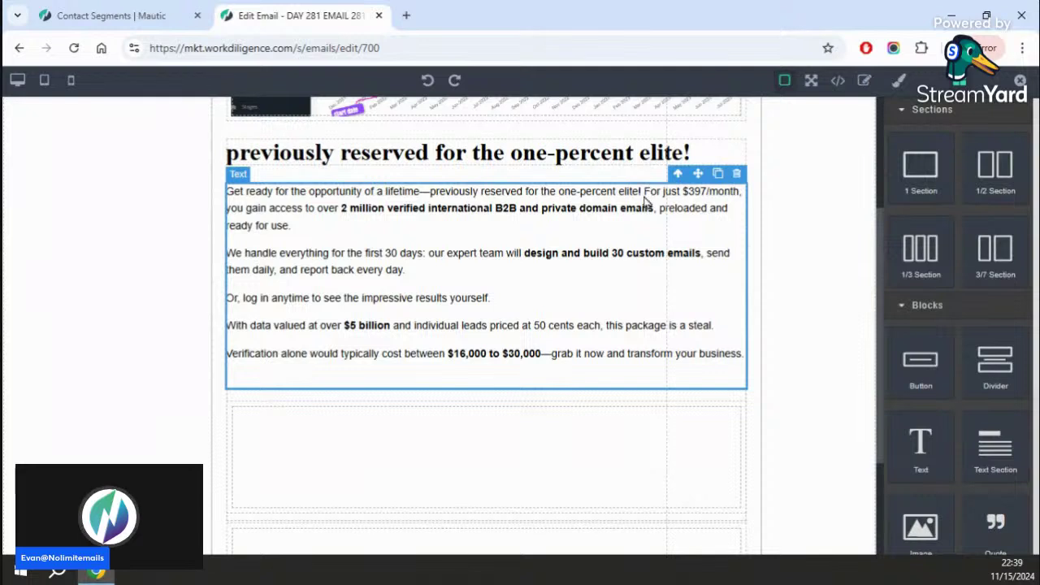
pyautogui.click(642, 195)
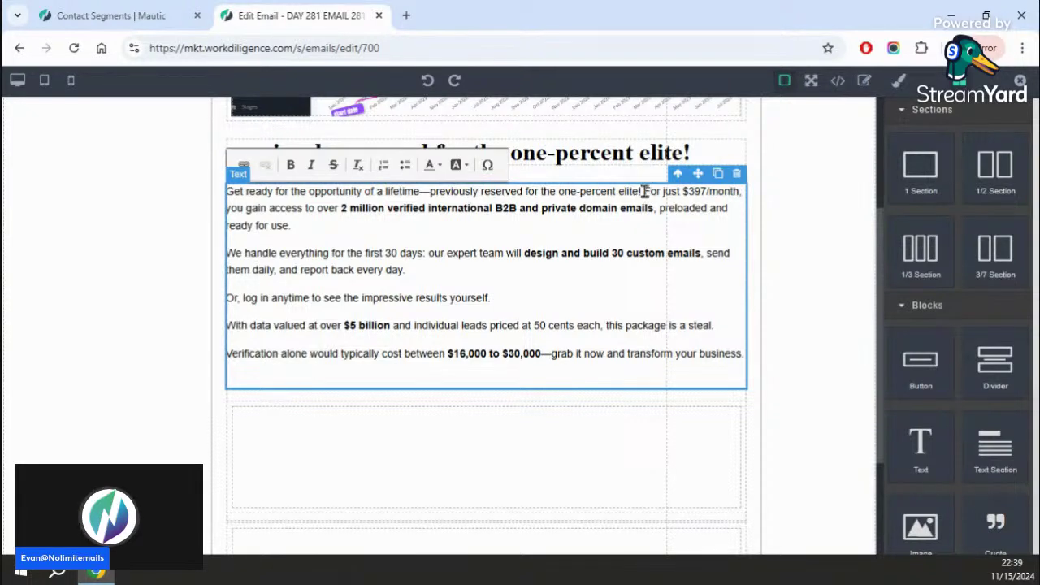
pyautogui.click(643, 193)
pyautogui.press('Return')
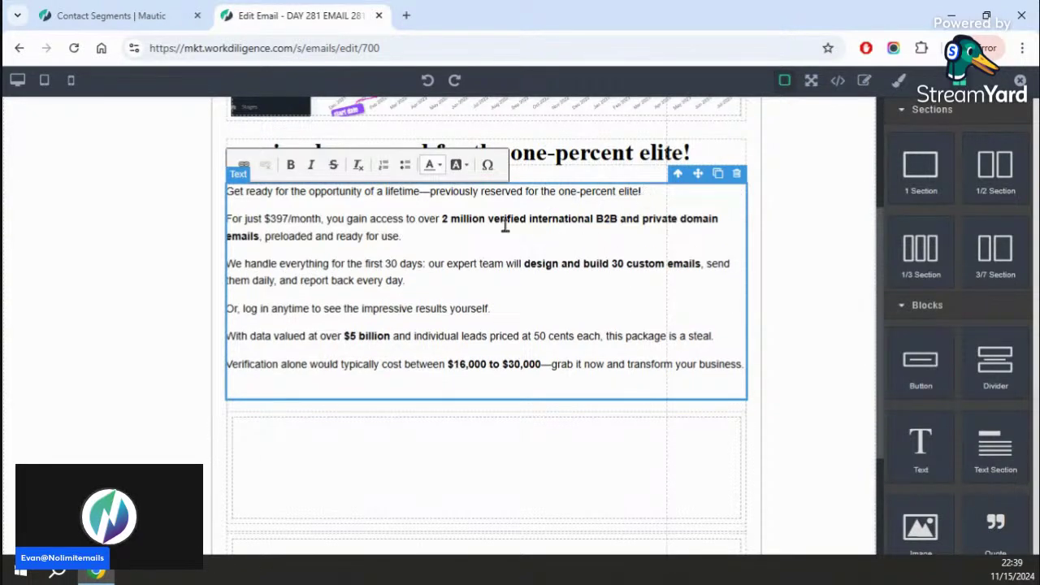
pyautogui.click(328, 219)
pyautogui.press('Return')
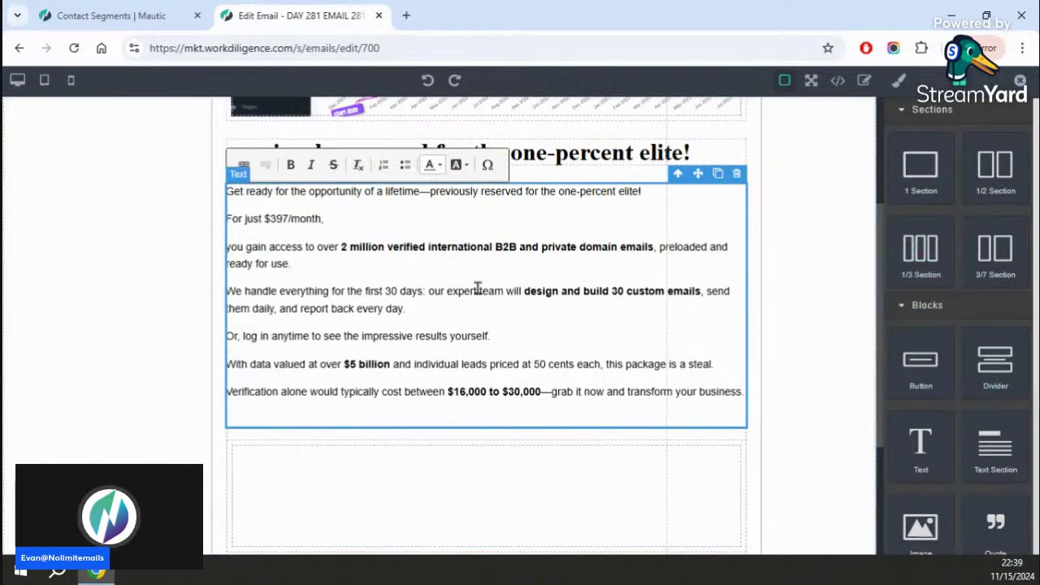
pyautogui.click(426, 290)
pyautogui.press('Return')
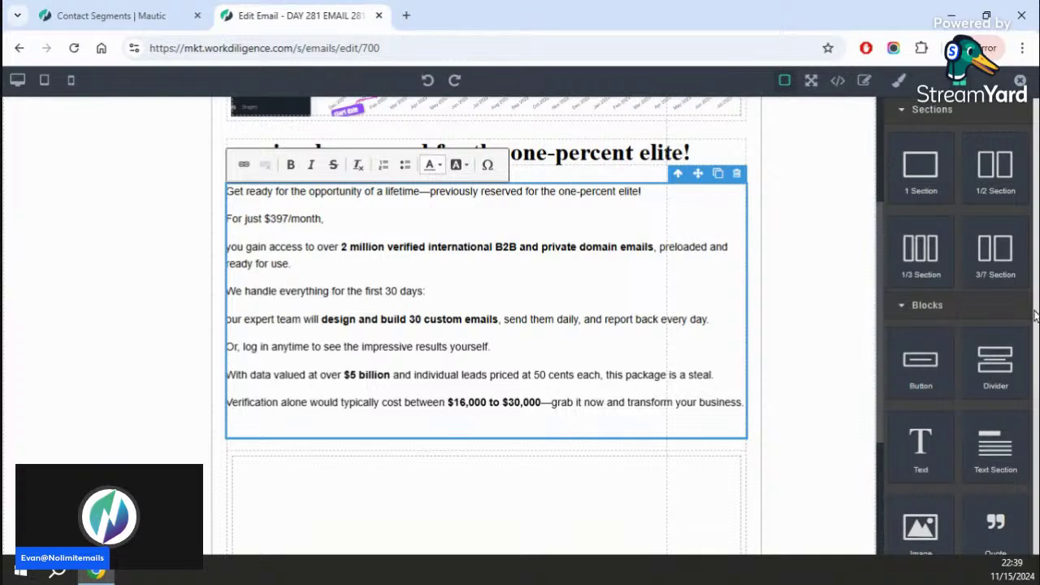
pyautogui.click(825, 190)
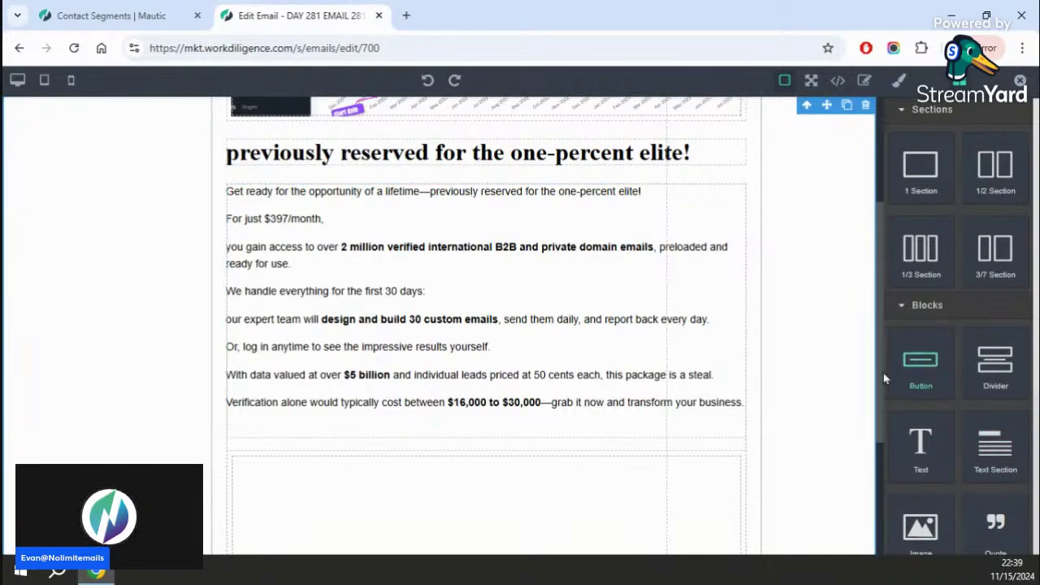
# - Shrink the statistics chart image above the heading so it fits within the email's original content width
pyautogui.moveTo(881, 372); pyautogui.dragTo(898, 216)
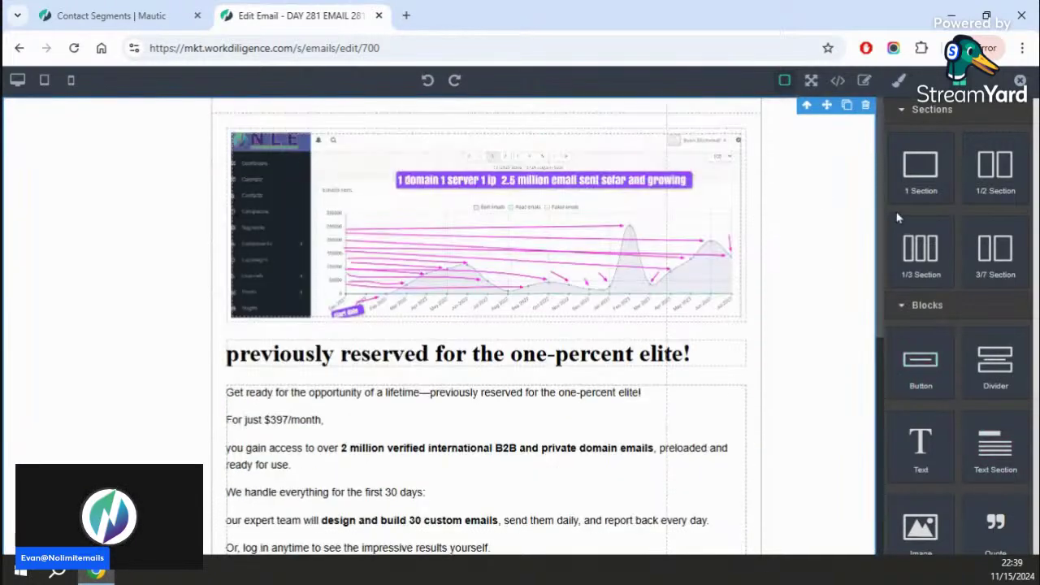
pyautogui.click(666, 206)
pyautogui.moveTo(744, 225); pyautogui.dragTo(722, 225)
pyautogui.moveTo(880, 205); pyautogui.dragTo(642, 244)
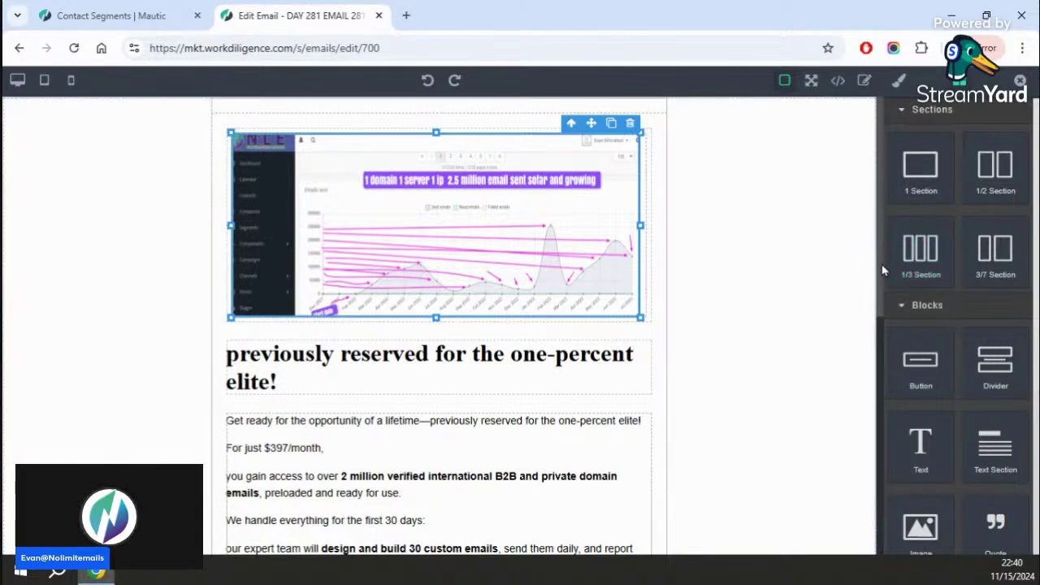
# - Insert the my_carton__picture portrait in the upper empty section below the body text and shrink it to about a third of its width
pyautogui.scroll(-3, 889, 268)
pyautogui.scroll(-3, 886, 404)
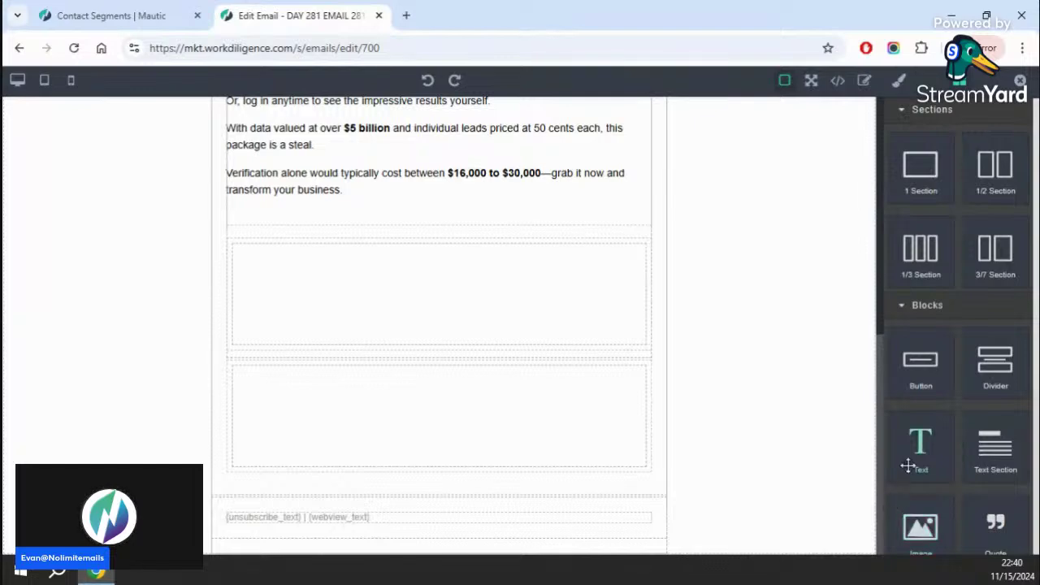
pyautogui.scroll(6, 884, 394)
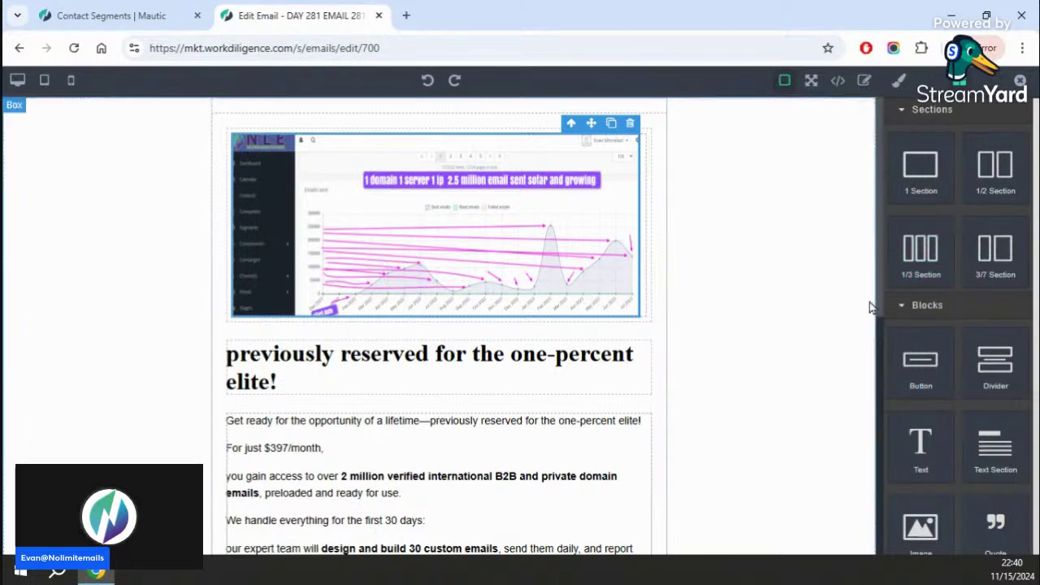
pyautogui.scroll(-5, 880, 321)
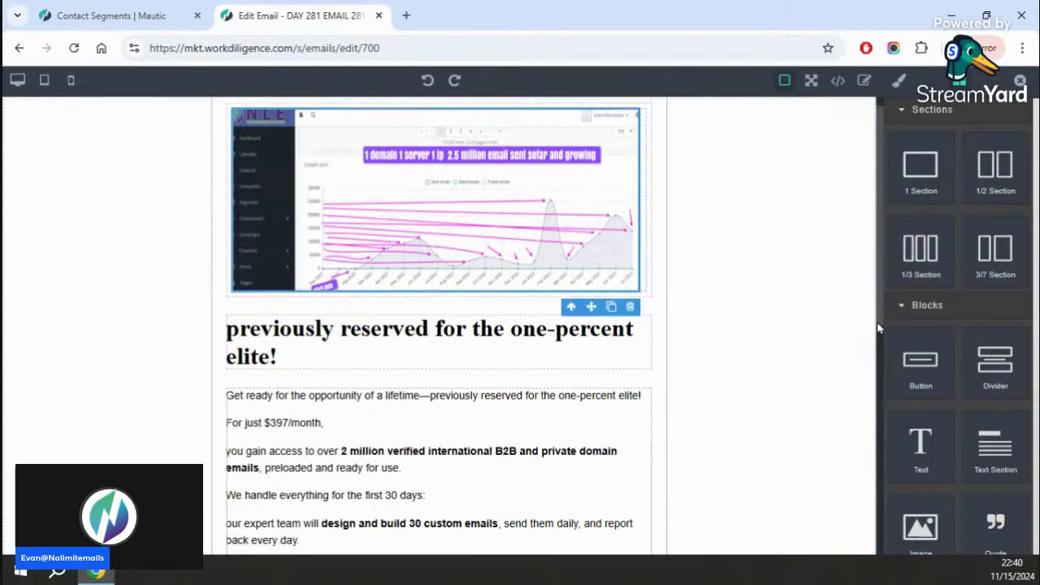
pyautogui.scroll(-1, 870, 511)
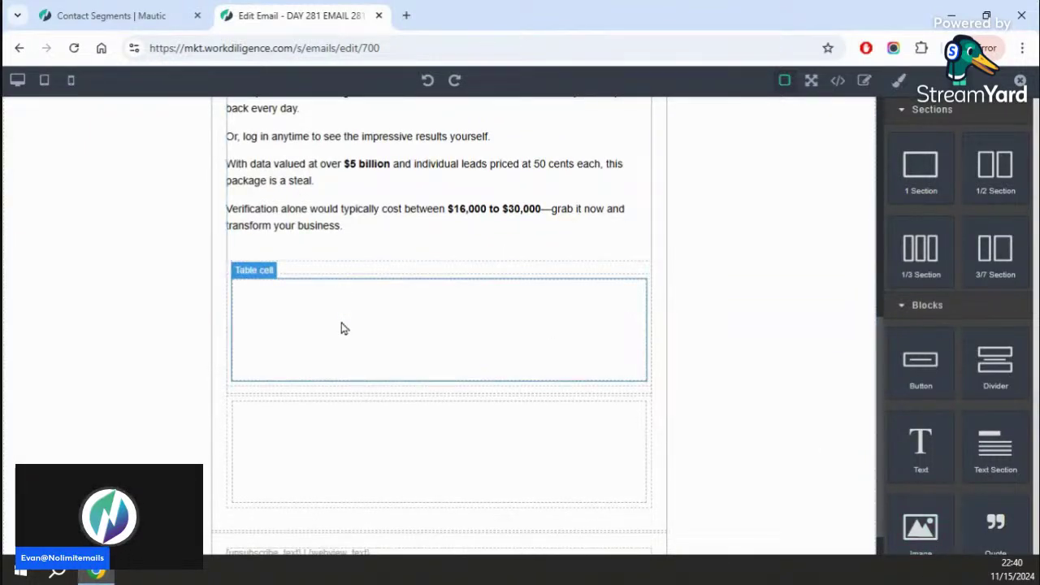
pyautogui.moveTo(945, 529); pyautogui.dragTo(291, 314)
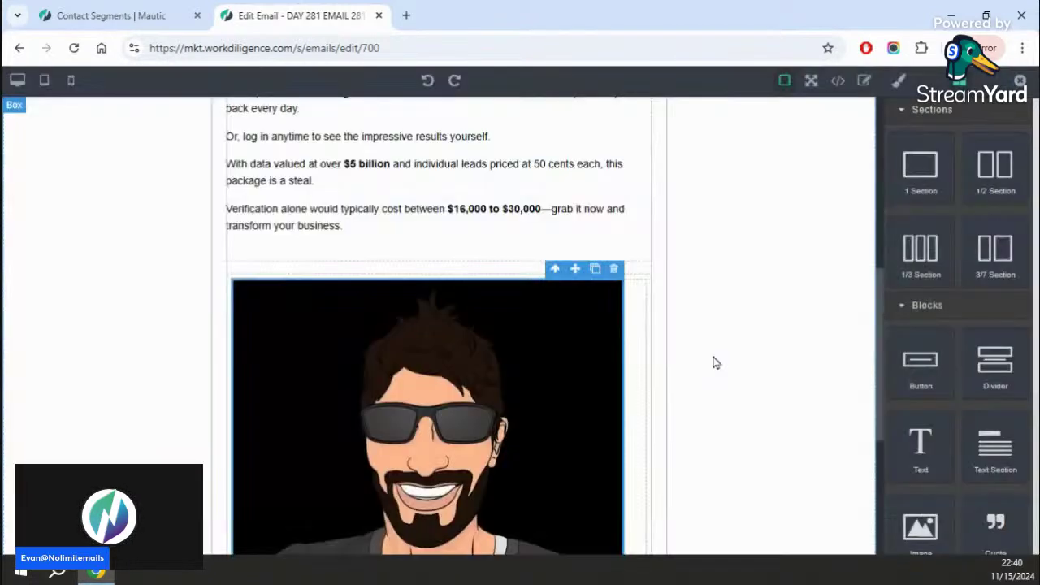
pyautogui.click(708, 361)
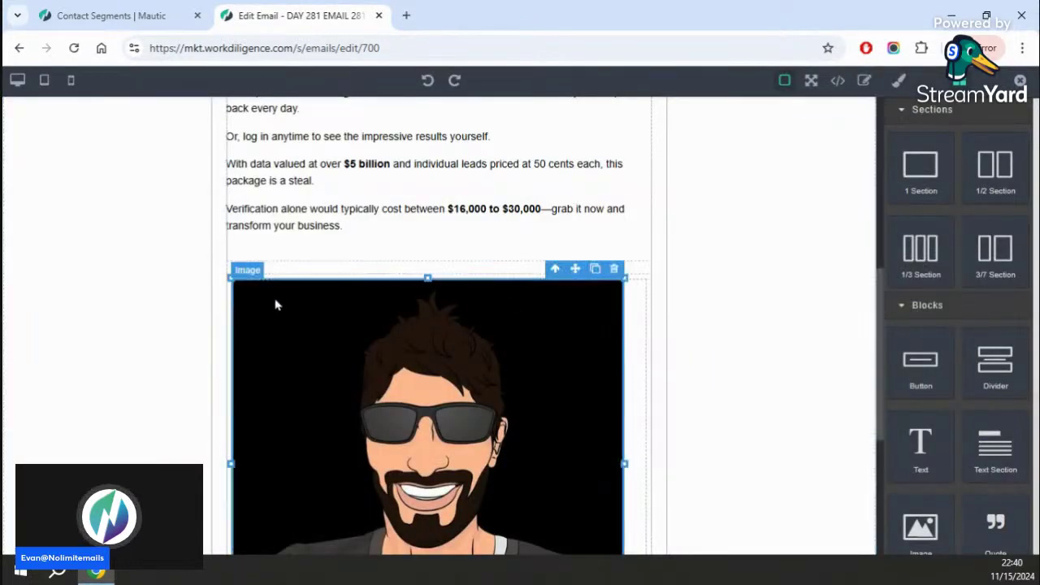
pyautogui.moveTo(548, 520); pyautogui.dragTo(541, 305)
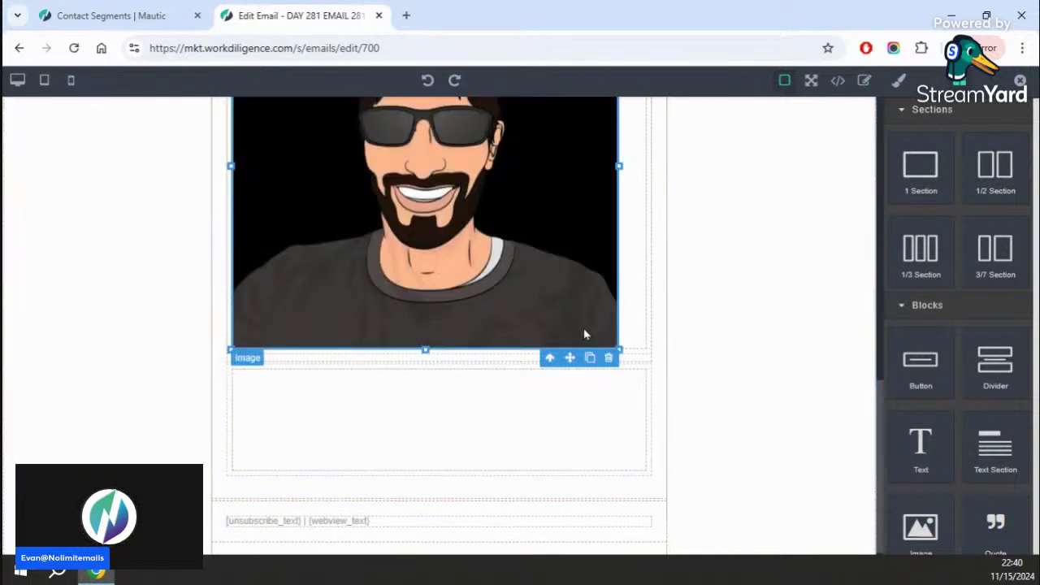
pyautogui.moveTo(615, 351); pyautogui.dragTo(355, 346)
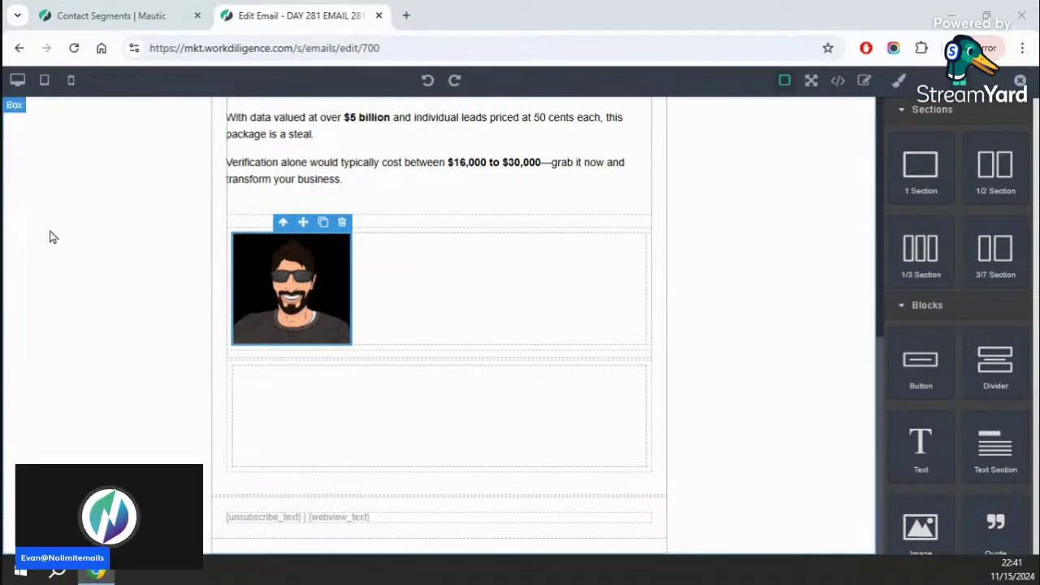
# - Add a text block in the section below the portrait containing the "Thankyou for reading my emails.." signature with the invite, Linkedin, offer page and live links
pyautogui.click(289, 388)
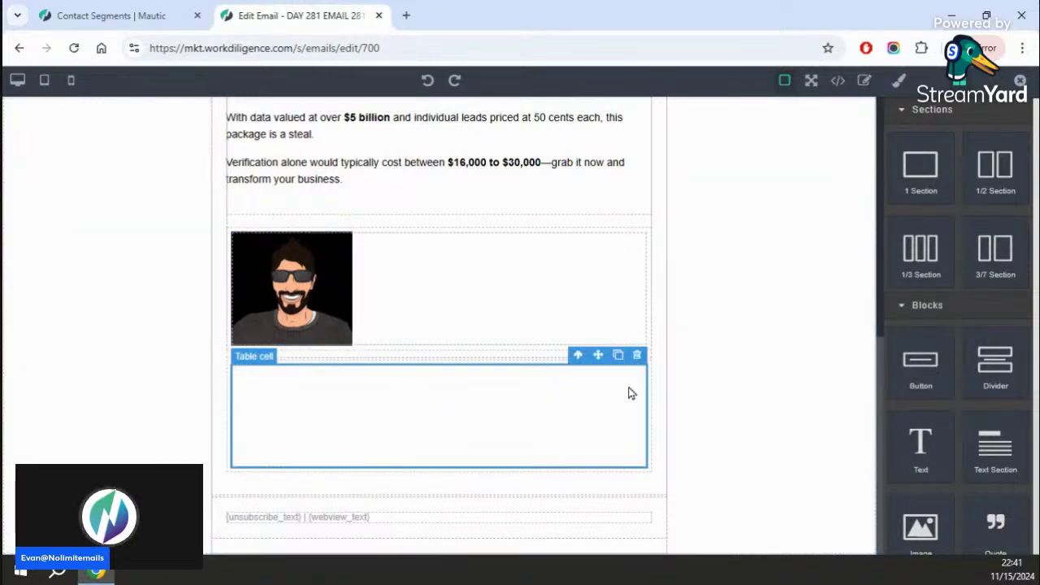
pyautogui.moveTo(921, 443); pyautogui.dragTo(439, 402)
pyautogui.moveTo(352, 390); pyautogui.dragTo(216, 401)
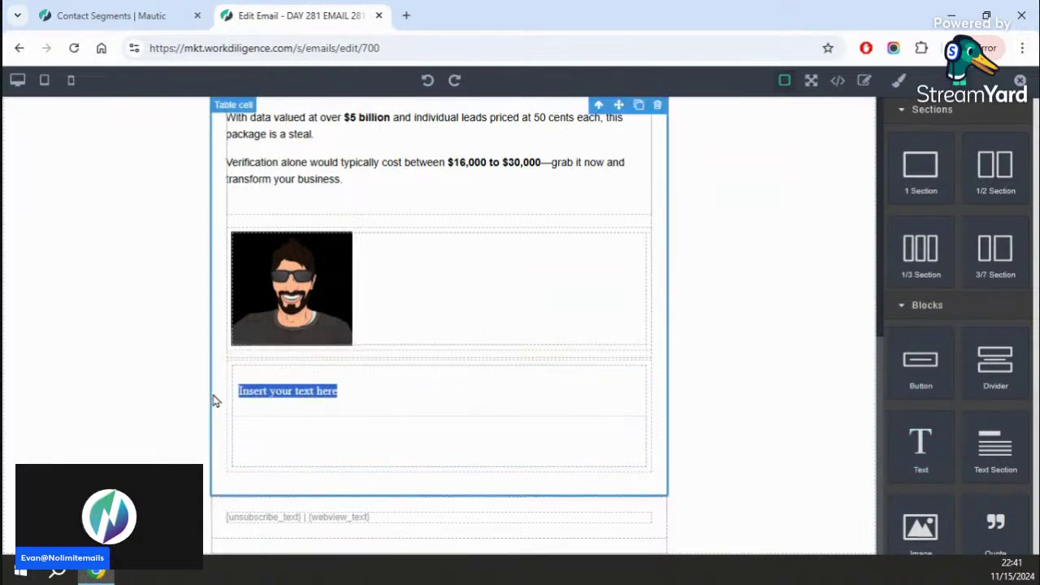
pyautogui.write('Thankyou for reading my emails.. Evangelos Taxiarchis Founder, NOLIMITEMAILS  Evan @nolimitemails  your personal invite  My Linkedin   Our offer page Here    join me live')
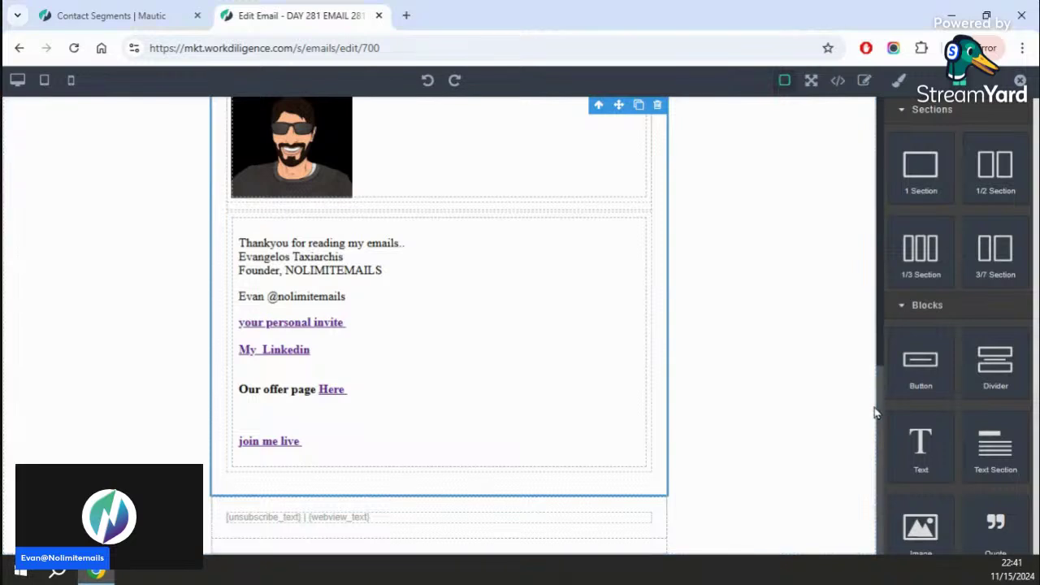
# - Add a one-column section below the signature links and insert the emails-mautic_75.png picture in it
pyautogui.moveTo(921, 170); pyautogui.dragTo(519, 456)
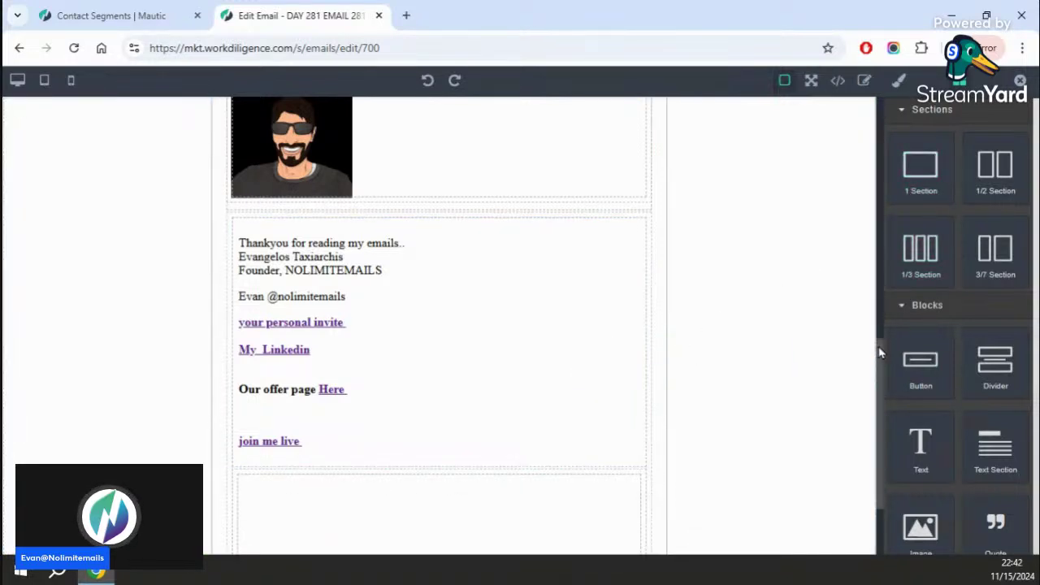
pyautogui.scroll(-3, 878, 349)
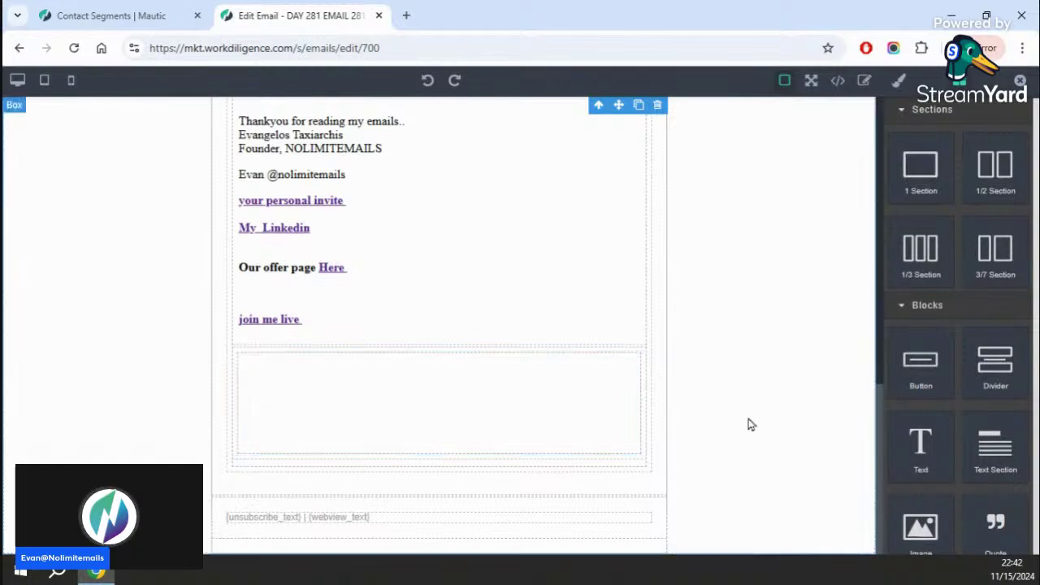
pyautogui.moveTo(920, 528); pyautogui.dragTo(462, 408)
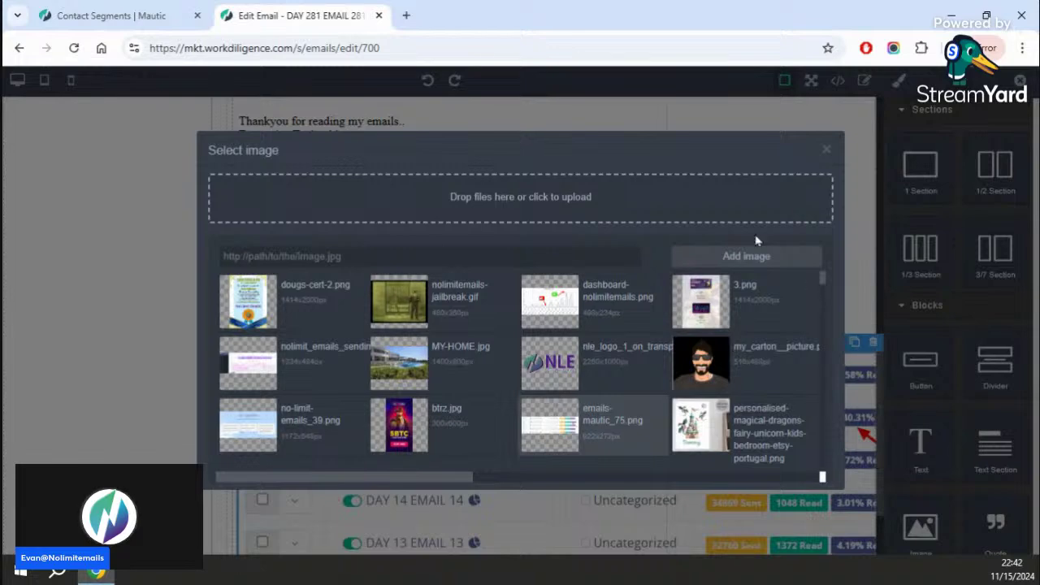
pyautogui.click(826, 151)
# - Resize the emails-mautic_75.png picture to nearly fill its section's width and make it slightly taller
pyautogui.click(293, 367)
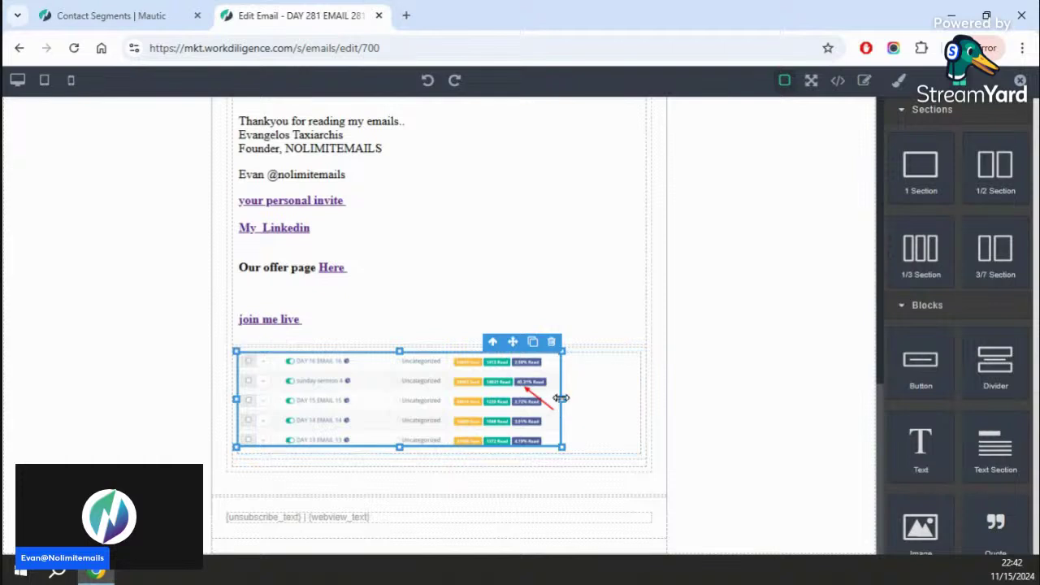
pyautogui.moveTo(561, 400); pyautogui.dragTo(638, 401)
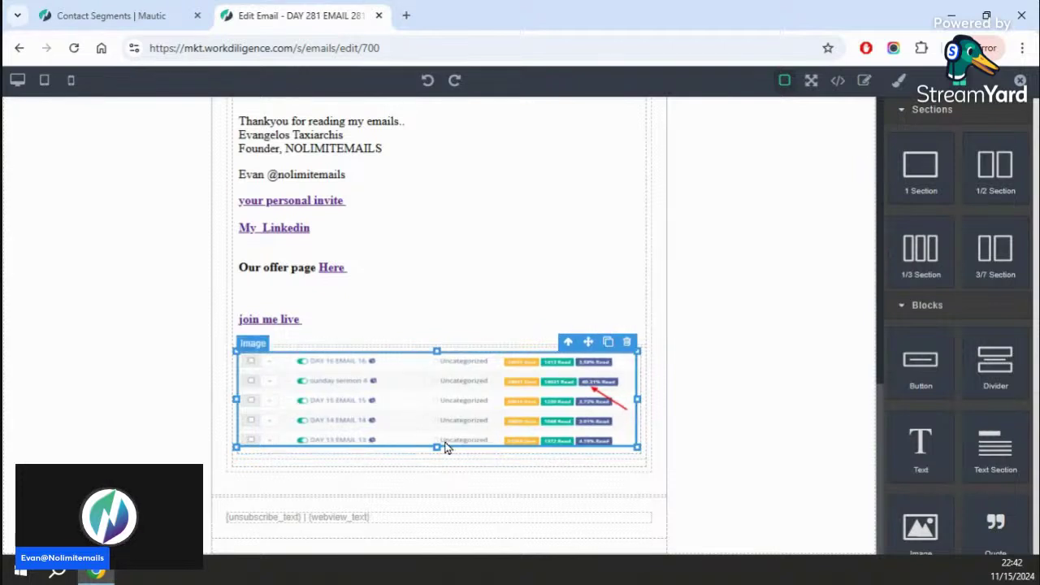
pyautogui.moveTo(445, 447); pyautogui.dragTo(437, 478)
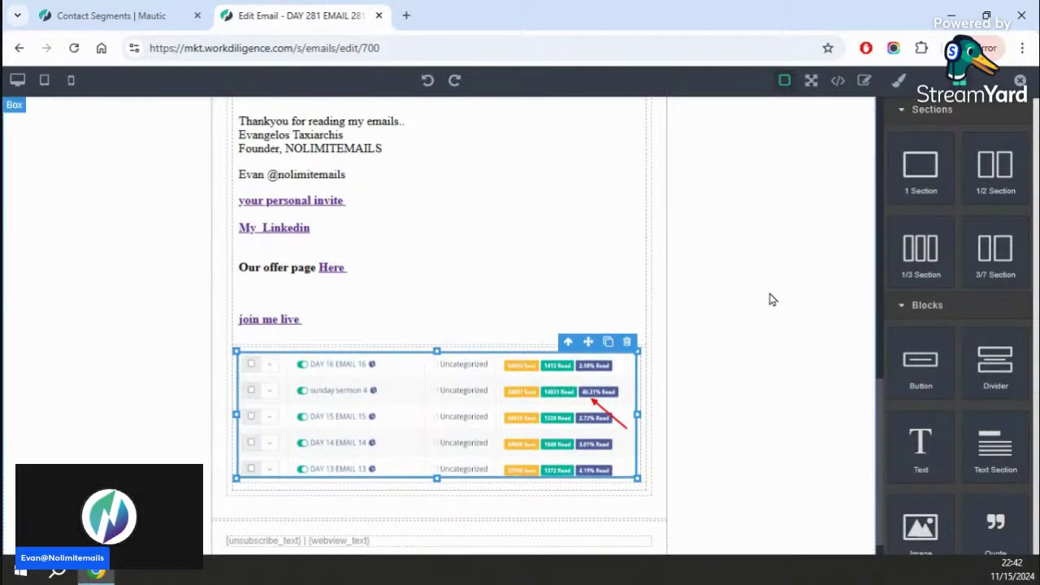
# - Add a one-column section below the email list picture with a text block holding the "How You Joined This List." and FTC Disclaimer text
pyautogui.moveTo(920, 166); pyautogui.dragTo(421, 493)
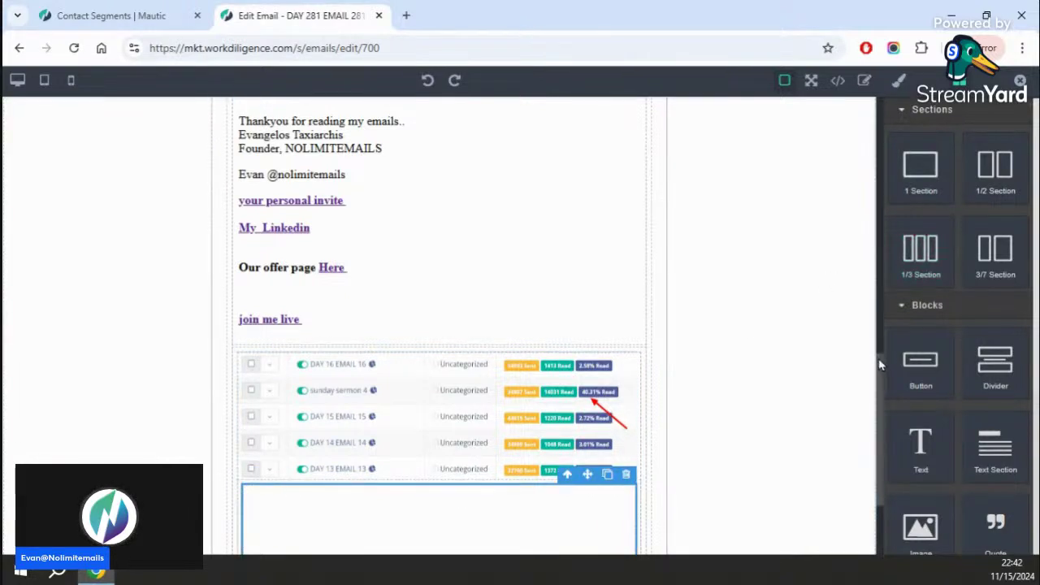
pyautogui.moveTo(879, 364); pyautogui.dragTo(879, 426)
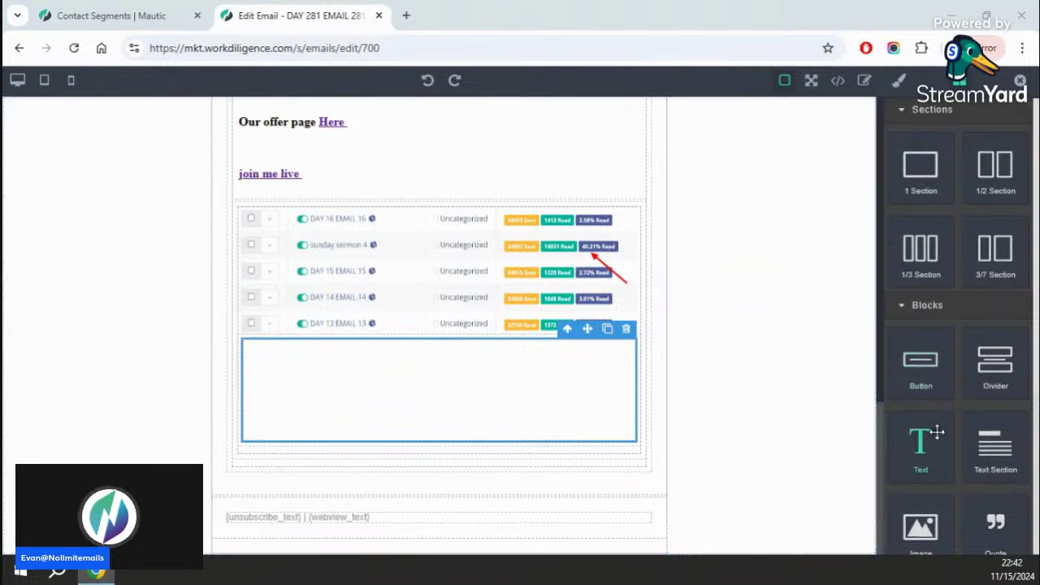
pyautogui.moveTo(925, 443); pyautogui.dragTo(397, 390)
pyautogui.click(406, 373)
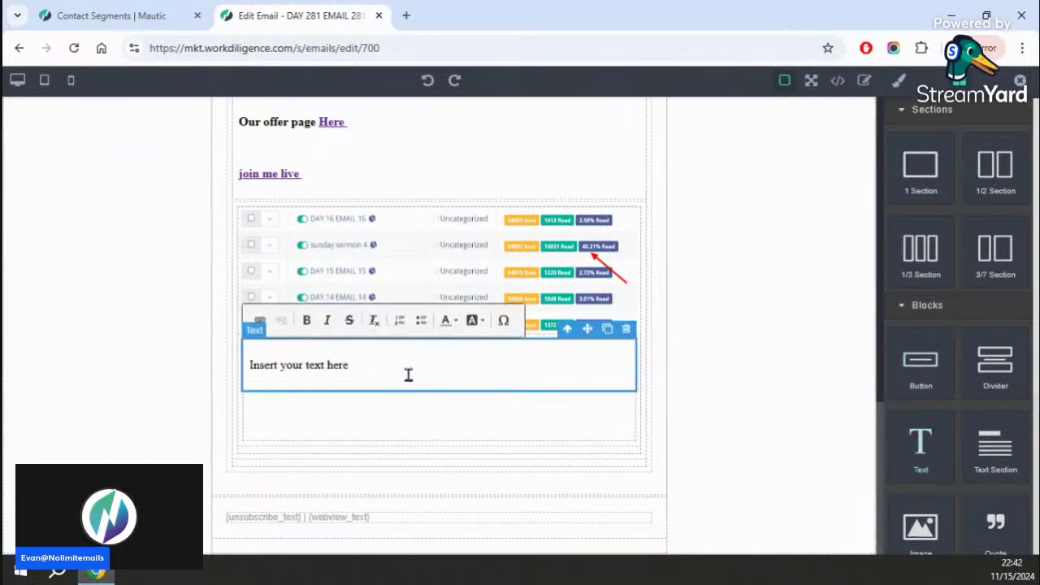
pyautogui.hotkey('ctrl', 'shift', 'Left')
pyautogui.moveTo(286, 372); pyautogui.dragTo(248, 364)
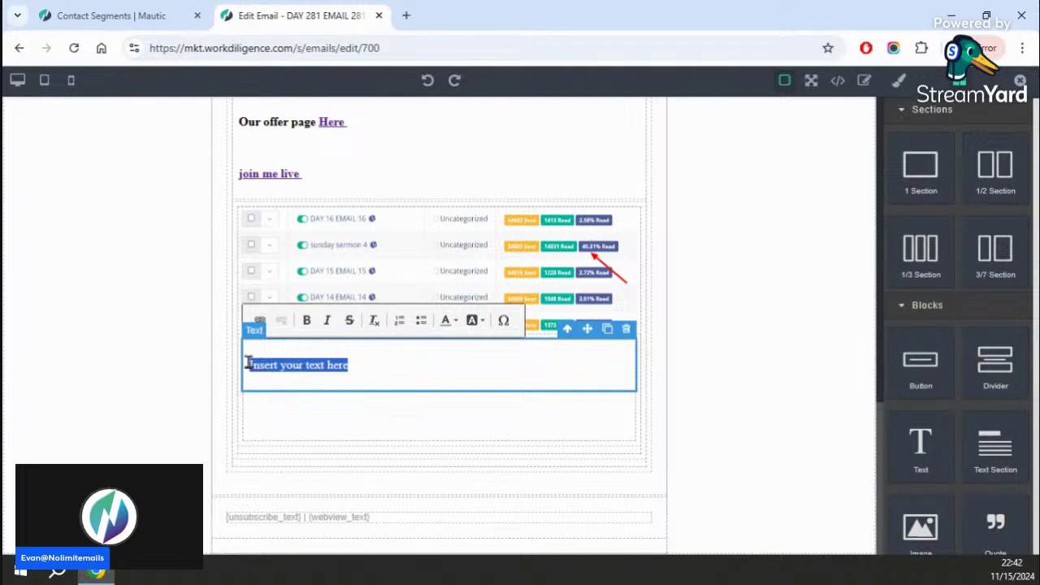
pyautogui.write('How You Joined This List. (what you expect from me and my partners)  You purchased a product from me. or one of my partners (your full name )   Or you opted in to receive an email from me on one of my websites.  Disclaimer. In accordance with the FTC guidelines, we are required to inform you that some of the links within this email or the links on pages it refers you to may be affiliate links.  When this is the case, if you purchase products through these links then we receive a commission.  The amount of commission varies from product to product and in these cases, we only ever recommend a product that we fully stand behind and personally recommend.')
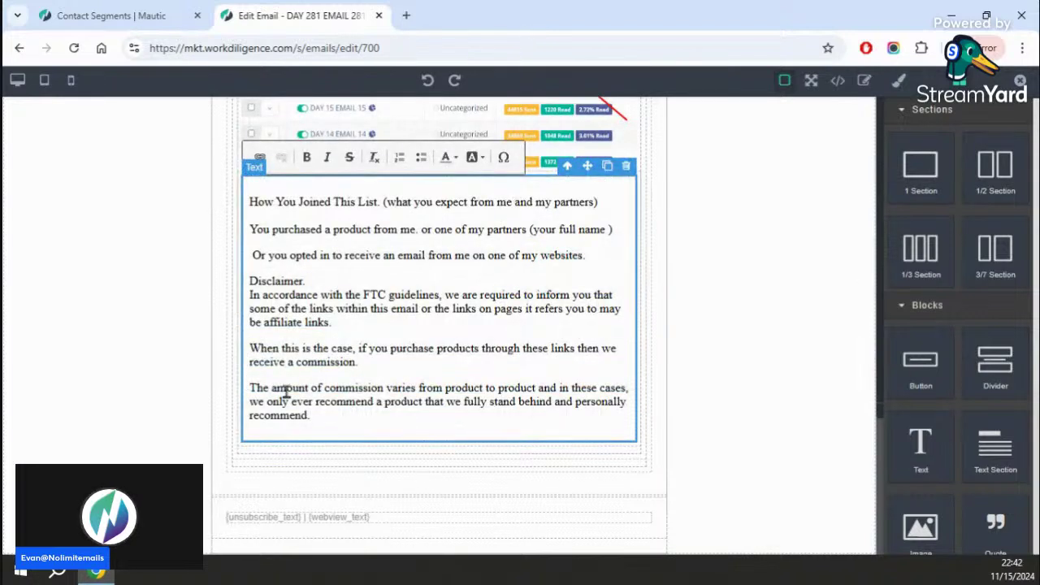
# - Change the font colour of the whole "How You Joined This List." and Disclaimer text to light grey
pyautogui.moveTo(311, 415); pyautogui.dragTo(252, 189)
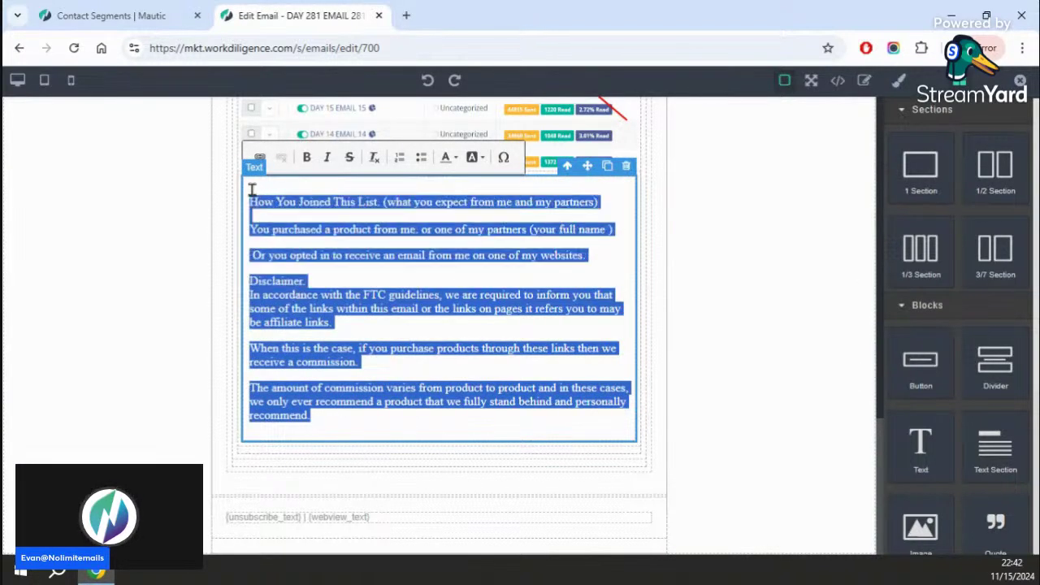
pyautogui.click(451, 157)
pyautogui.click(494, 267)
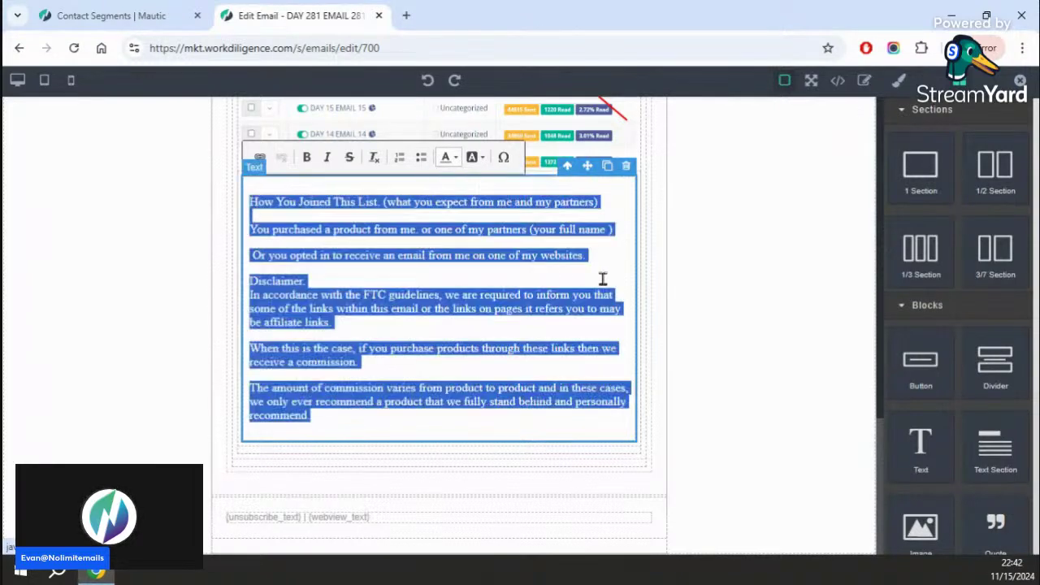
pyautogui.click(723, 266)
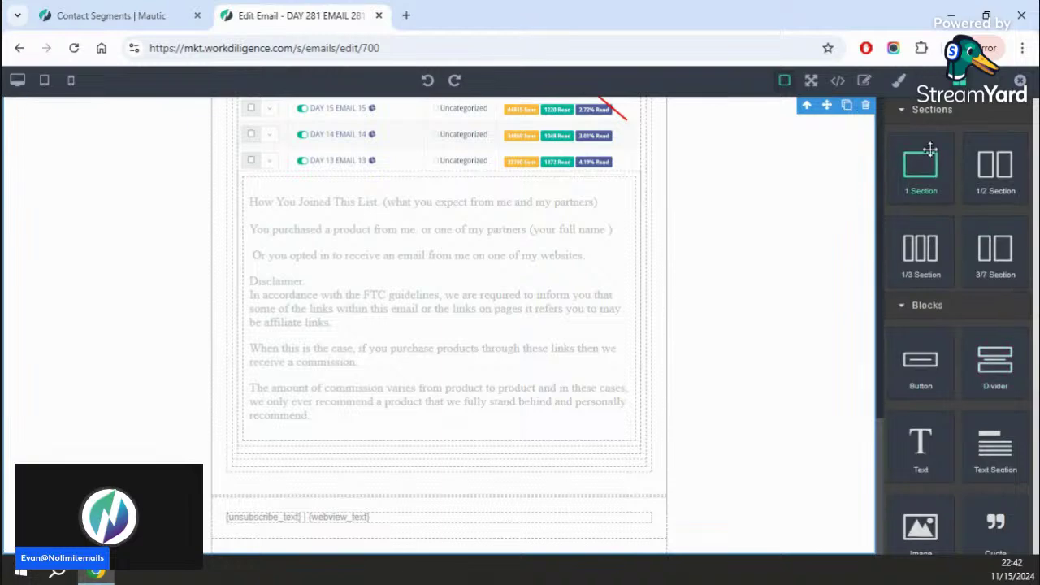
# - Add a one-column section below the disclaimer, insert the nle_logo_1_on_transp… picture in it and scale the logo to about the email's content width
pyautogui.moveTo(920, 167); pyautogui.dragTo(307, 466)
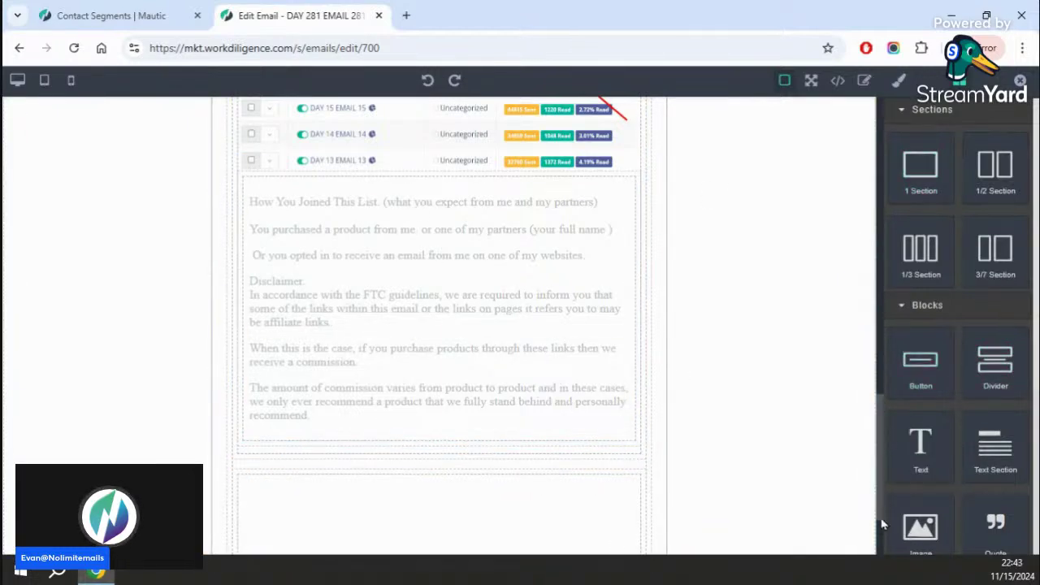
pyautogui.scroll(5, 877, 436)
pyautogui.scroll(3, 812, 144)
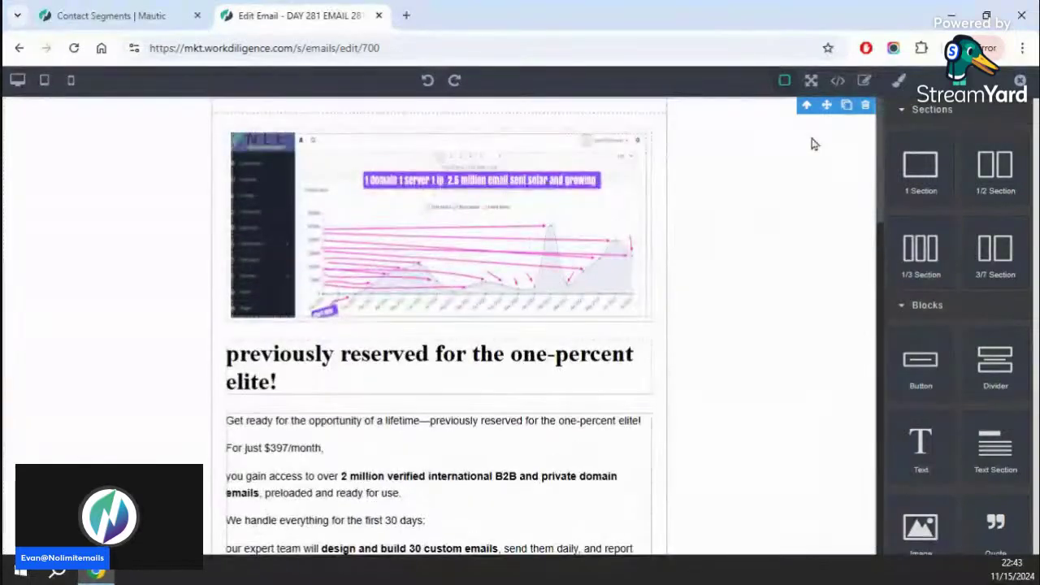
pyautogui.scroll(-10, 811, 144)
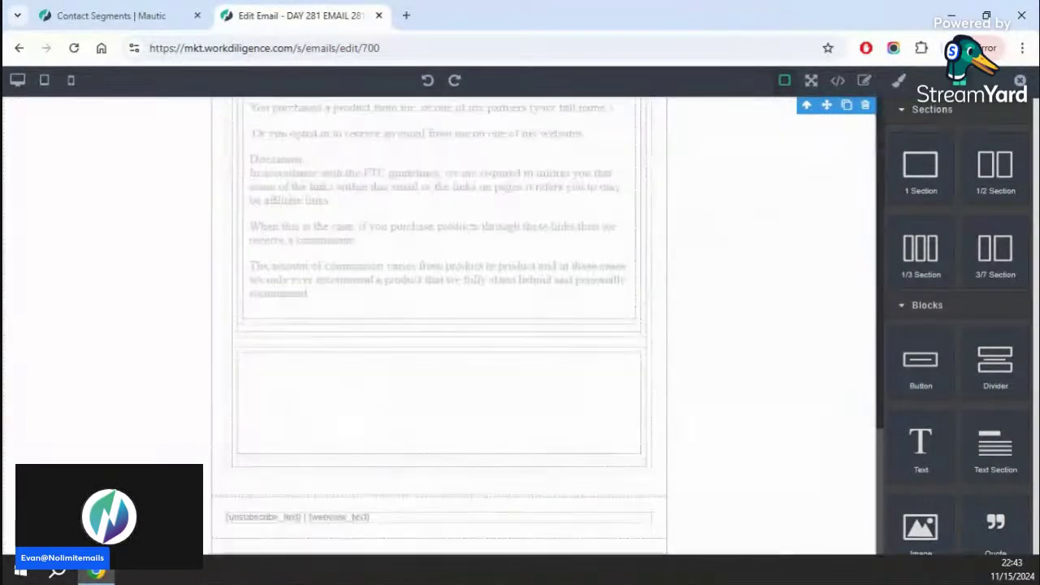
pyautogui.scroll(2, 858, 492)
pyautogui.scroll(-2, 858, 493)
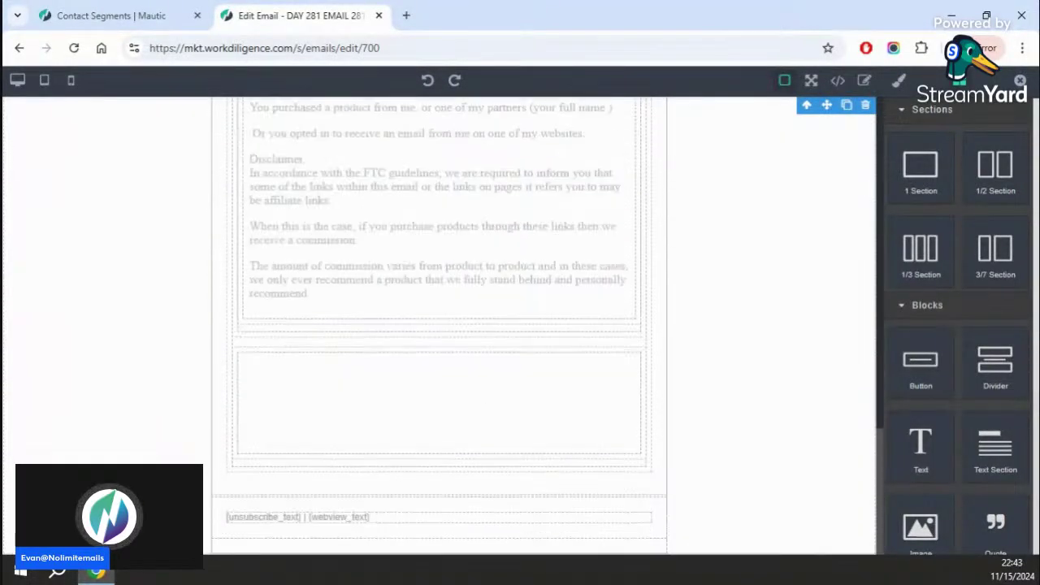
pyautogui.moveTo(921, 528); pyautogui.dragTo(448, 390)
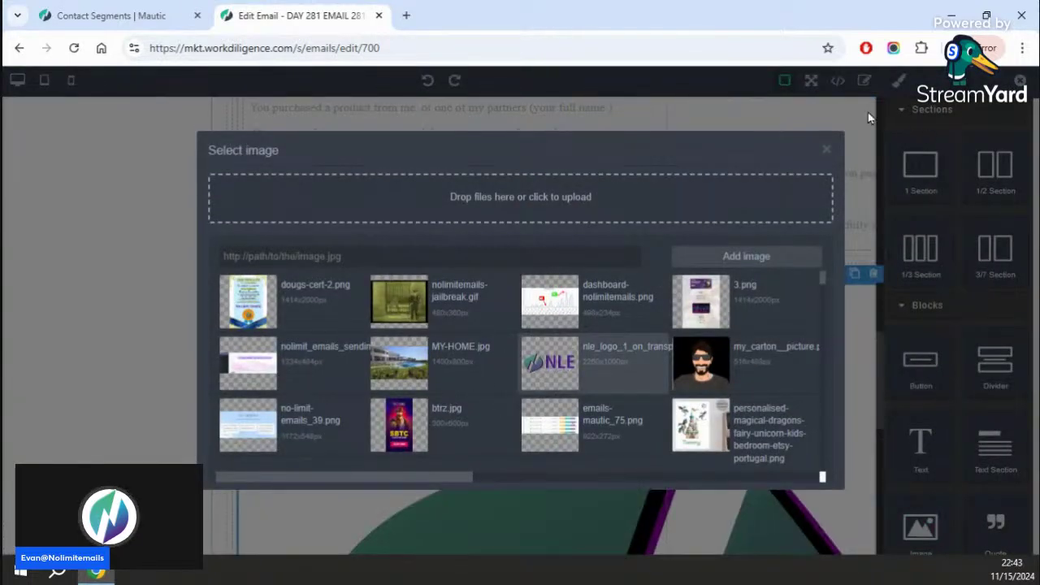
pyautogui.click(826, 149)
pyautogui.click(301, 320)
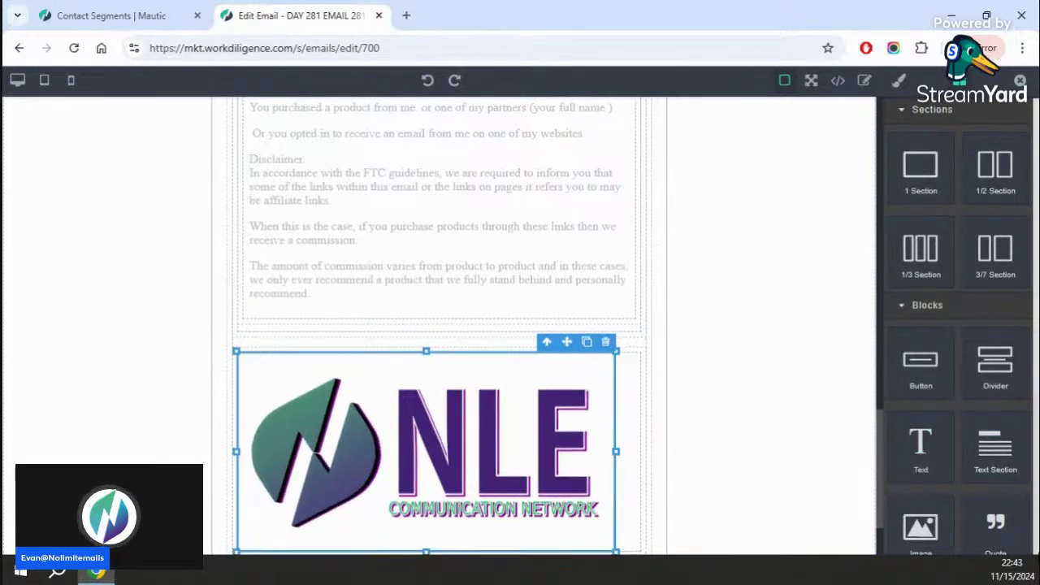
pyautogui.click(785, 311)
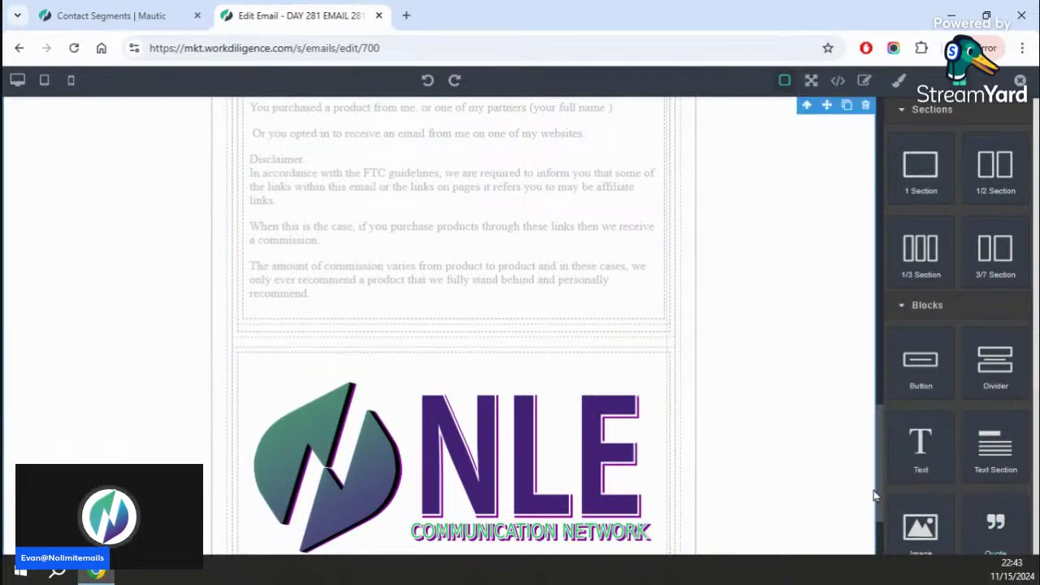
# - Add a one-column section between the "previously reserved for the one-percent elite!" heading and the body text
pyautogui.moveTo(878, 497); pyautogui.dragTo(839, 67)
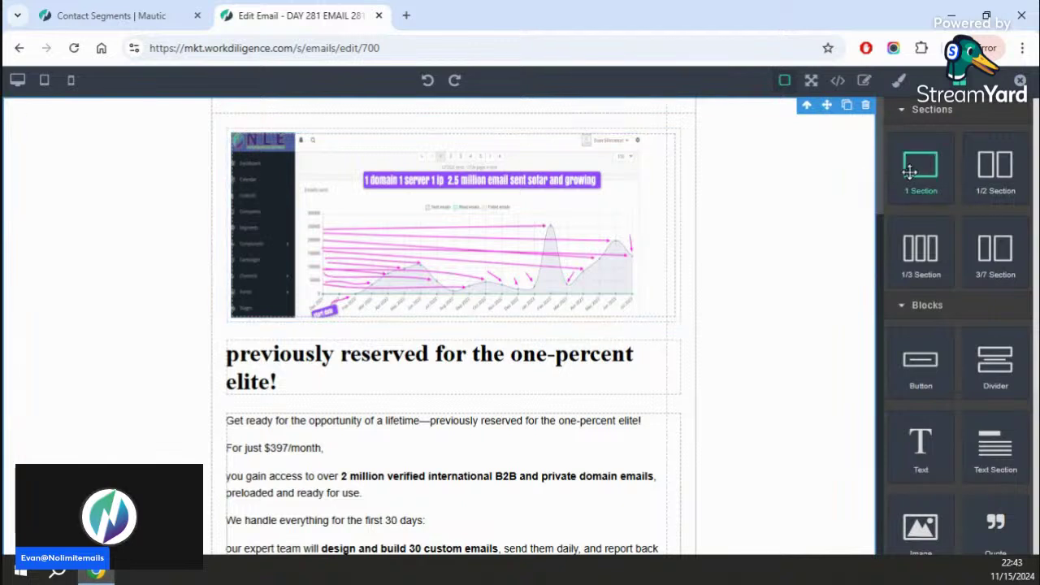
pyautogui.moveTo(936, 167); pyautogui.dragTo(417, 410)
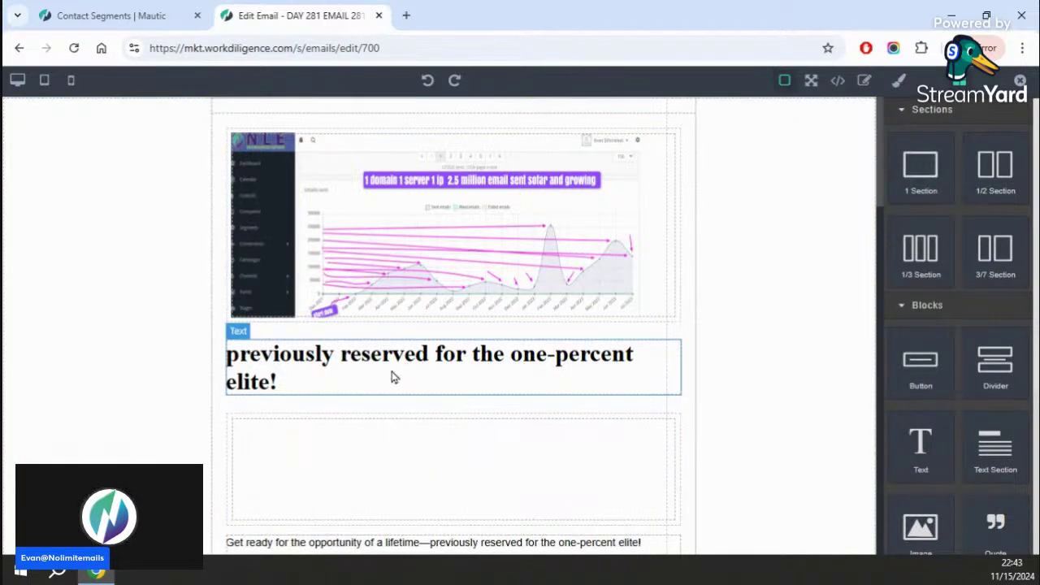
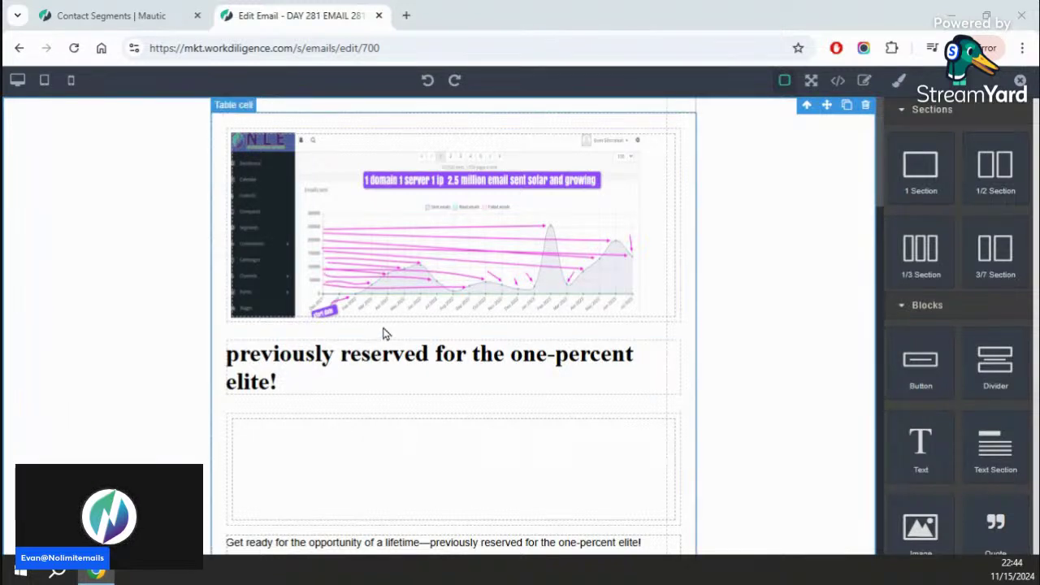
# - Add a text block with the 560 × 315 YouTube iframe code for video huB4QdHtKbQ to the empty section, then save and close the email
pyautogui.moveTo(929, 457); pyautogui.dragTo(452, 444)
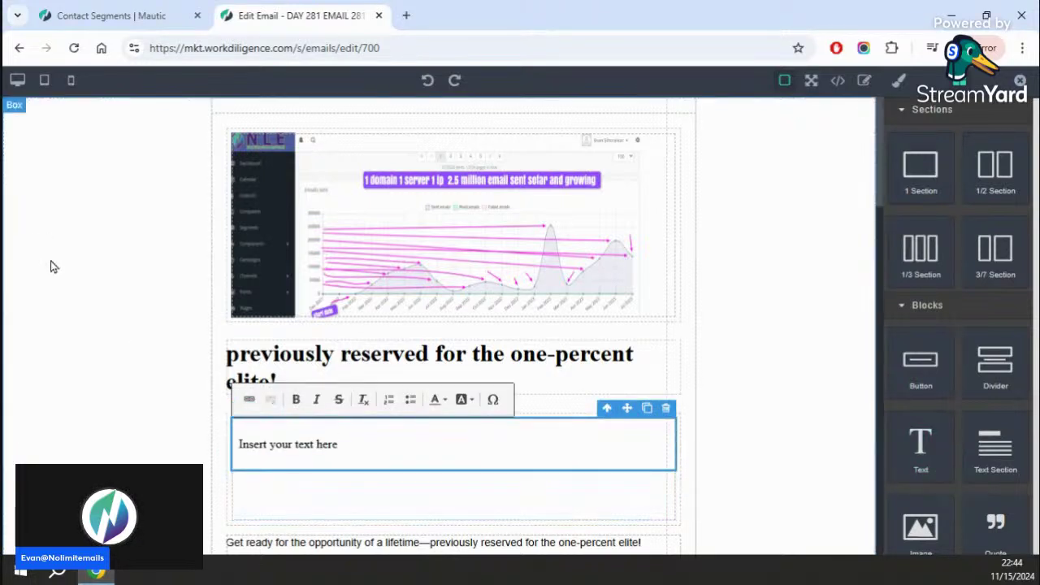
pyautogui.moveTo(358, 445); pyautogui.dragTo(239, 455)
pyautogui.write('<iframe width="560" height="315" src="https://www.youtube.com/embed/huB4QdHtKbQ?si=X10APLcsEBRlprWR" title="YouTube video player" frameborder="0" allow="accelerometer; autoplay; clipboard-write; encrypted-media; gyroscope; picture-in-picture; web-share" referrerpolicy="strict-origin-when-cross-origin" allowfullscreen></iframe>')
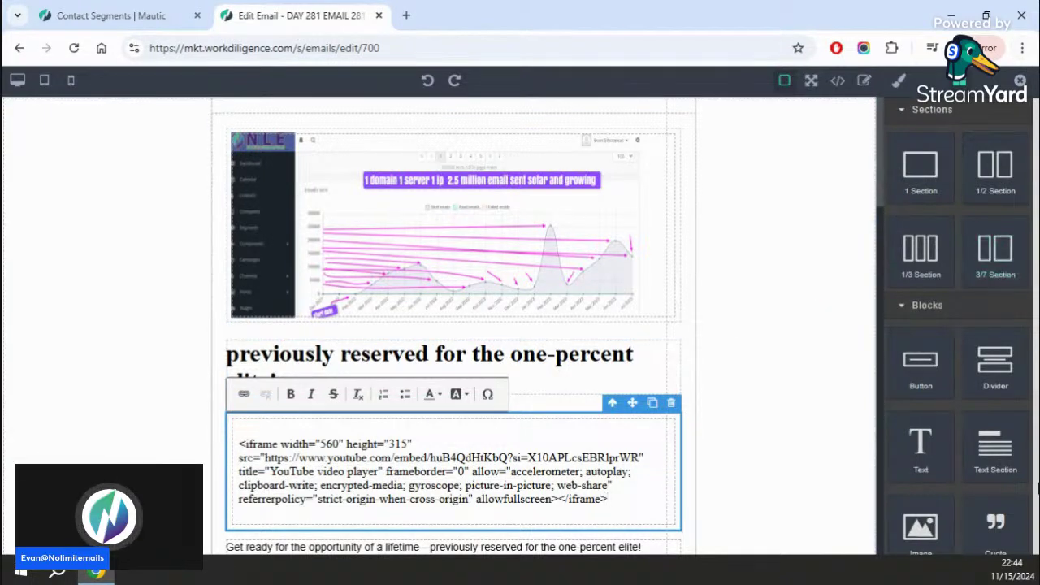
pyautogui.click(1023, 82)
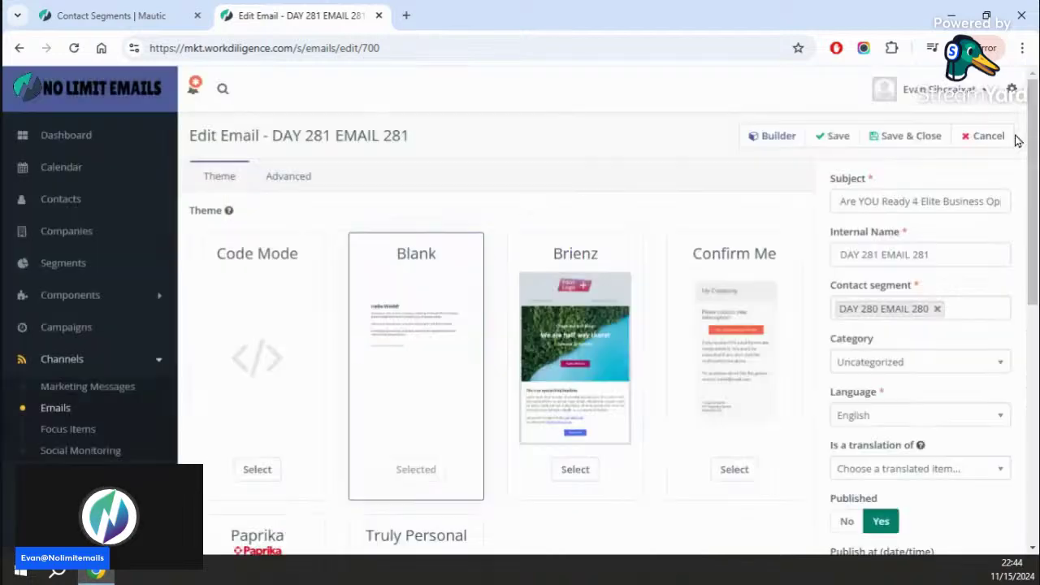
pyautogui.click(894, 136)
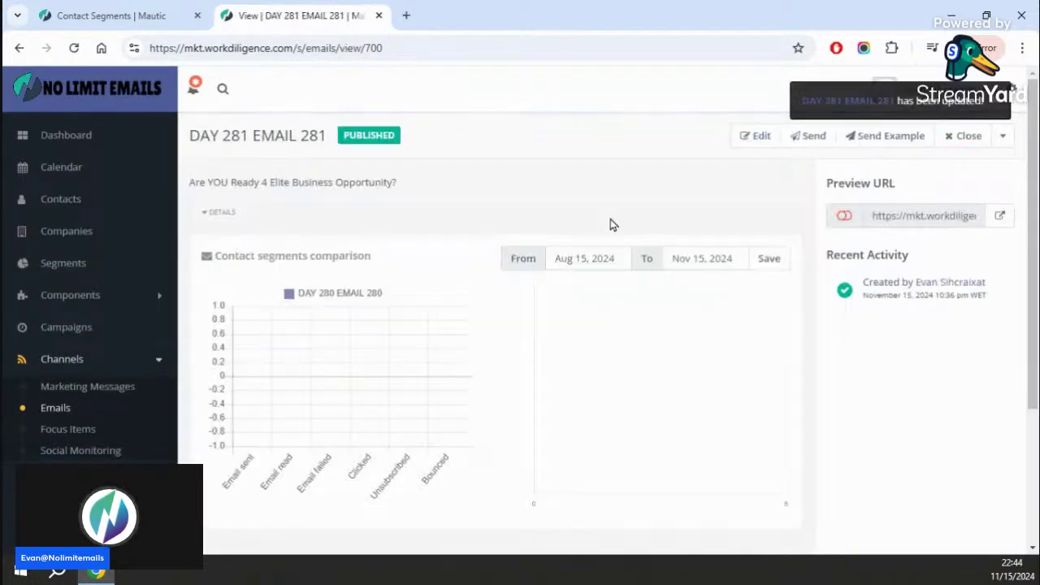
# - Open the preview of DAY 281 EMAIL 281 and check its whole content down to the unsubscribe line
pyautogui.click(1000, 215)
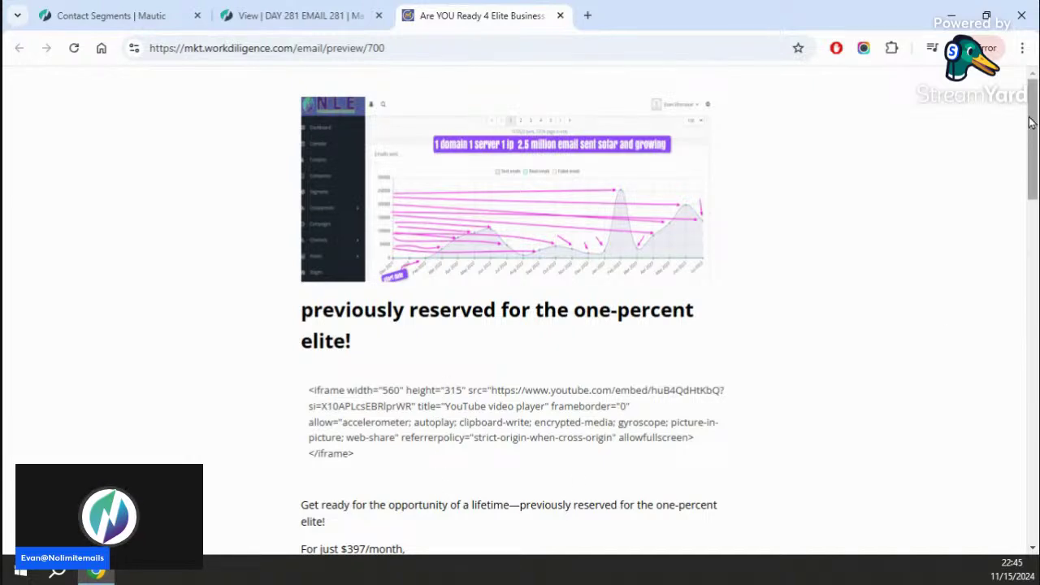
pyautogui.scroll(-5, 1021, 230)
pyautogui.scroll(-12, 1020, 231)
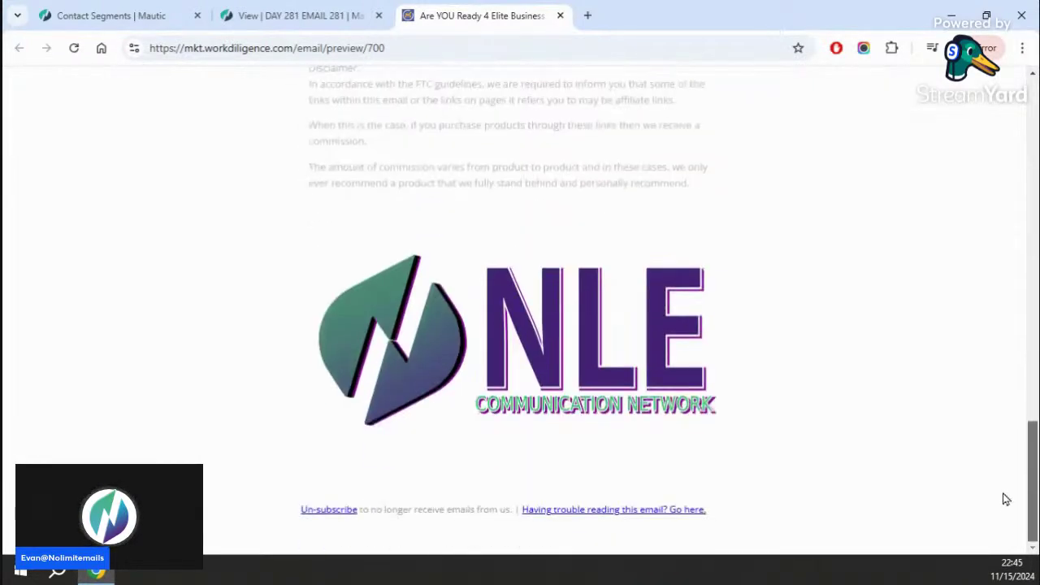
pyautogui.press('Home')
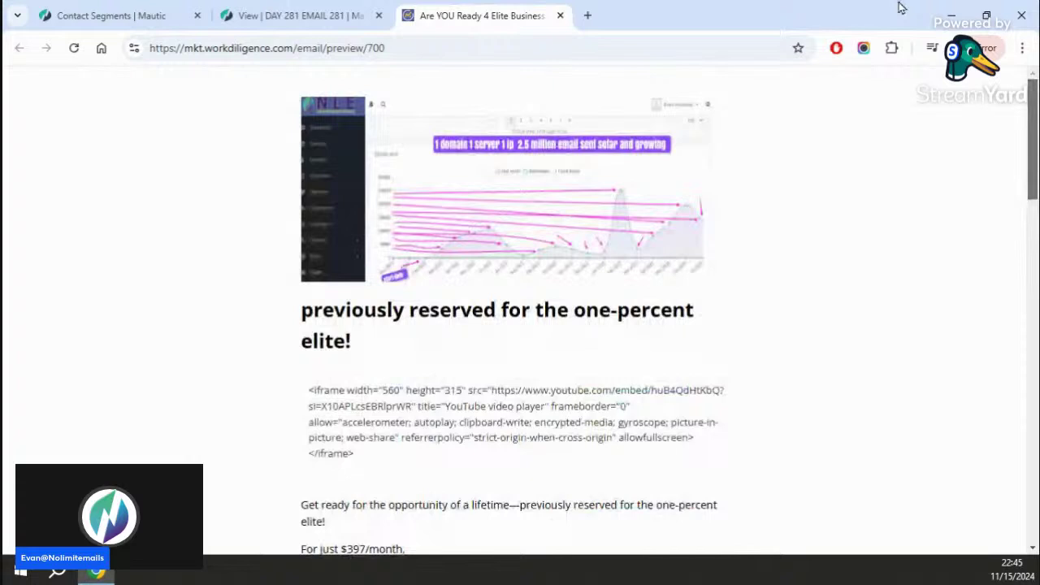
# - Reopen DAY 281 EMAIL 281 in the builder, stretch the embedded video to nearly three times its height, and save and close the email
pyautogui.click(276, 14)
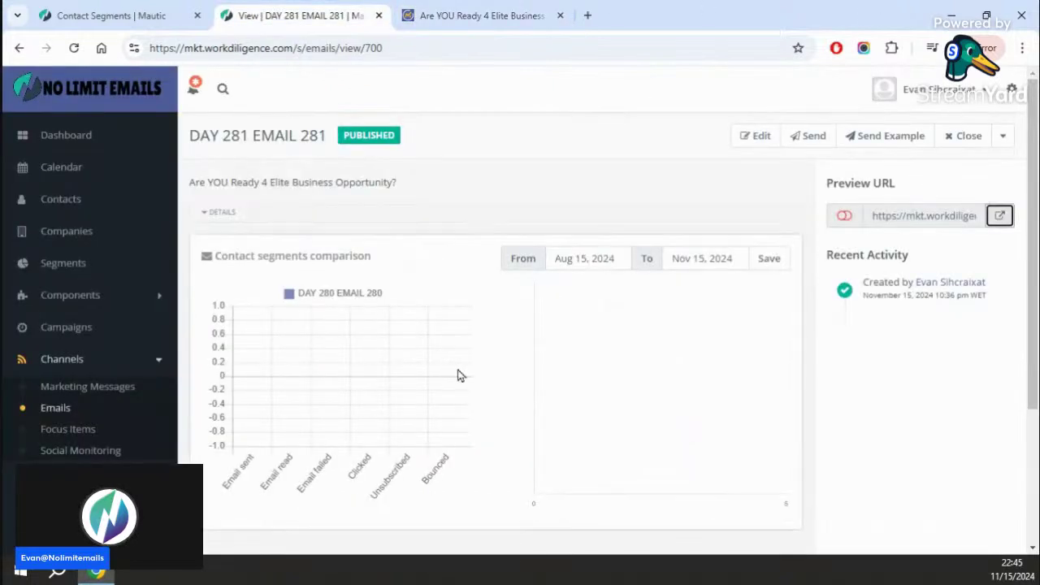
pyautogui.click(760, 137)
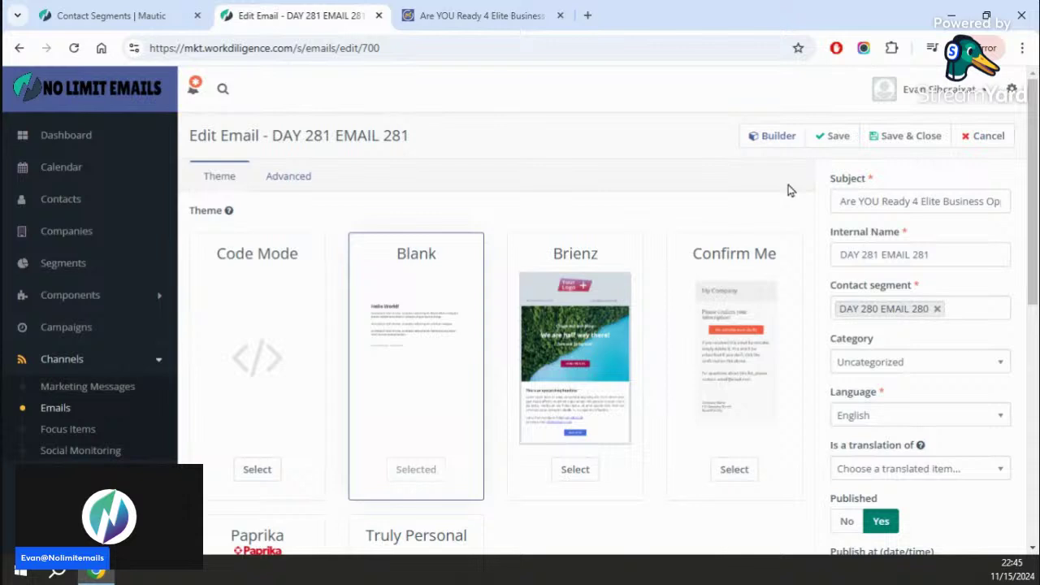
pyautogui.click(778, 136)
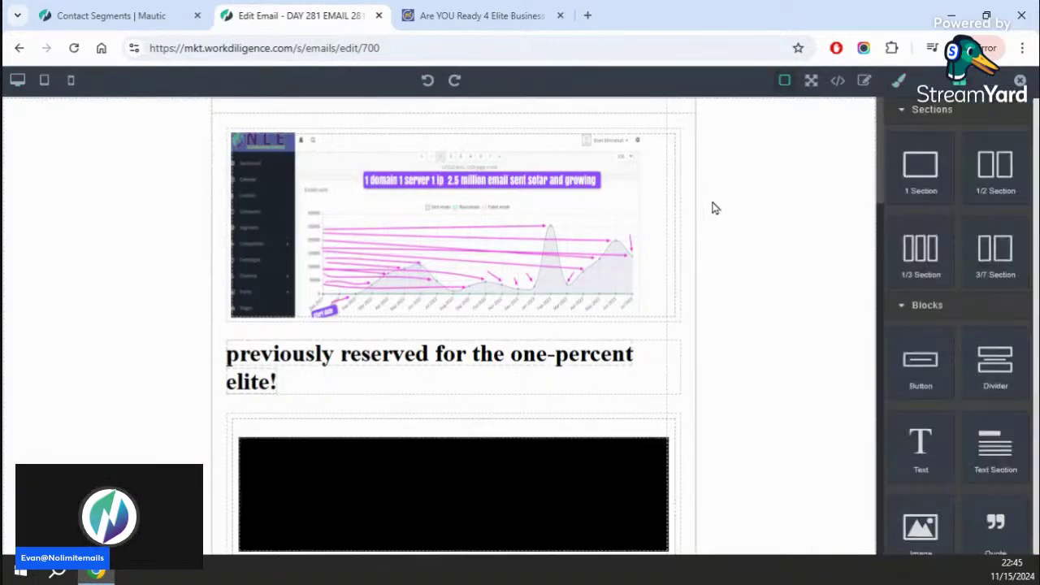
pyautogui.scroll(-2, 1025, 211)
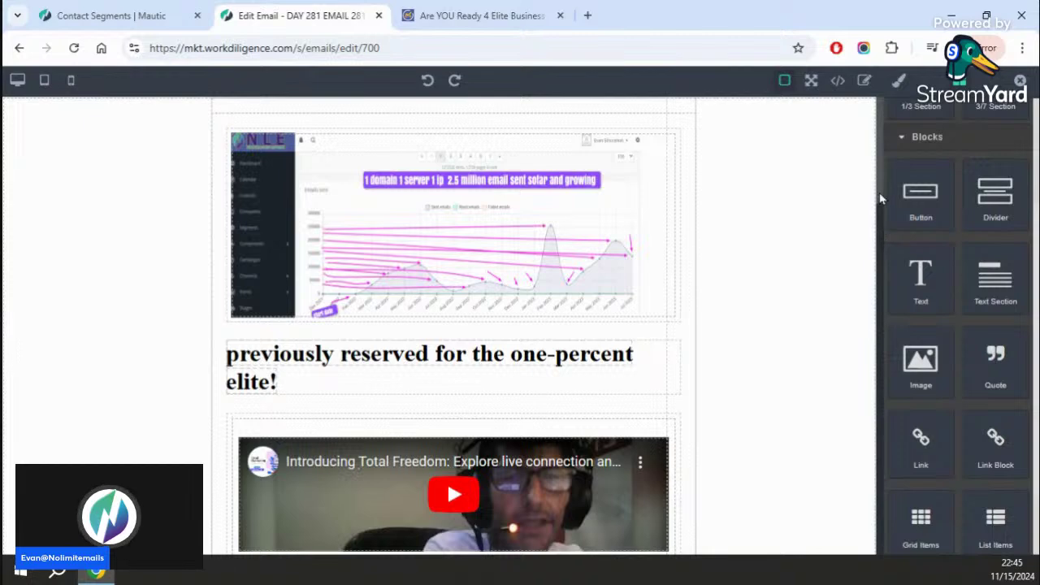
pyautogui.moveTo(880, 197); pyautogui.dragTo(870, 255)
pyautogui.click(486, 271)
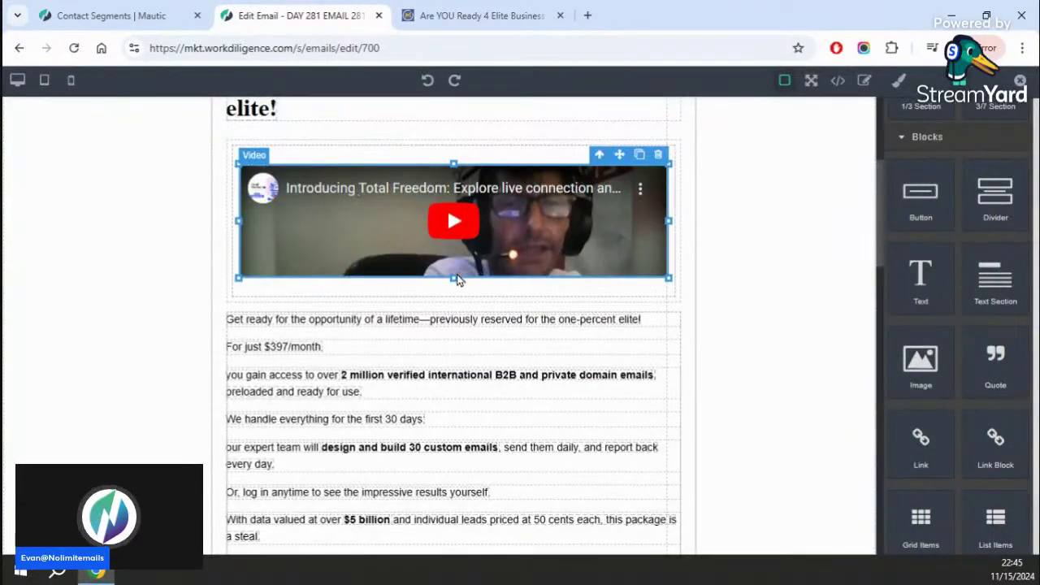
pyautogui.moveTo(454, 278); pyautogui.dragTo(445, 479)
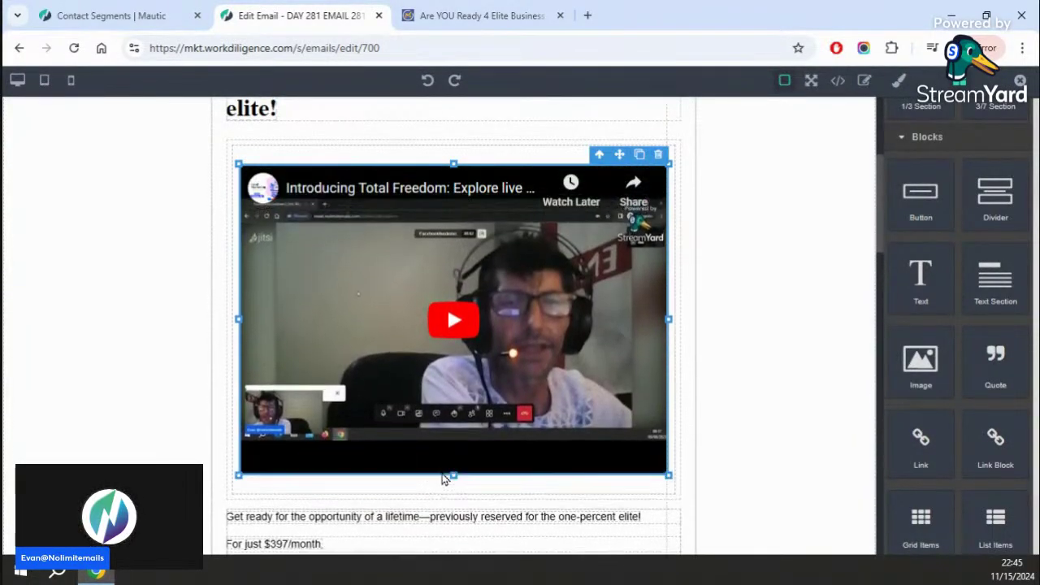
pyautogui.click(801, 251)
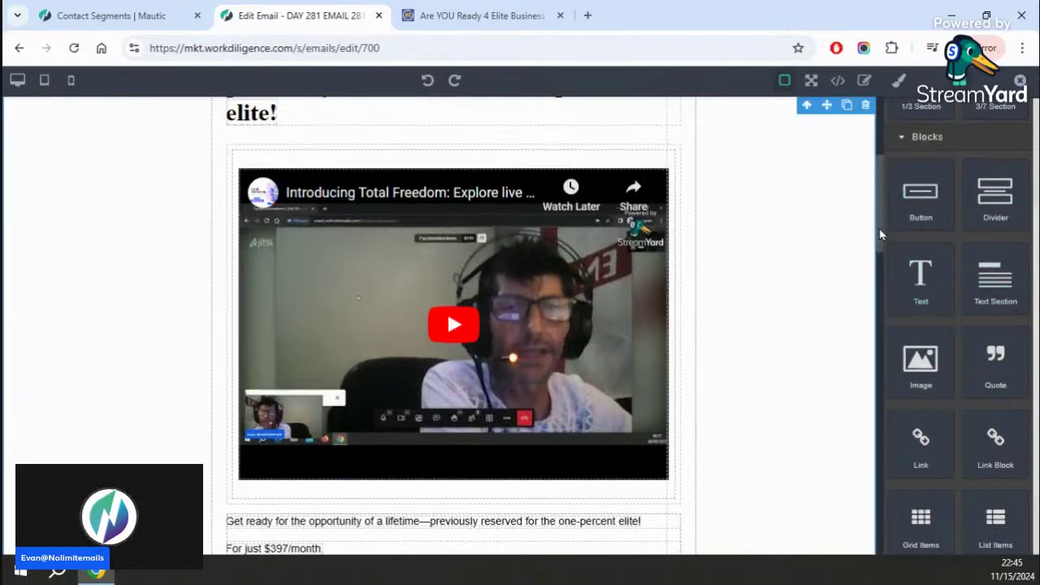
pyautogui.scroll(3, 878, 195)
pyautogui.click(1021, 81)
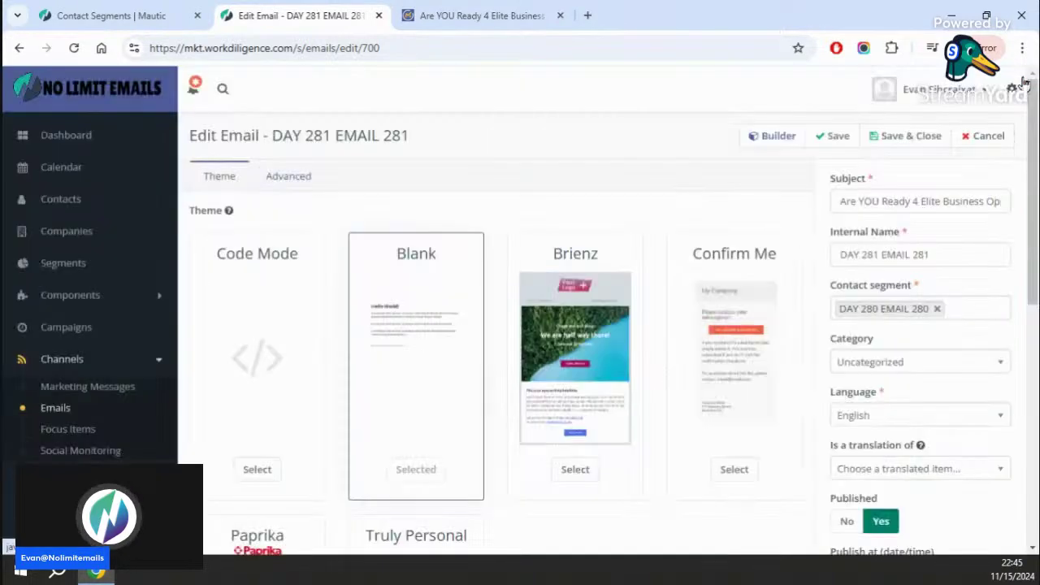
pyautogui.click(904, 136)
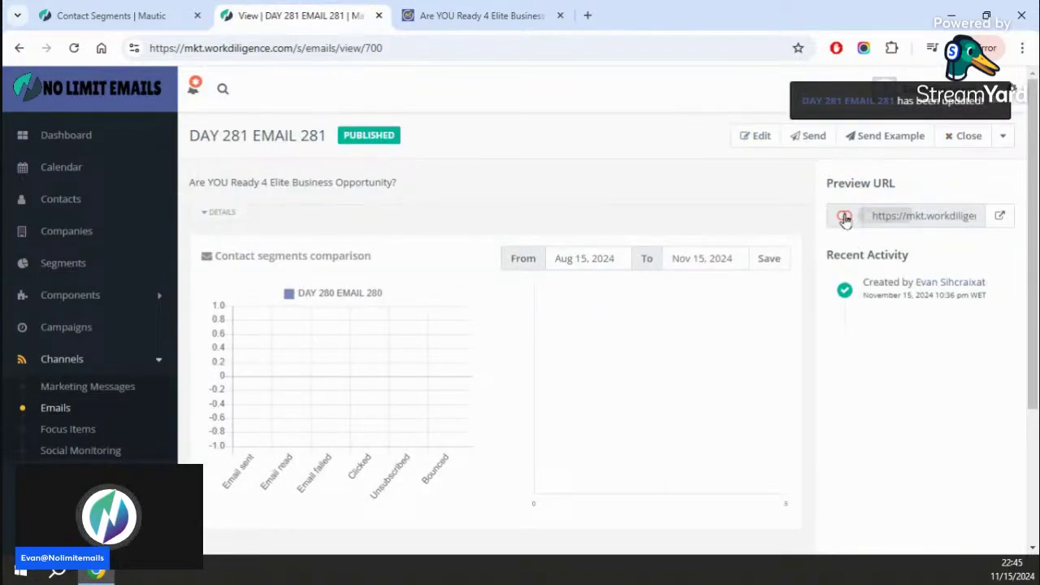
pyautogui.click(813, 137)
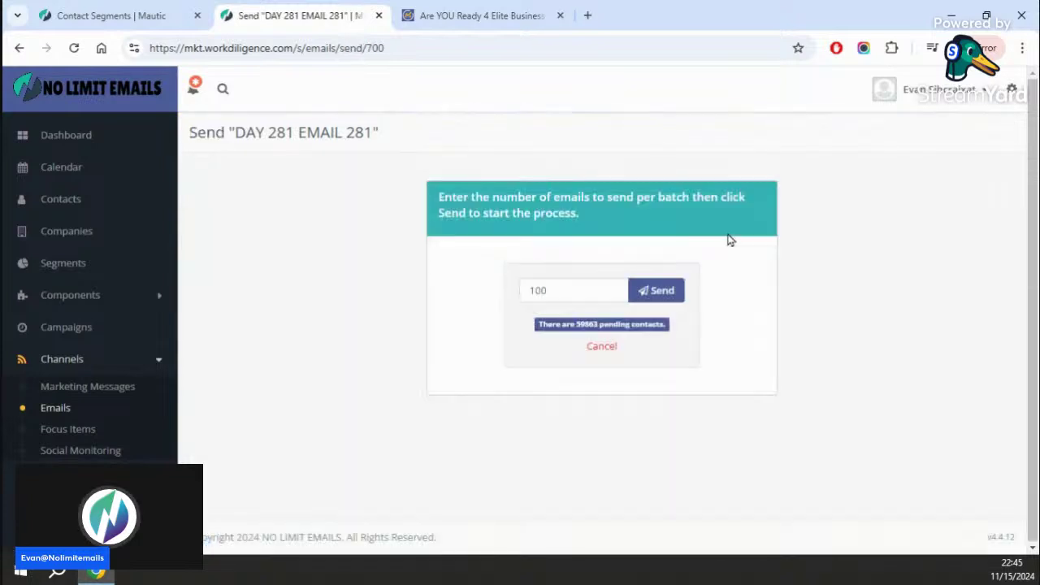
pyautogui.click(658, 299)
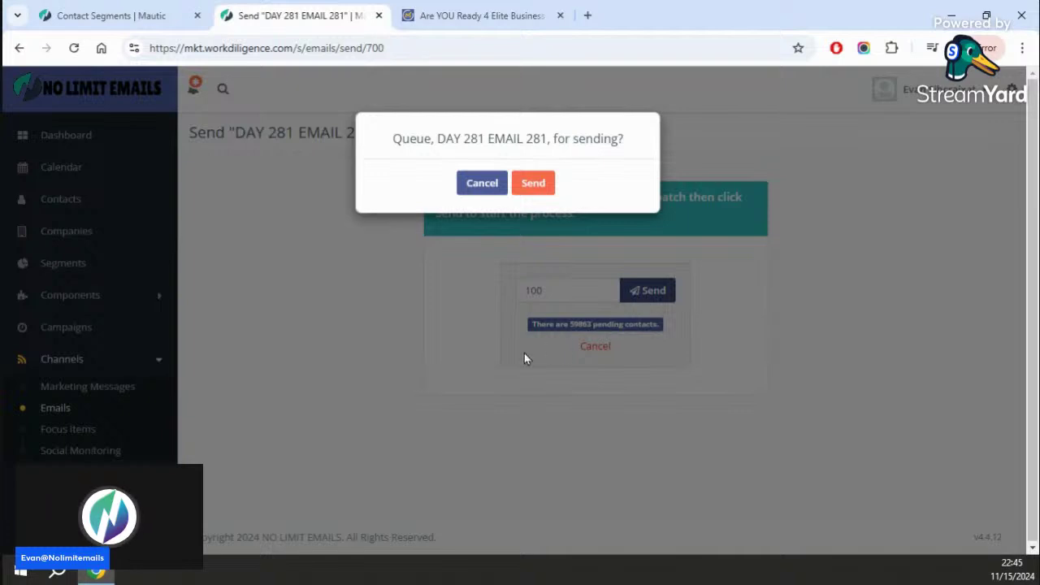
pyautogui.click(482, 185)
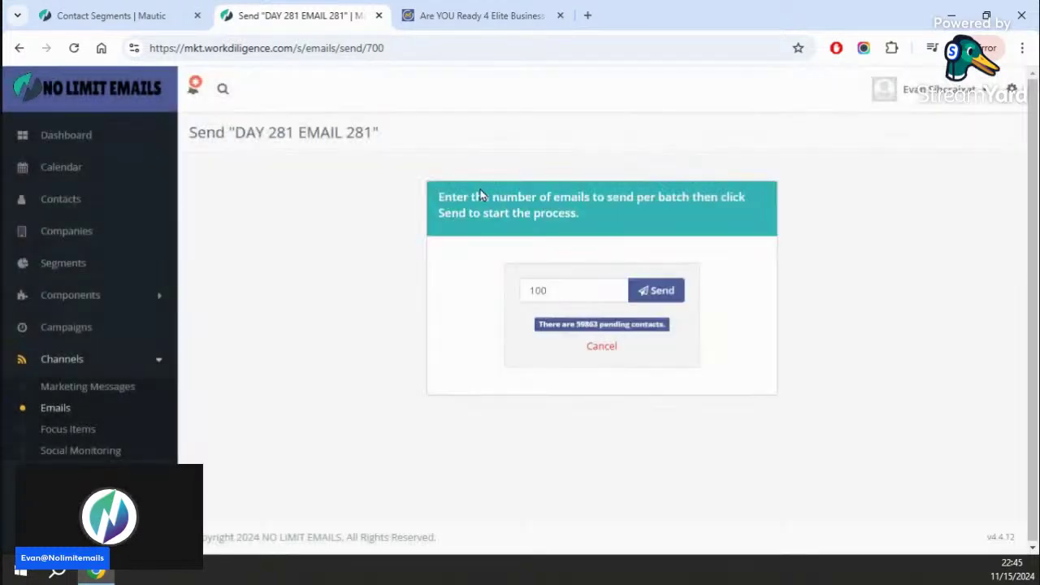
pyautogui.click(601, 349)
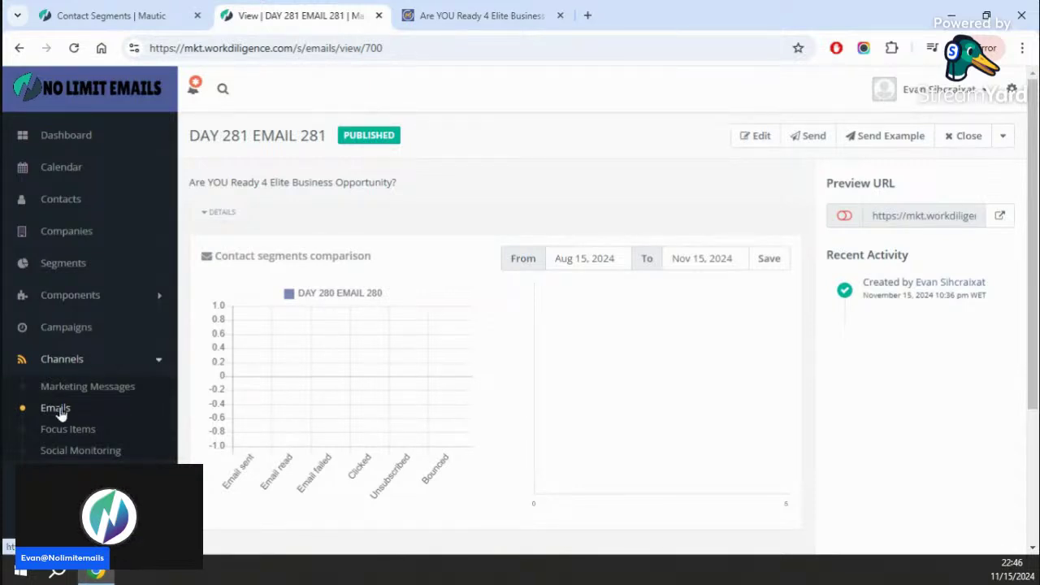
# - Create a new segment email with the subject ASITE5555555 and the internal name BOOK
pyautogui.click(60, 412)
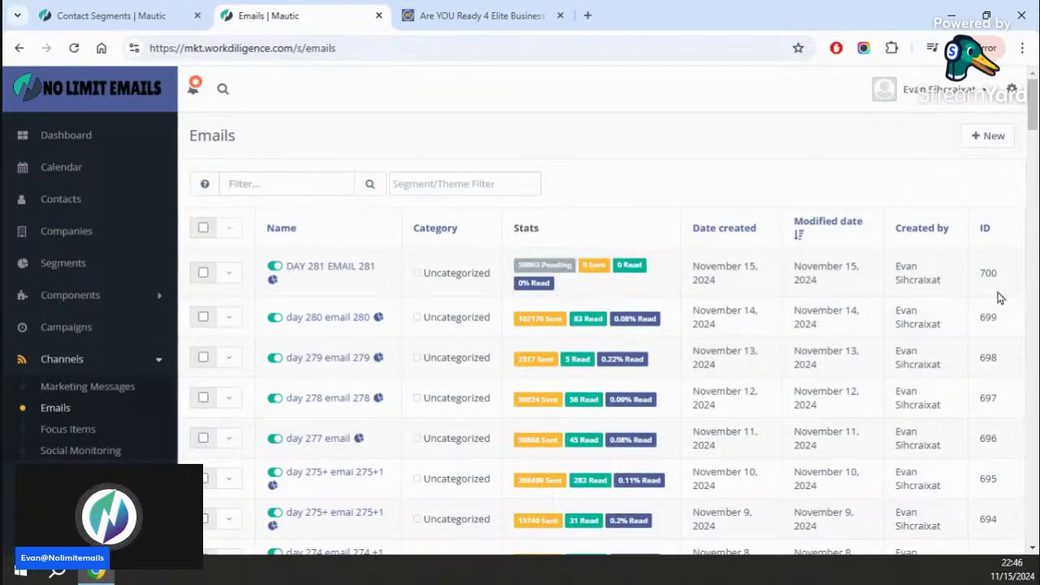
pyautogui.click(992, 140)
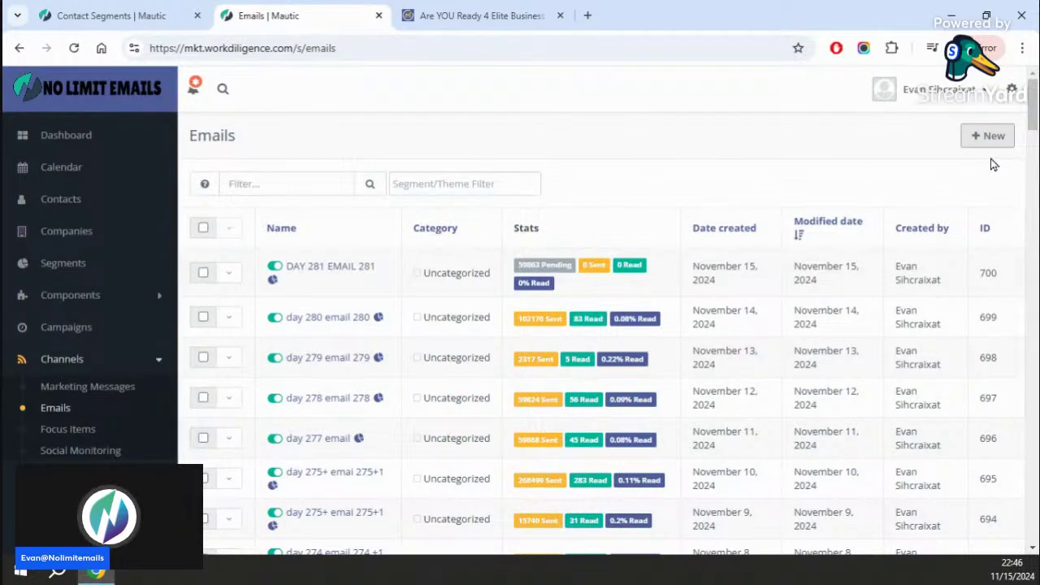
pyautogui.click(993, 137)
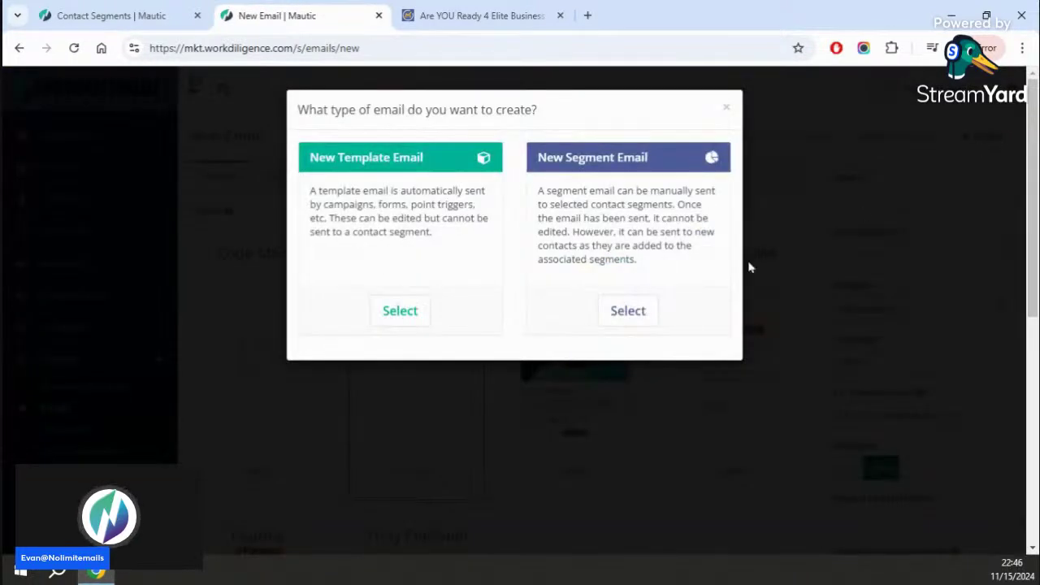
pyautogui.click(623, 309)
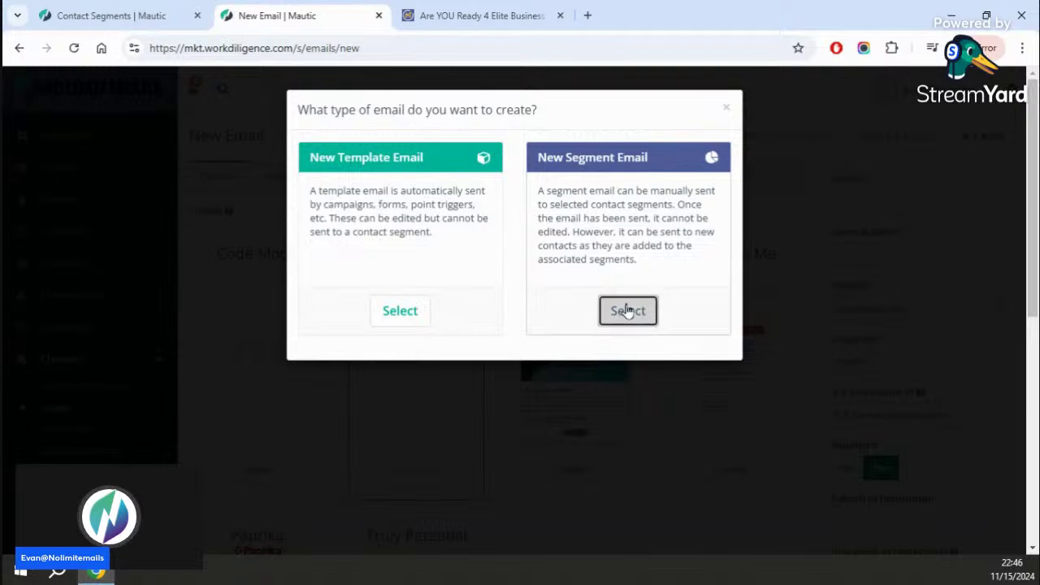
pyautogui.click(869, 201)
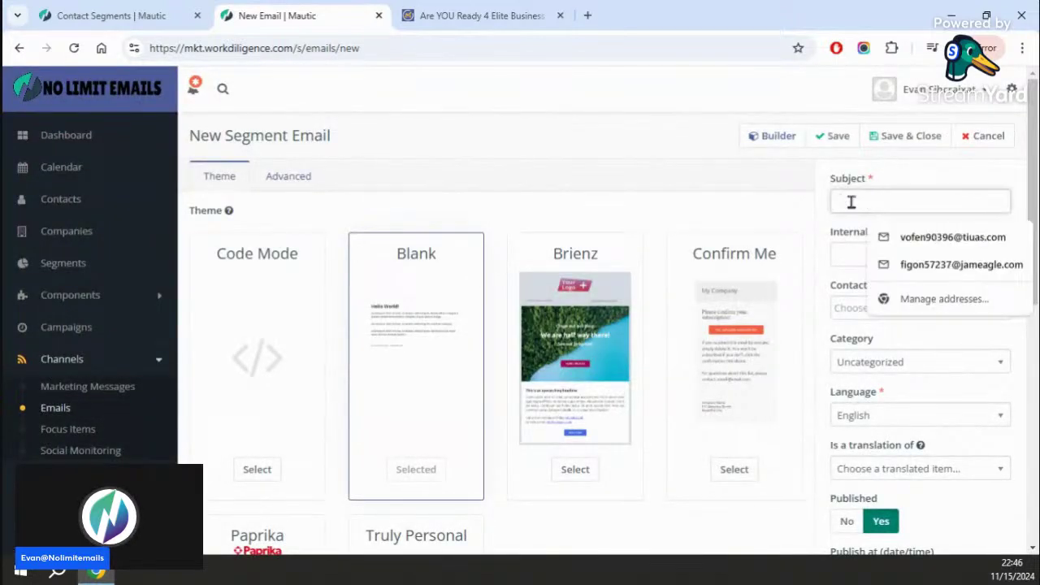
pyautogui.write('ASITE')
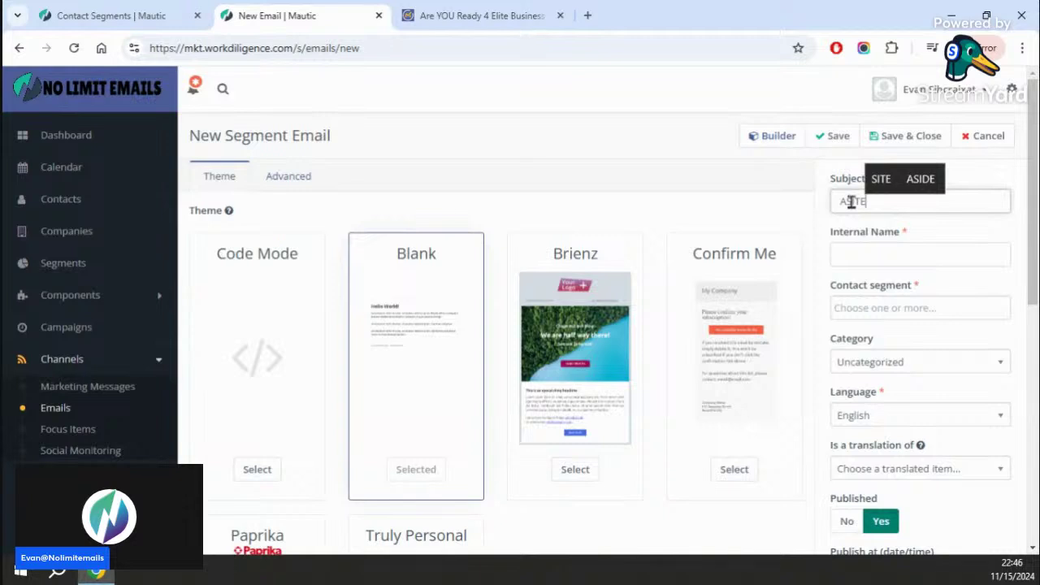
pyautogui.write('5555555')
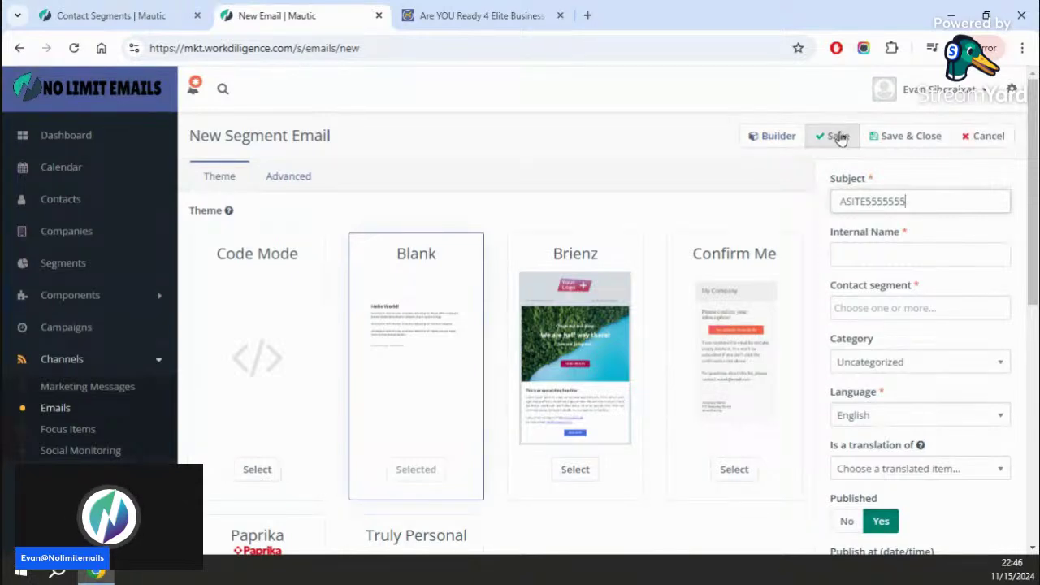
pyautogui.click(877, 253)
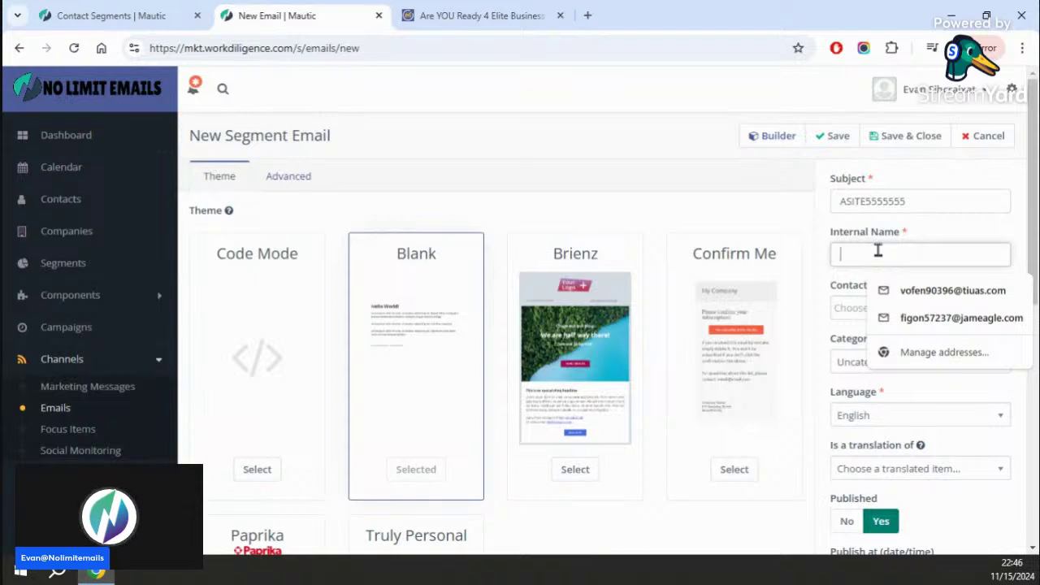
pyautogui.write('BOOK')
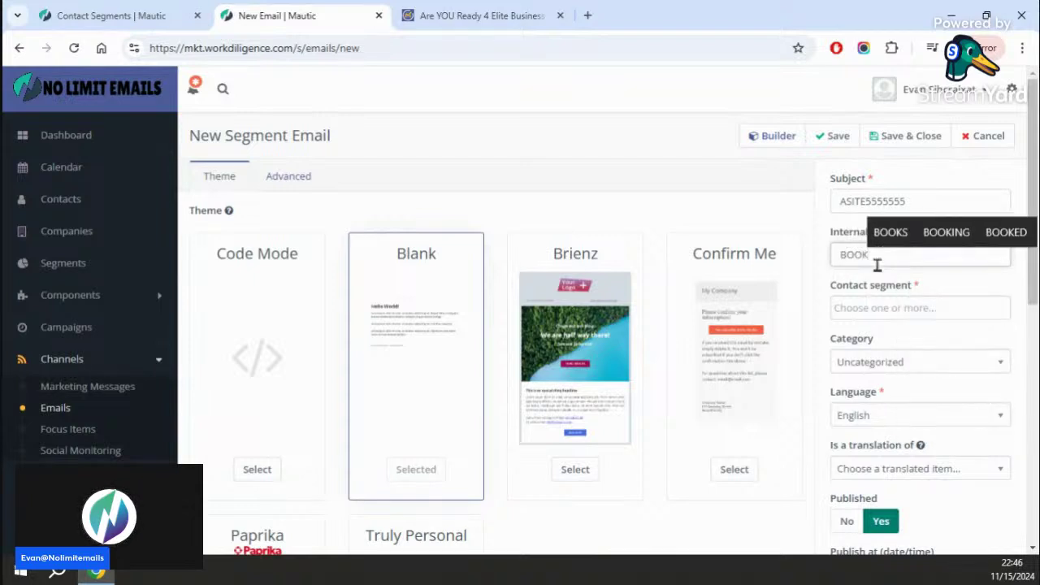
# - Assign the contact segment ag to the BOOK email, save it and open it in the builder
pyautogui.click(899, 305)
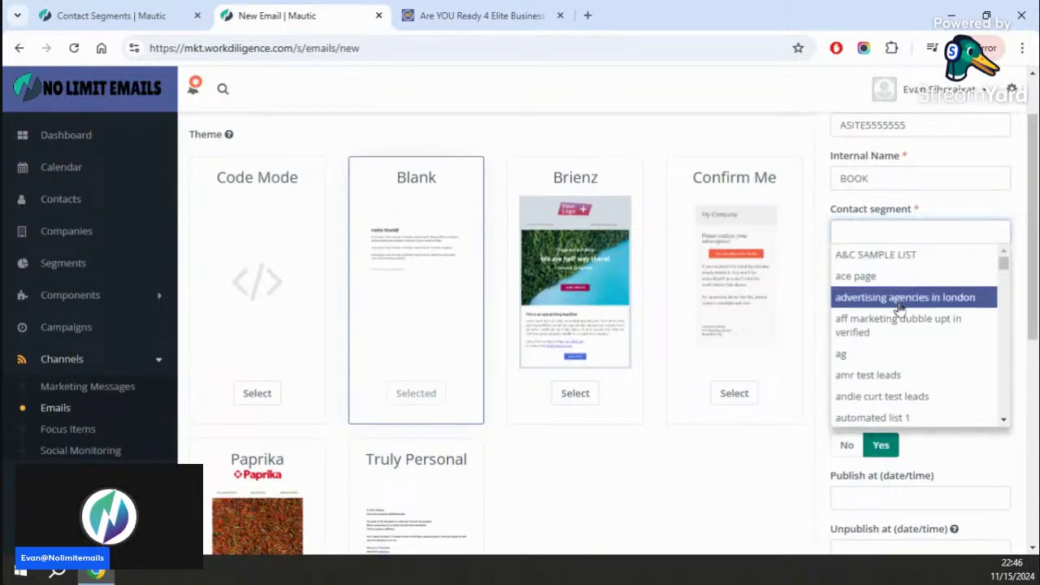
pyautogui.write('ag')
pyautogui.click(883, 306)
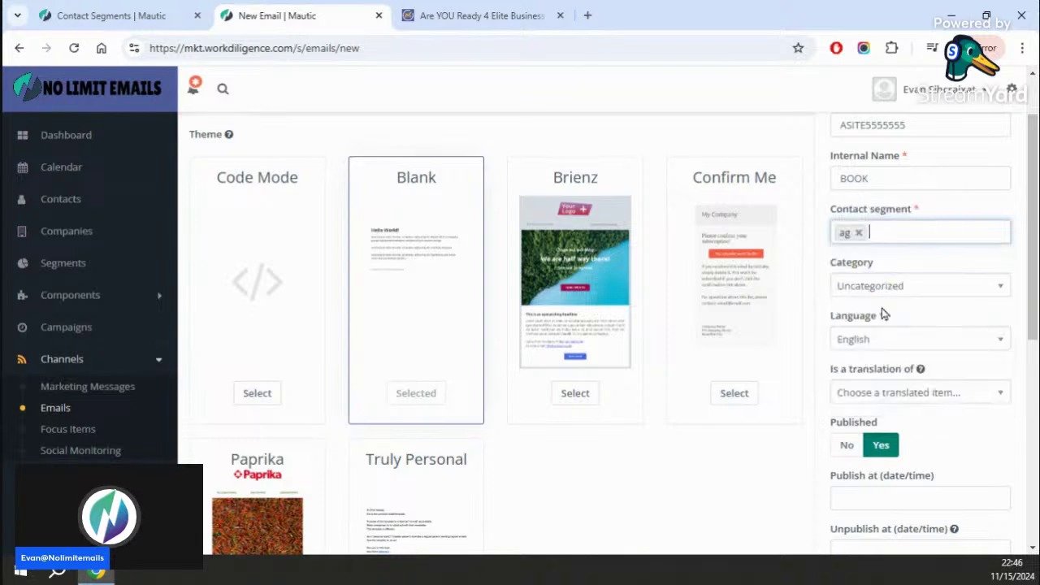
pyautogui.scroll(1, 894, 122)
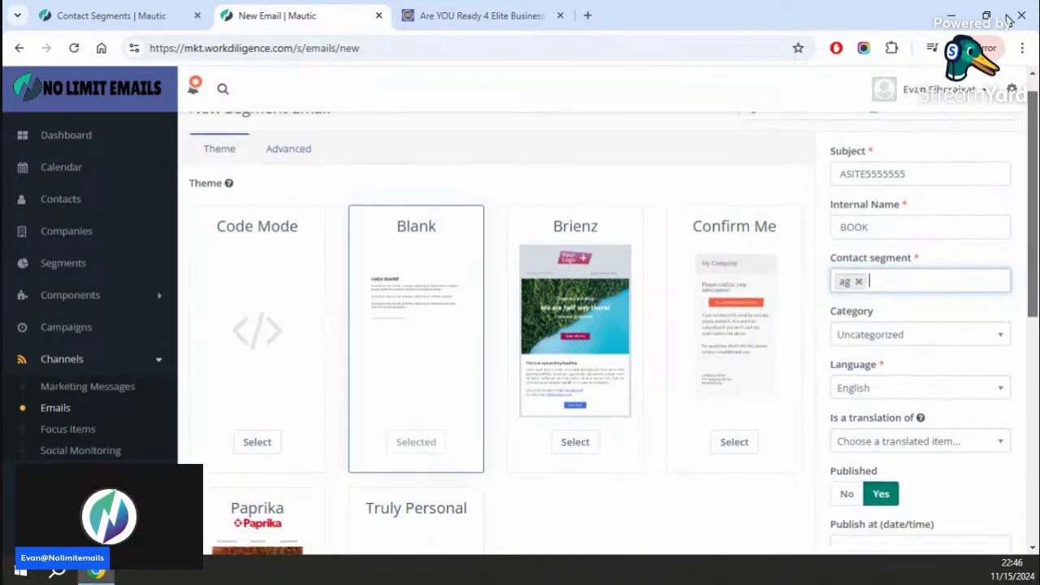
pyautogui.scroll(1, 1035, 163)
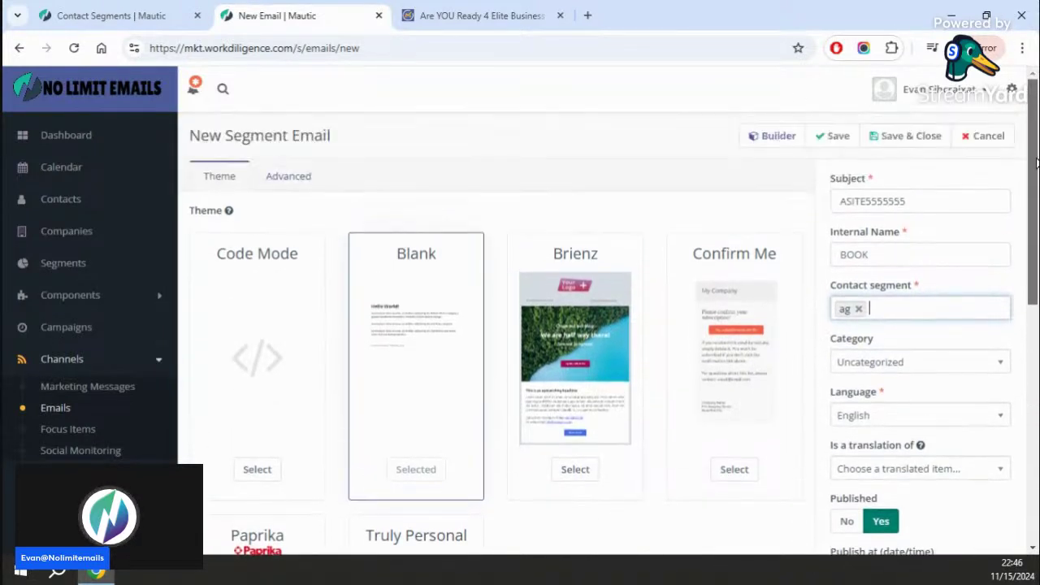
pyautogui.click(837, 137)
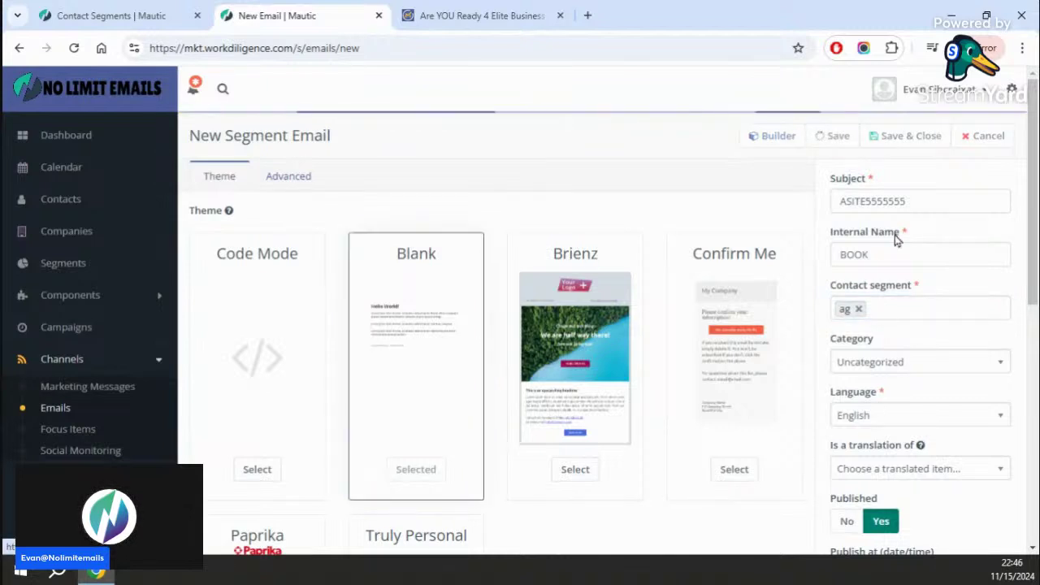
pyautogui.click(767, 138)
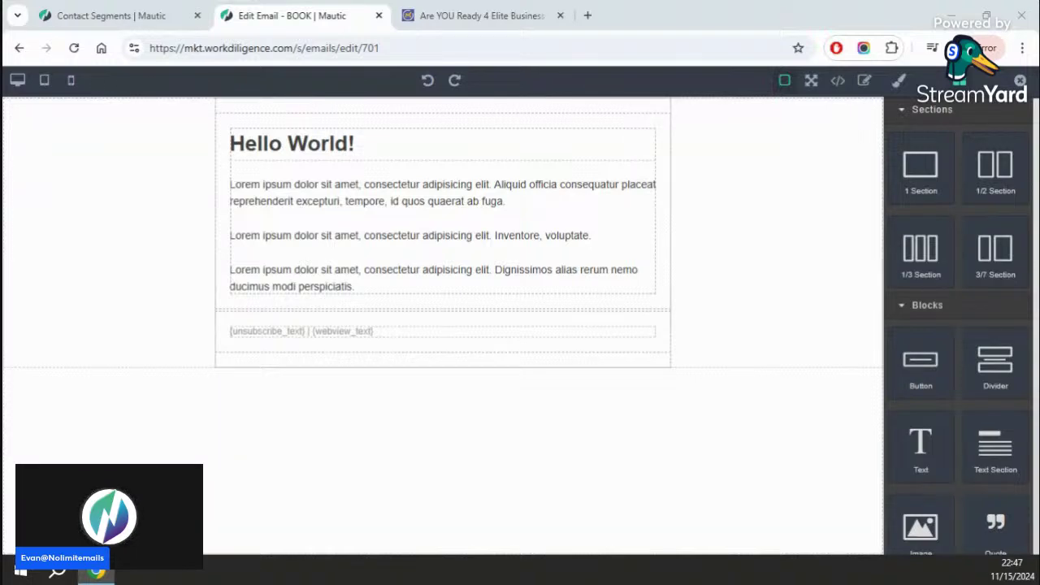
# - Open get.nolimitemails.com in a new browser tab, view its page source and copy all of the HTML
pyautogui.moveTo(482, 16); pyautogui.dragTo(633, 20)
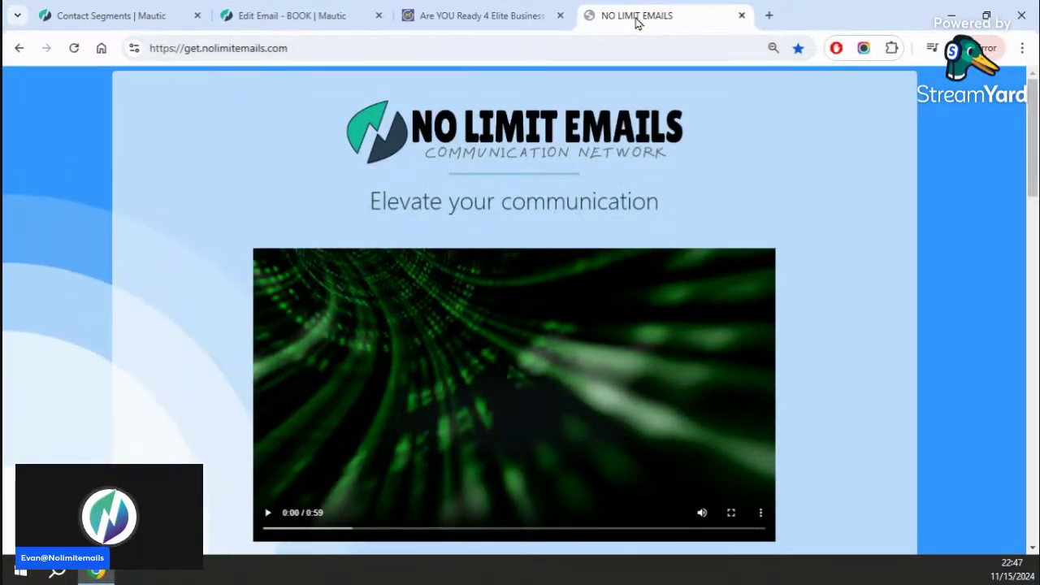
pyautogui.rightClick(940, 369)
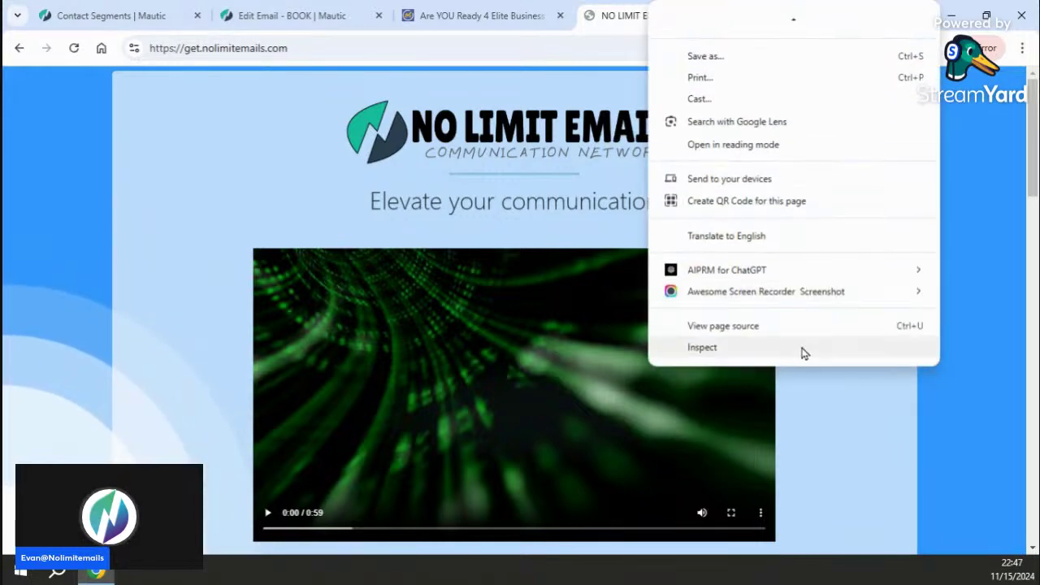
pyautogui.click(765, 330)
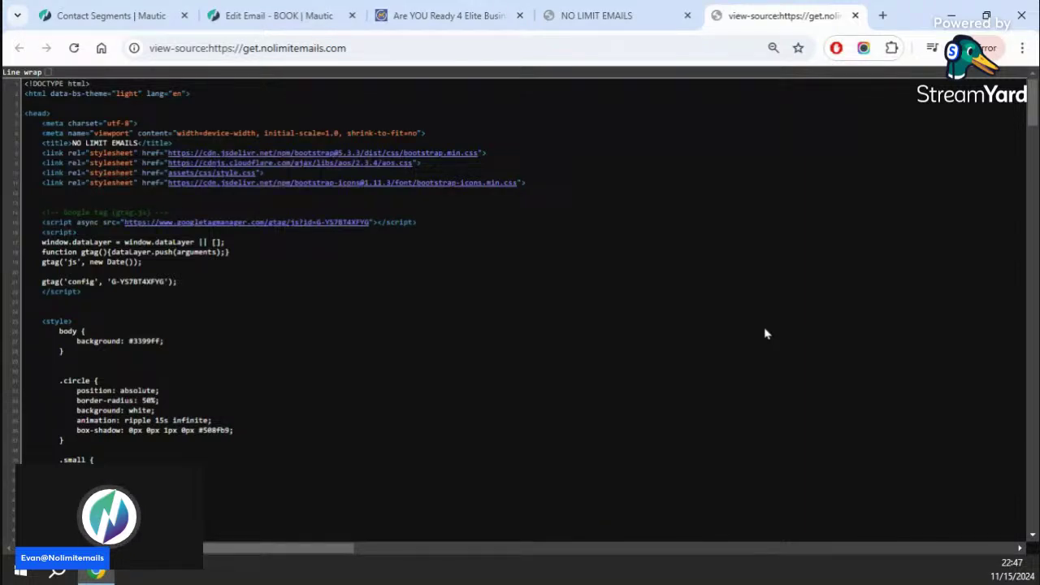
pyautogui.hotkey('ctrl', 'a')
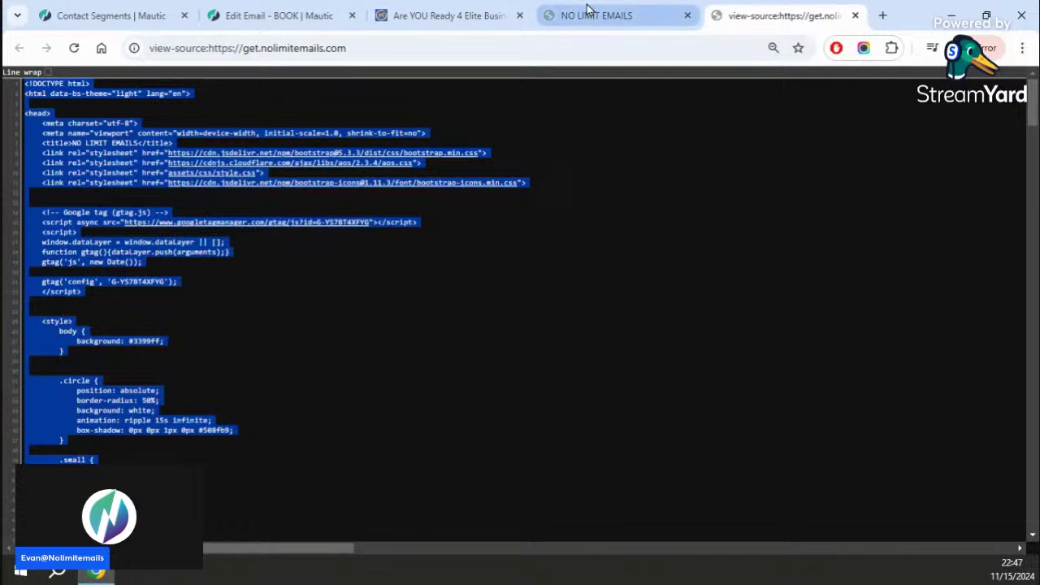
# - Insert the copied page HTML into the BOOK email's code between the closing head tag and the body tag, and save the code
pyautogui.click(258, 15)
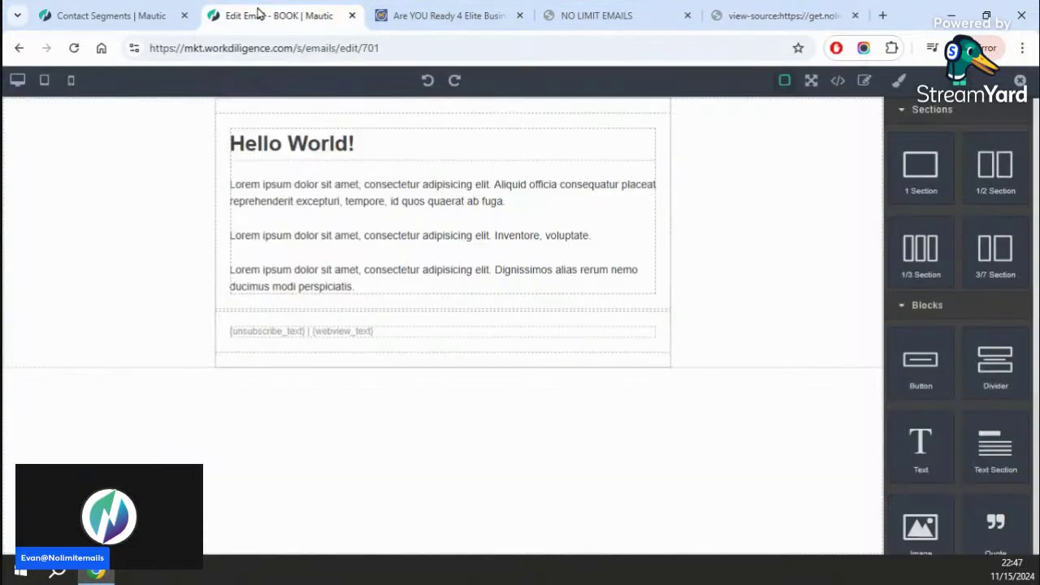
pyautogui.click(589, 159)
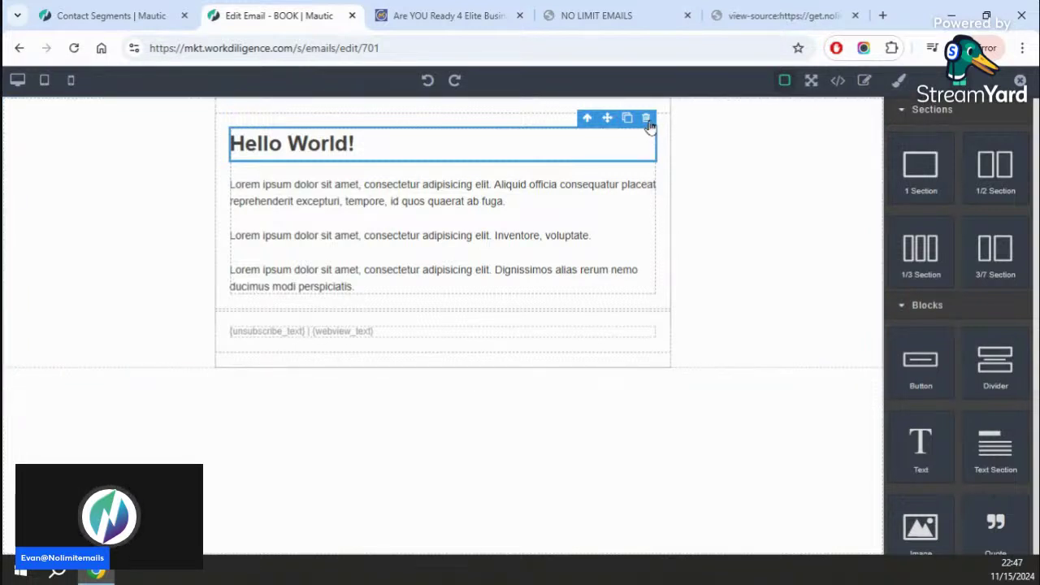
pyautogui.click(731, 160)
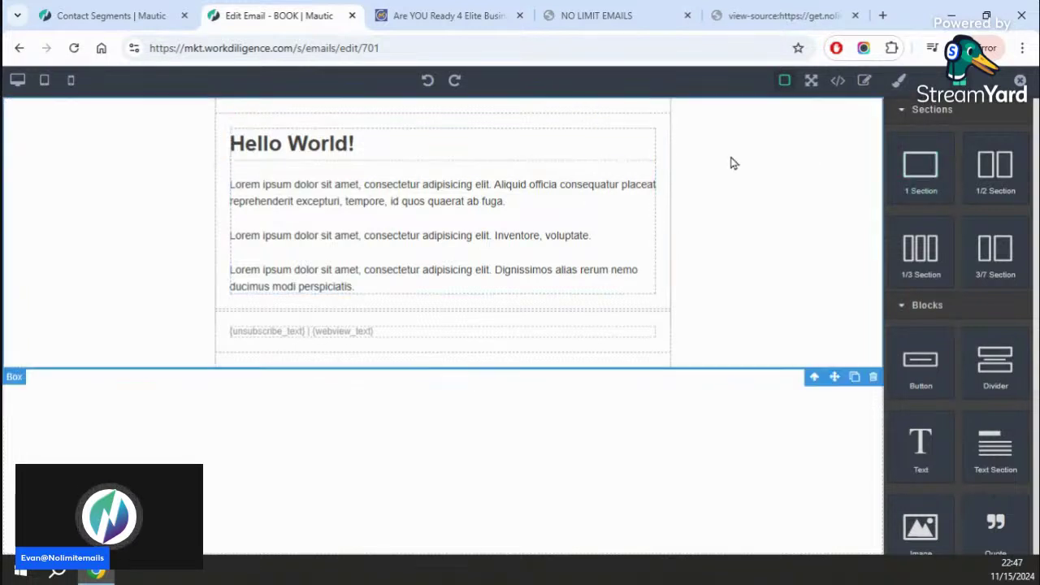
pyautogui.click(866, 81)
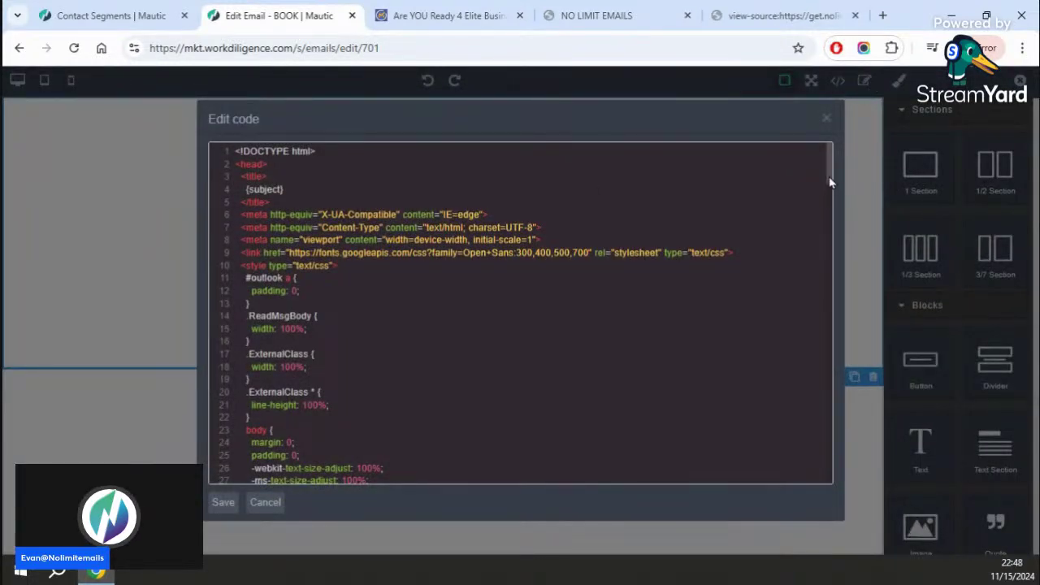
pyautogui.moveTo(830, 183); pyautogui.dragTo(811, 308)
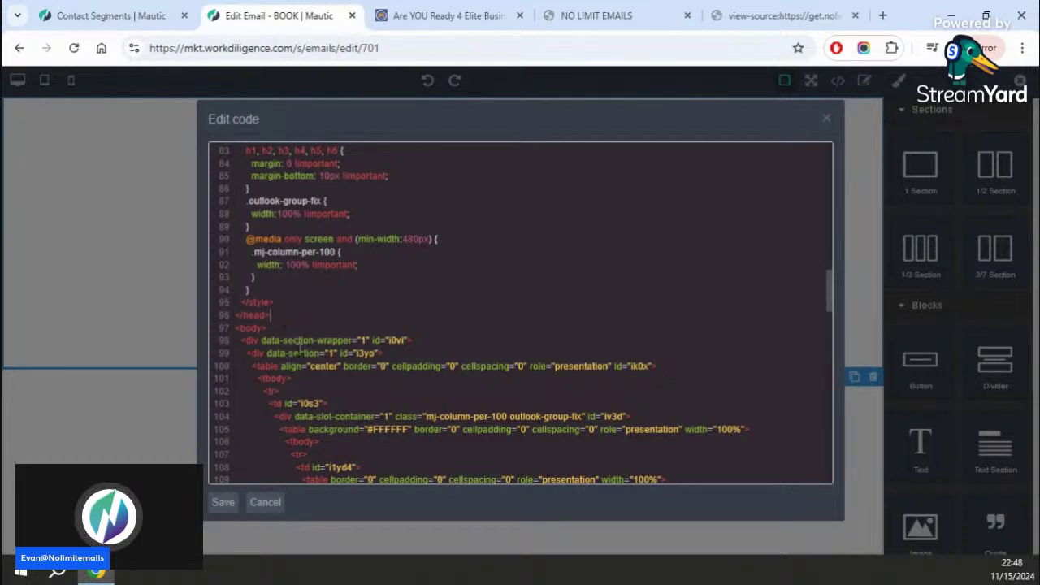
pyautogui.press('Return')
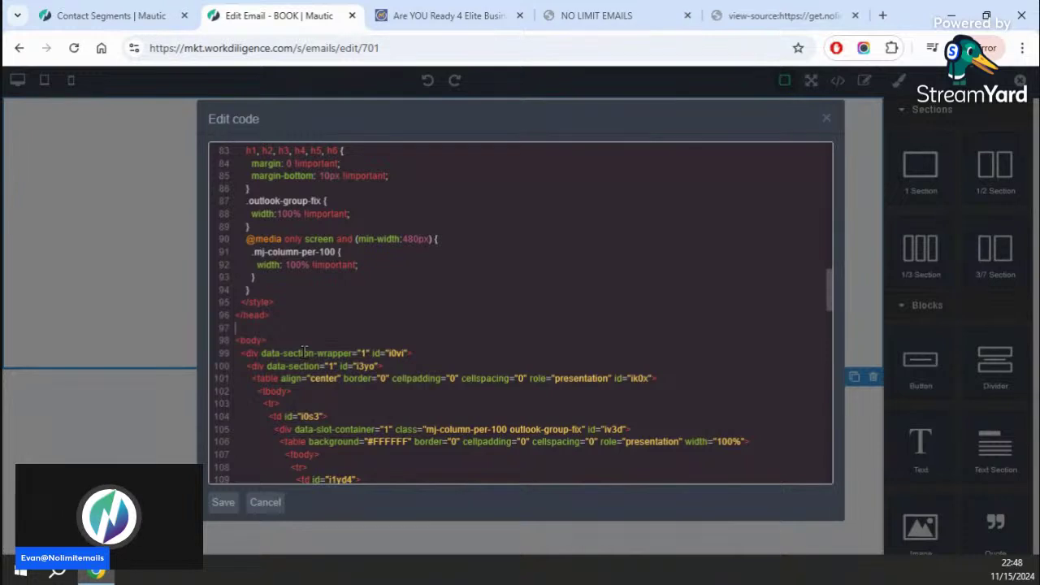
pyautogui.hotkey('ctrl', 'End')
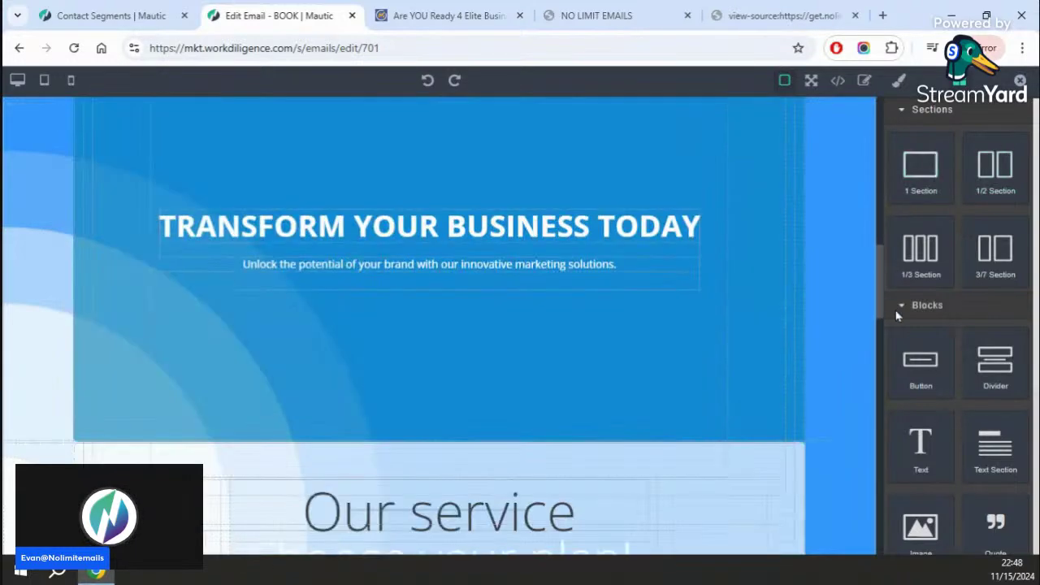
# - Delete the Hello World heading, the Lorem ipsum text and the emptied table cell above the unsubscribe line
pyautogui.moveTo(881, 284); pyautogui.dragTo(881, 520)
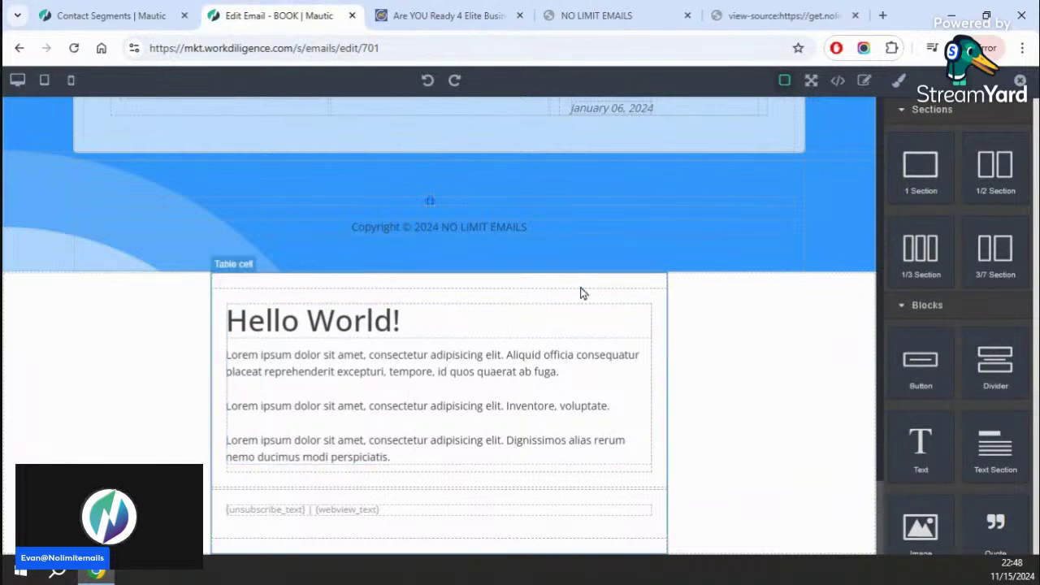
pyautogui.click(545, 320)
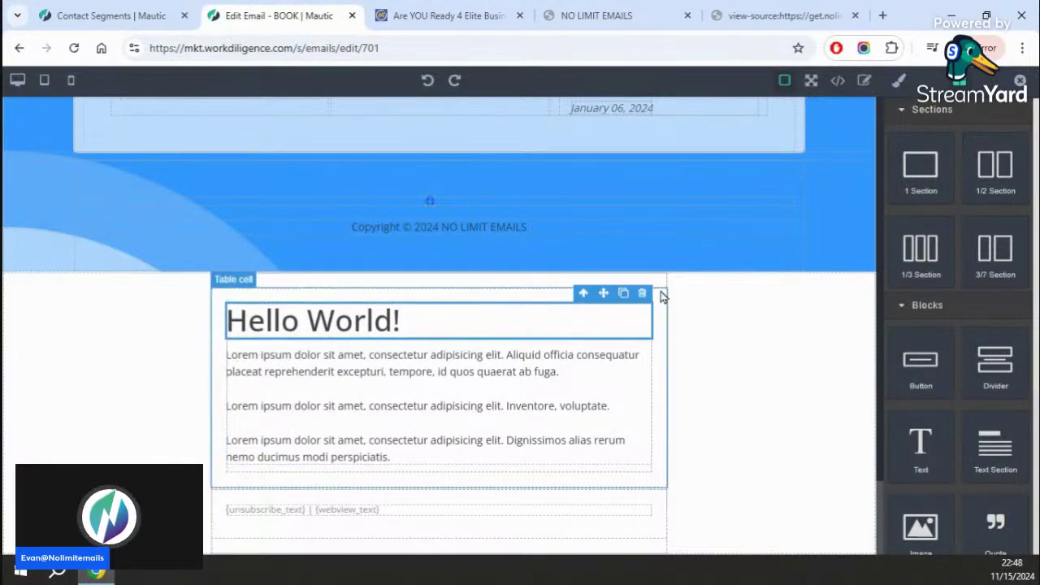
pyautogui.click(647, 293)
pyautogui.click(577, 413)
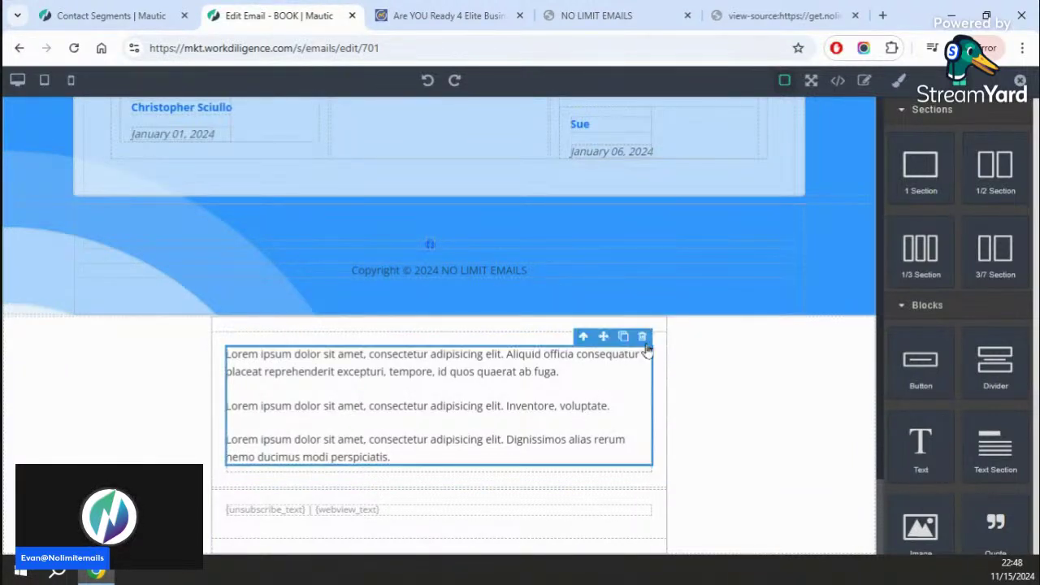
pyautogui.click(646, 338)
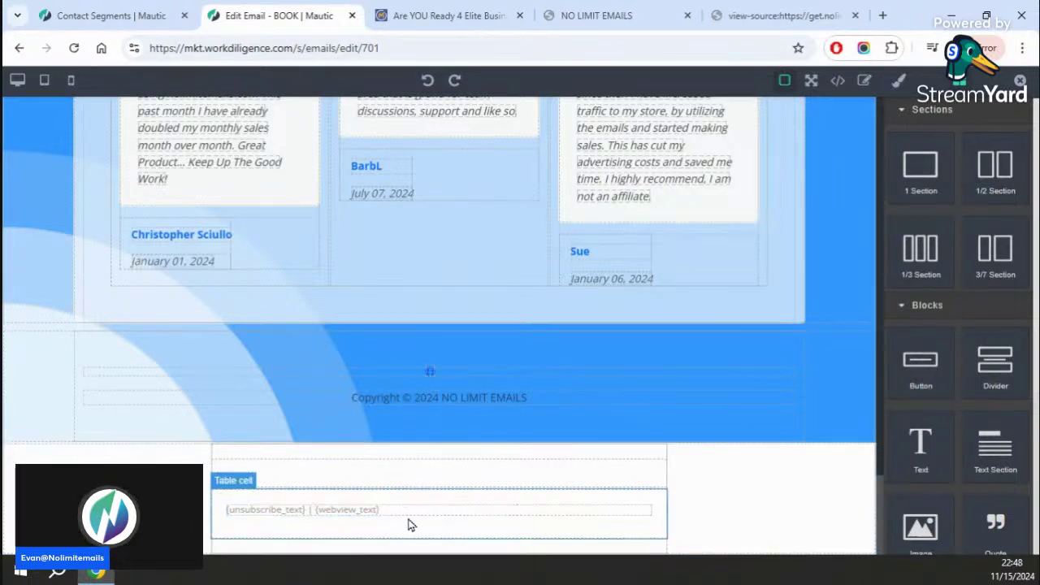
pyautogui.click(475, 474)
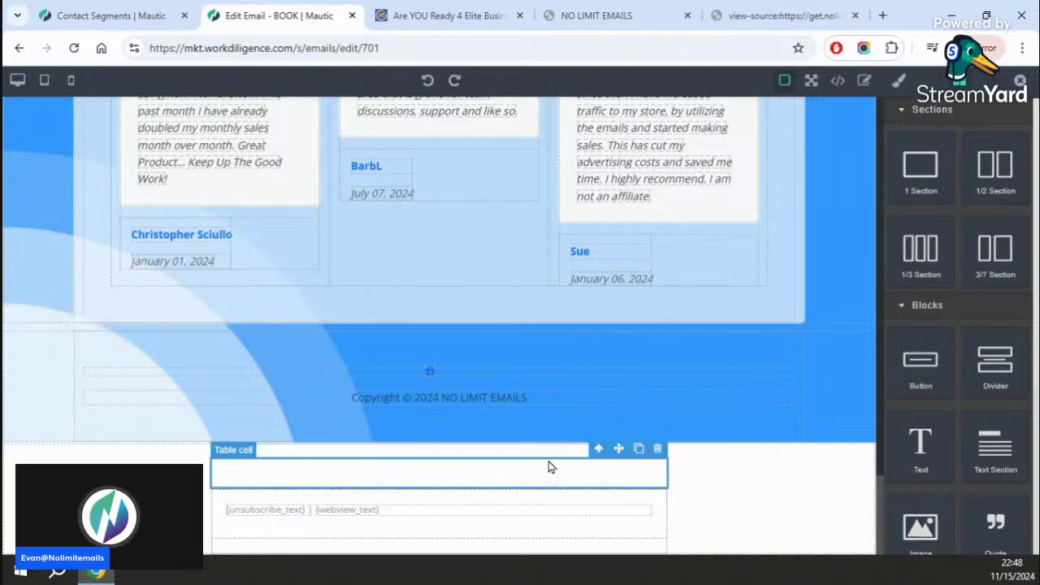
pyautogui.click(658, 451)
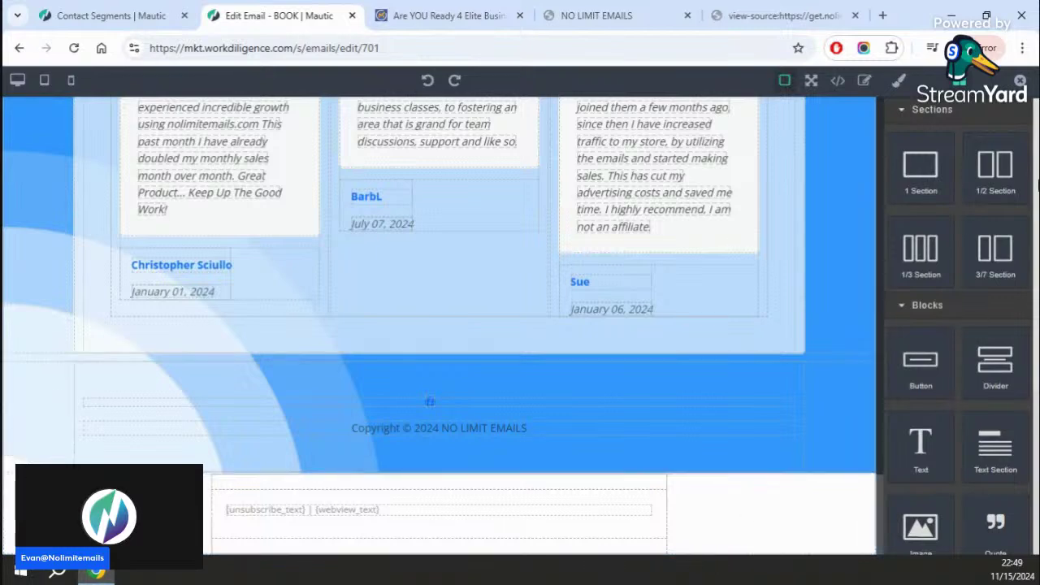
# - Close the builder, save and close the BOOK email, and check its web preview from beginning to end
pyautogui.click(1019, 81)
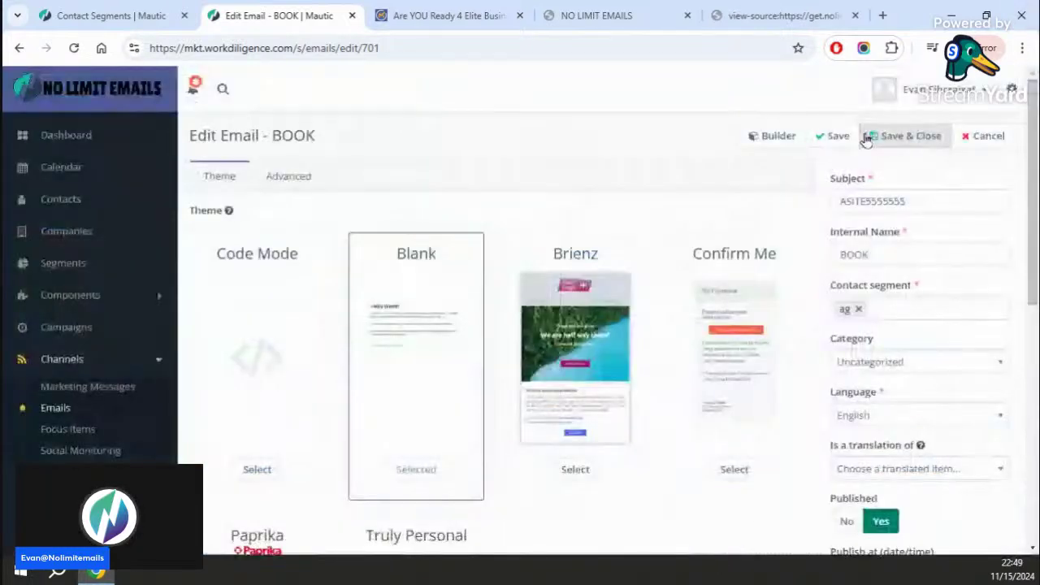
pyautogui.click(908, 145)
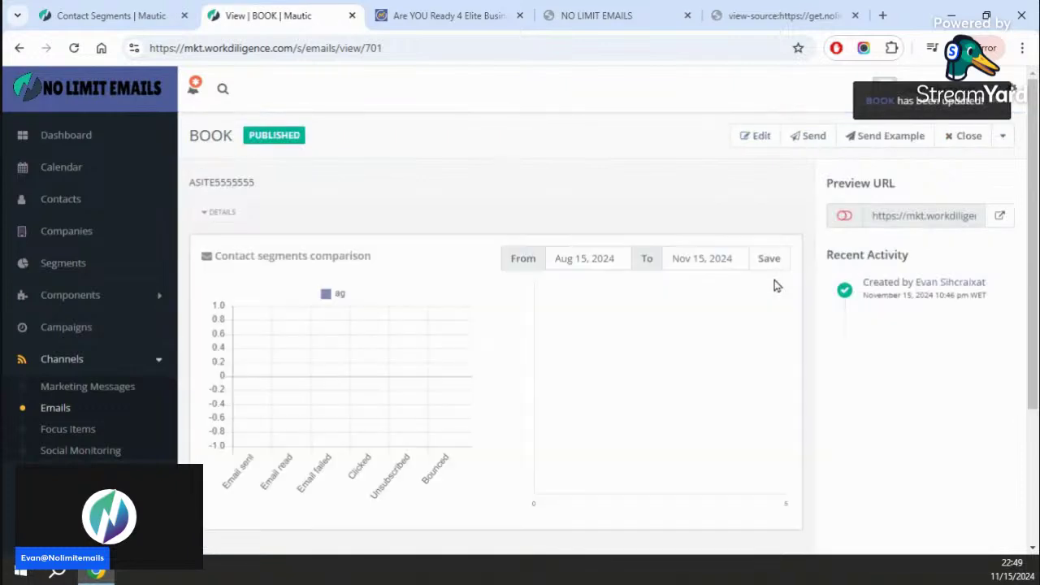
pyautogui.click(1000, 215)
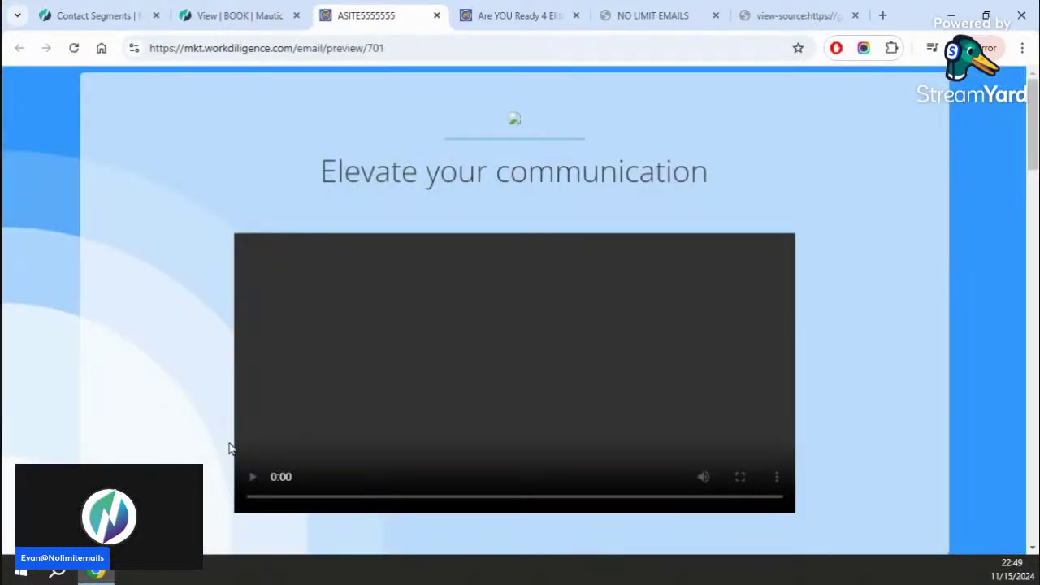
pyautogui.moveTo(1035, 109); pyautogui.dragTo(1015, 506)
pyautogui.moveTo(1031, 446); pyautogui.dragTo(1030, 73)
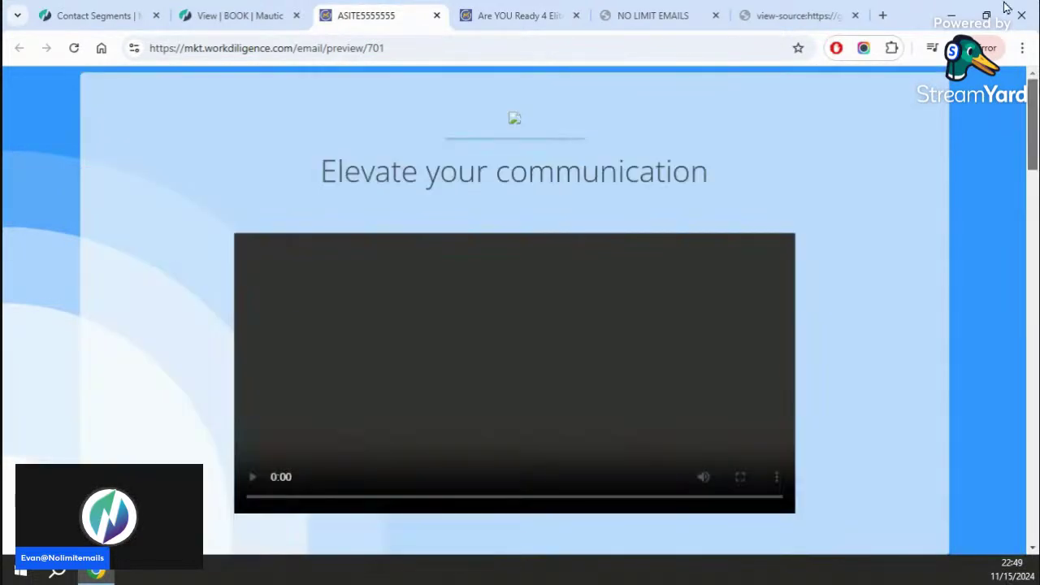
pyautogui.click(157, 50)
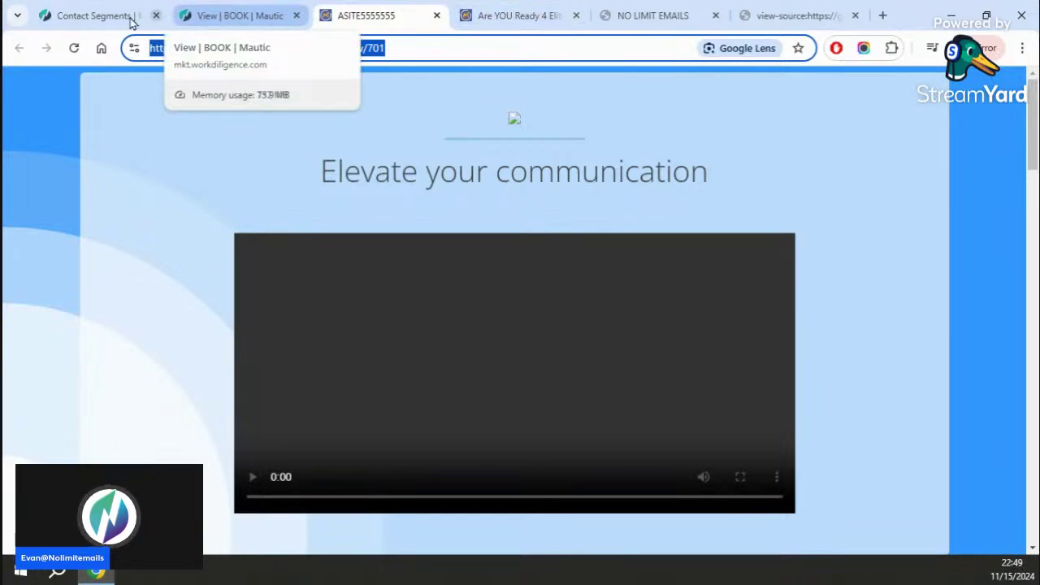
pyautogui.click(241, 18)
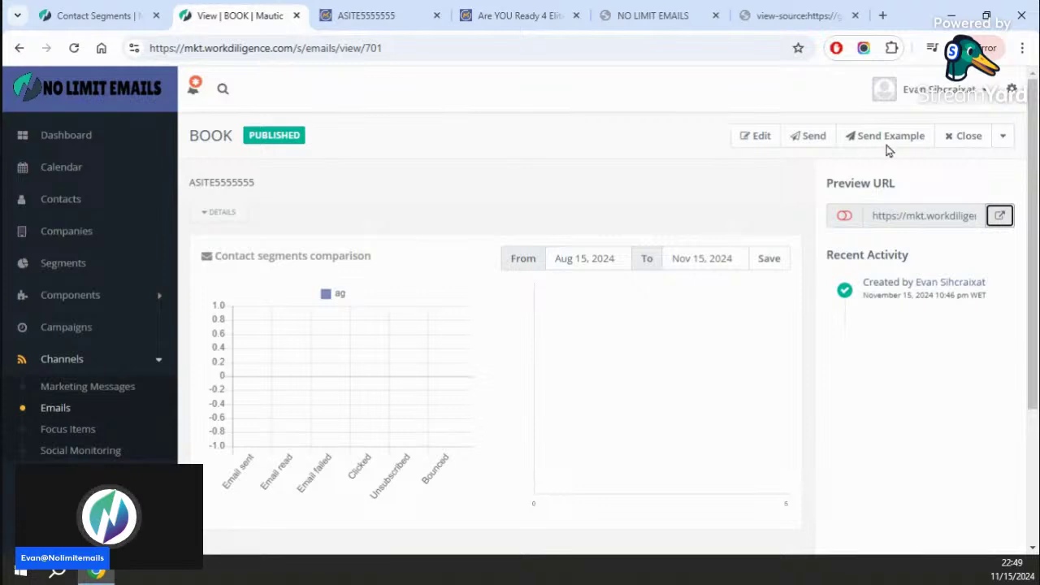
# - Delete the BOOK email from the list of emails
pyautogui.click(63, 415)
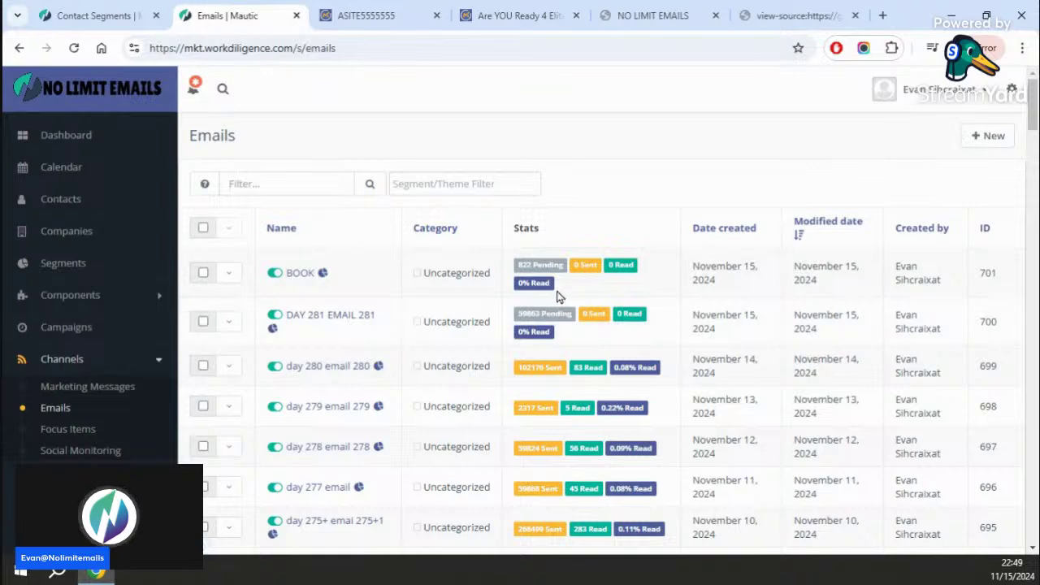
pyautogui.moveTo(531, 262)
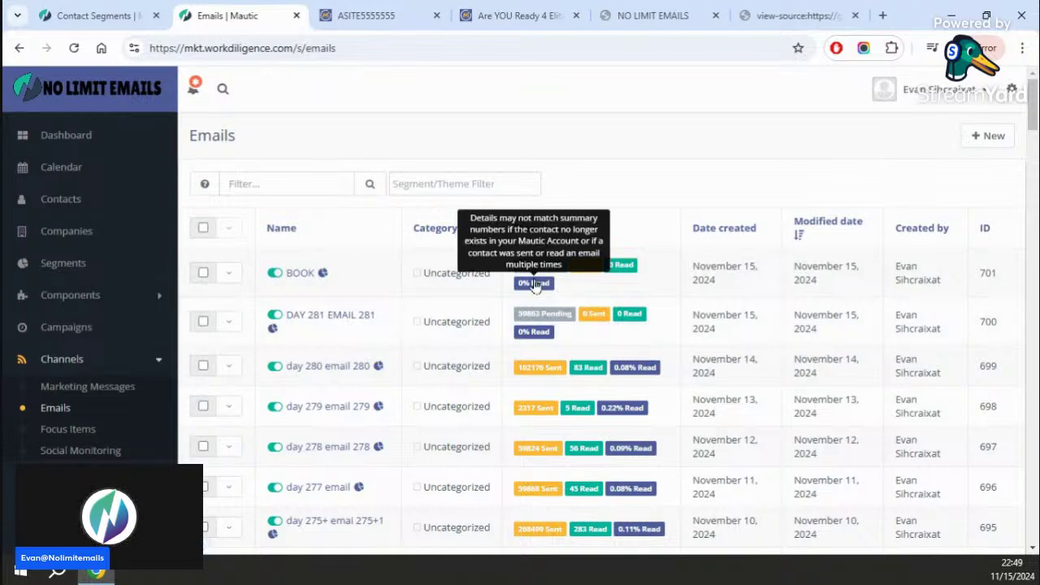
pyautogui.click(228, 273)
pyautogui.click(262, 368)
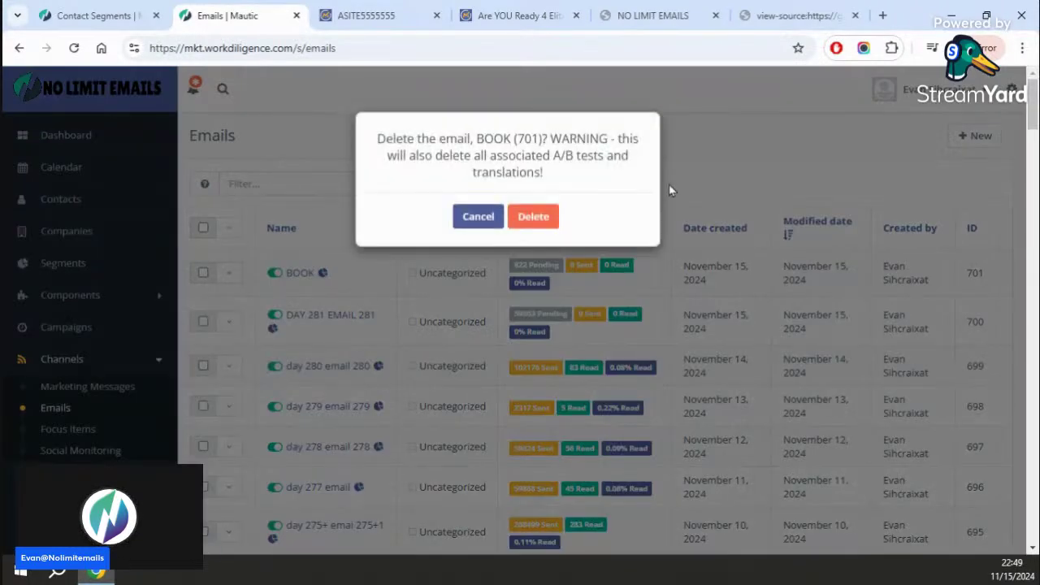
pyautogui.click(541, 216)
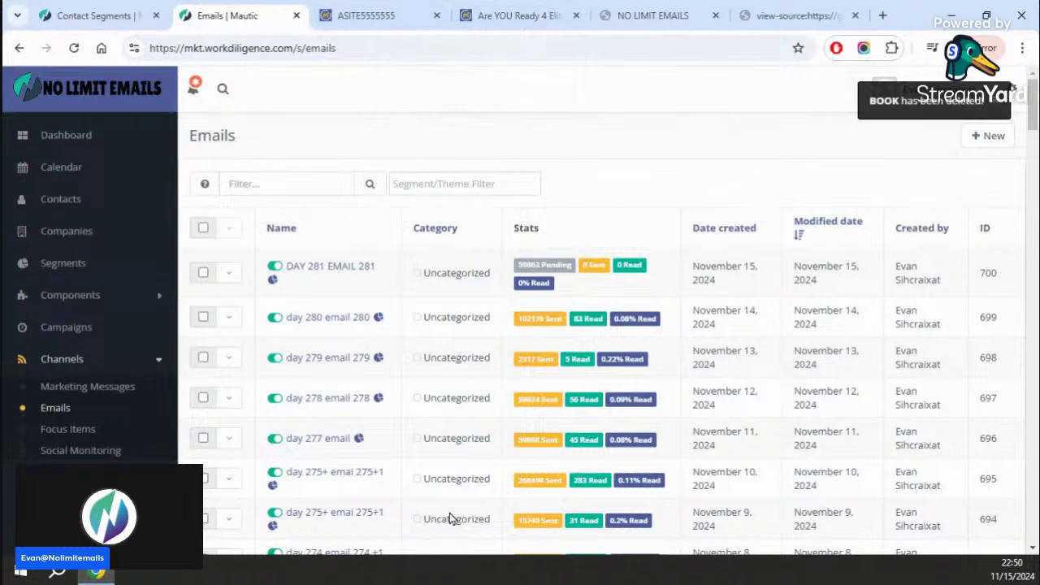
# - Open the details of DAY 281 EMAIL 281 and close the browser tabs with the BOOK preview, page source and get.nolimitemails.com
pyautogui.click(303, 275)
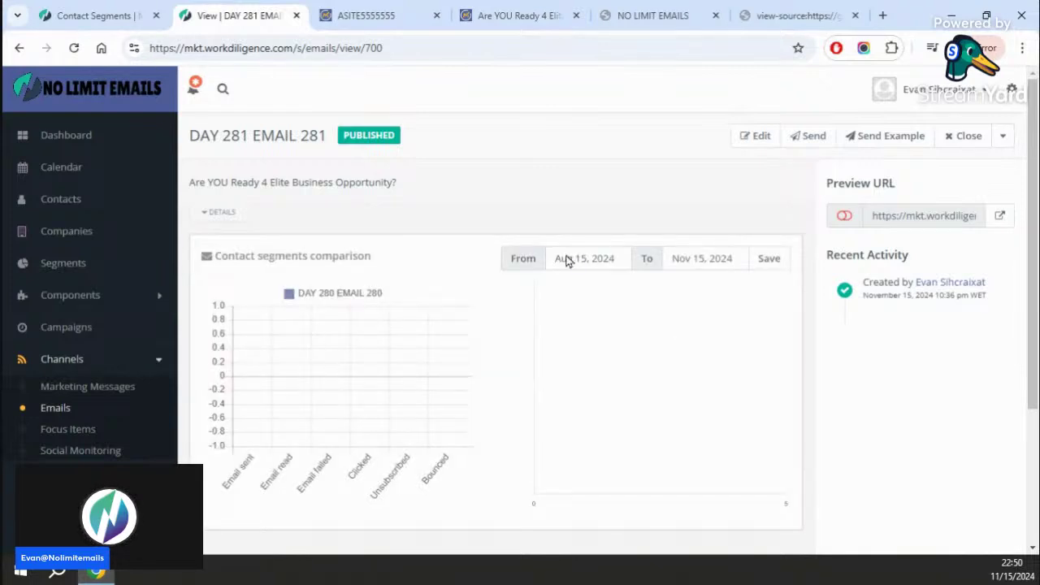
pyautogui.click(437, 15)
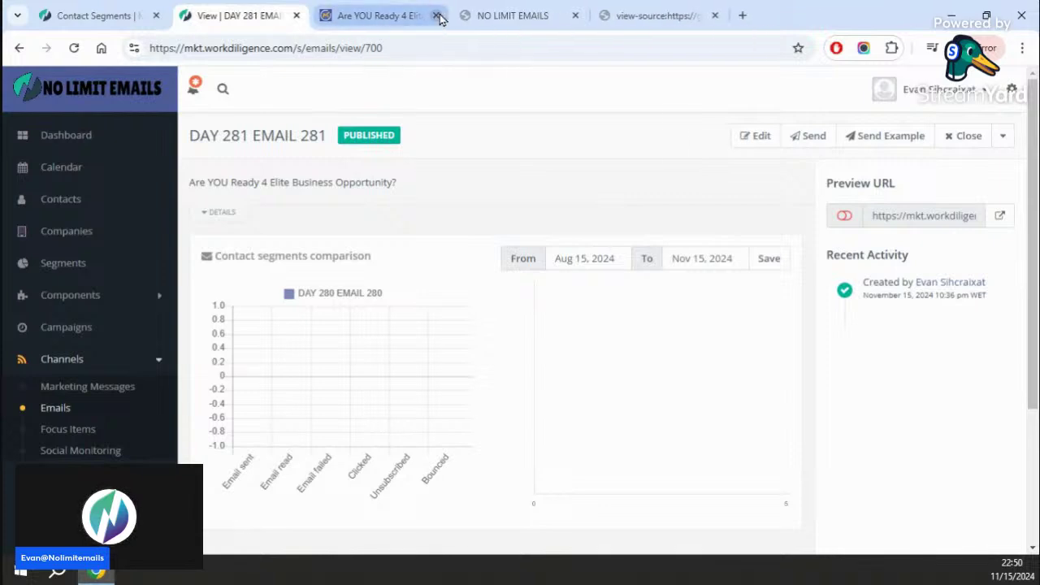
pyautogui.click(390, 16)
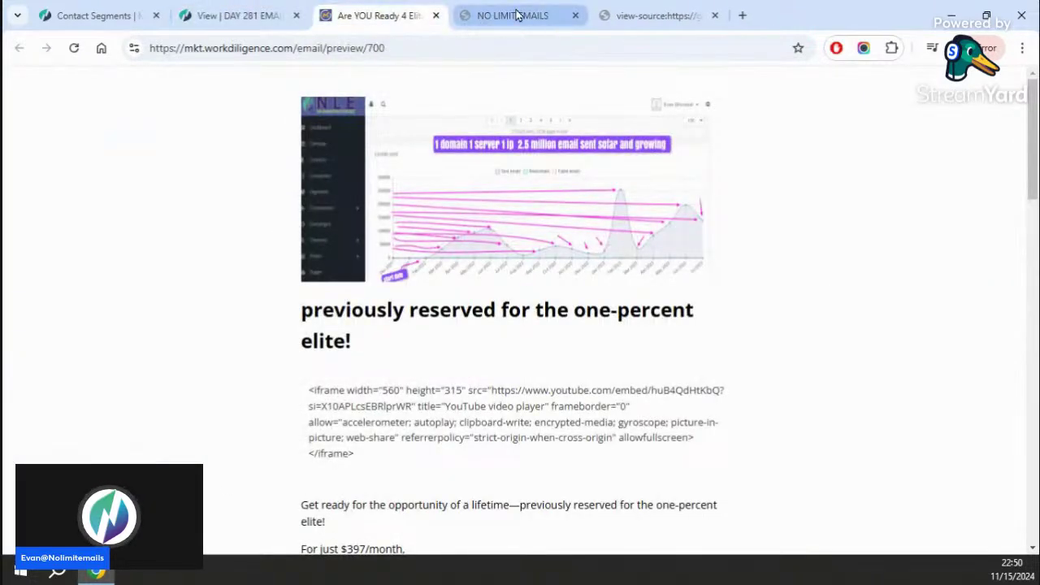
pyautogui.click(675, 18)
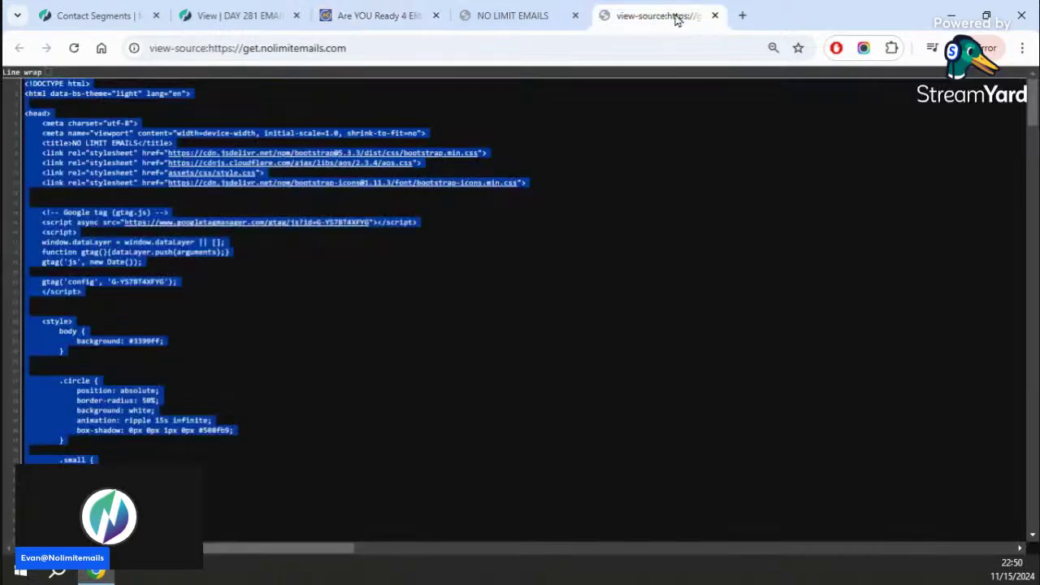
pyautogui.click(714, 16)
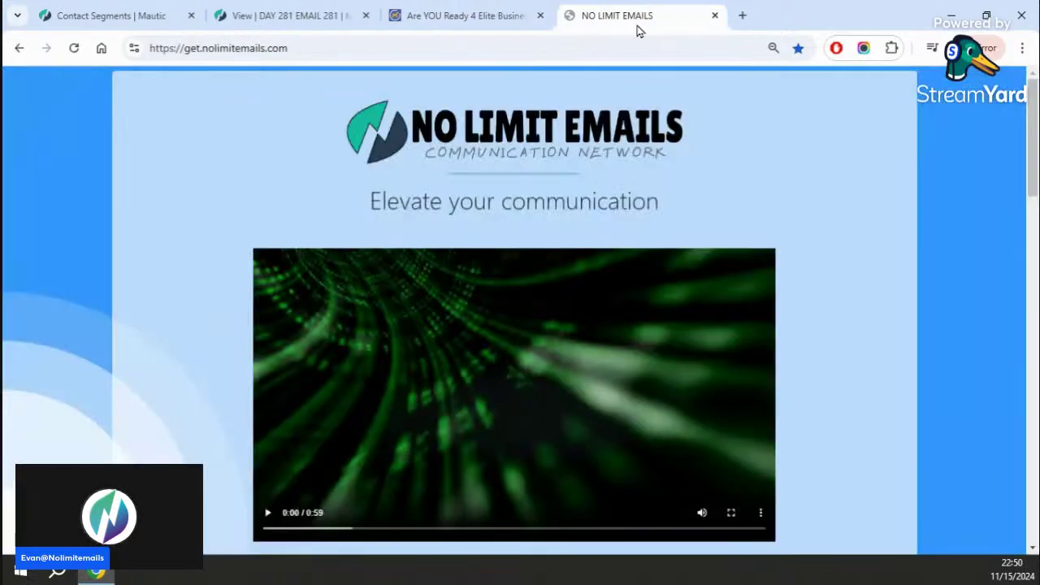
pyautogui.click(714, 16)
pyautogui.click(275, 23)
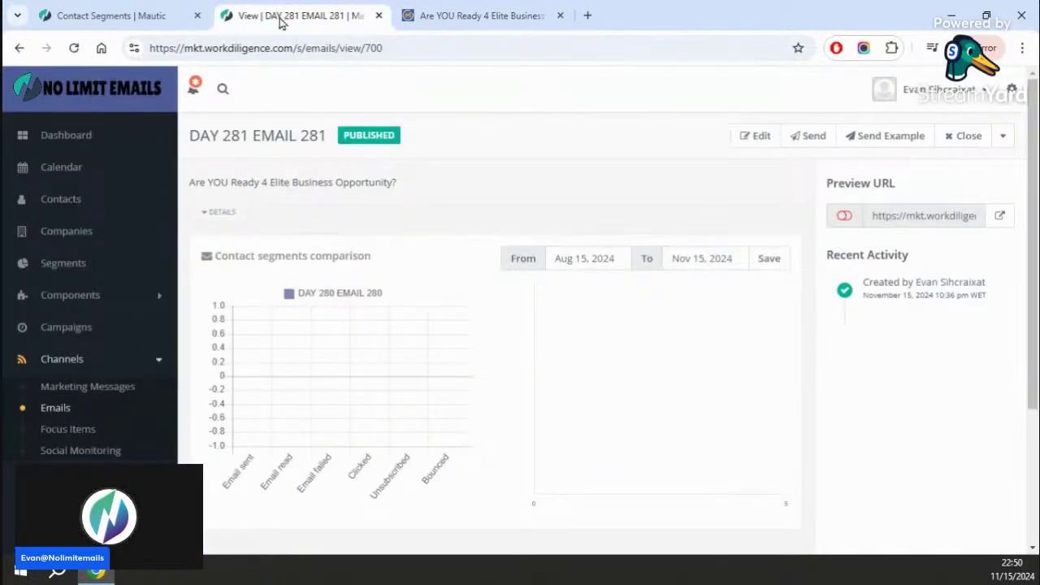
# - Start sending DAY 281 EMAIL 281 to its pending contacts in batches of 100
pyautogui.click(812, 137)
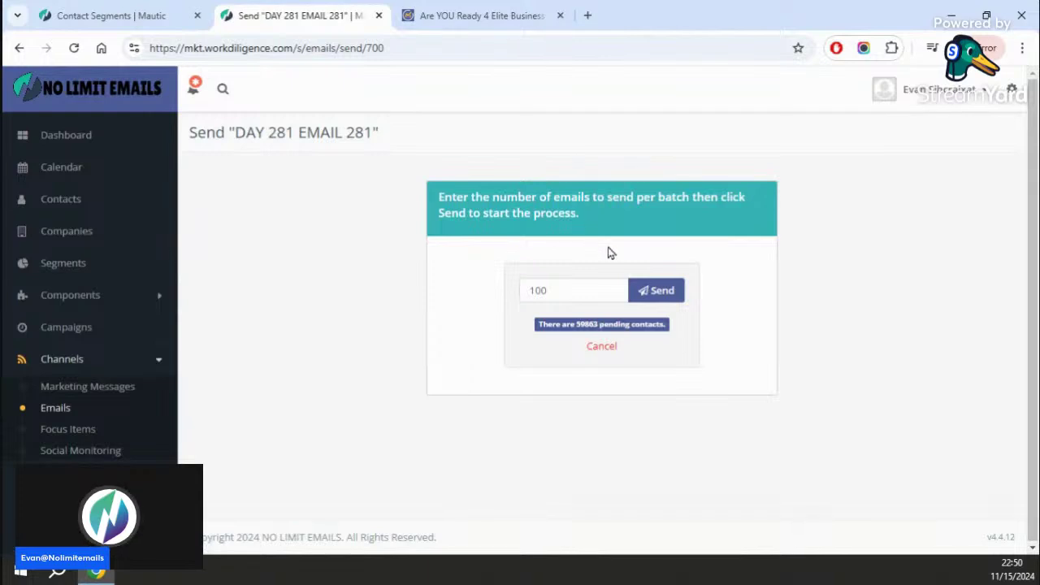
pyautogui.click(662, 291)
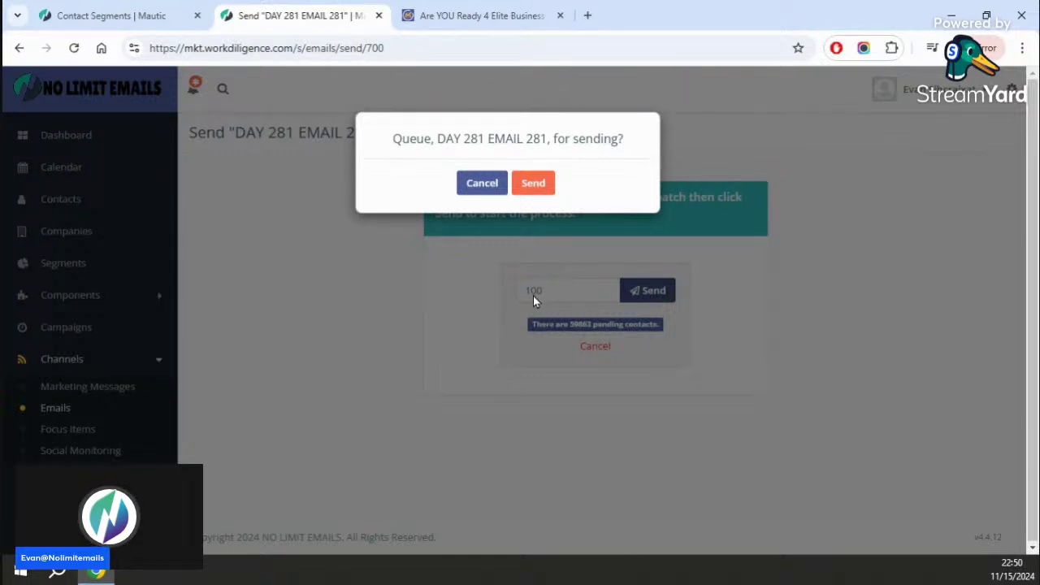
pyautogui.click(533, 183)
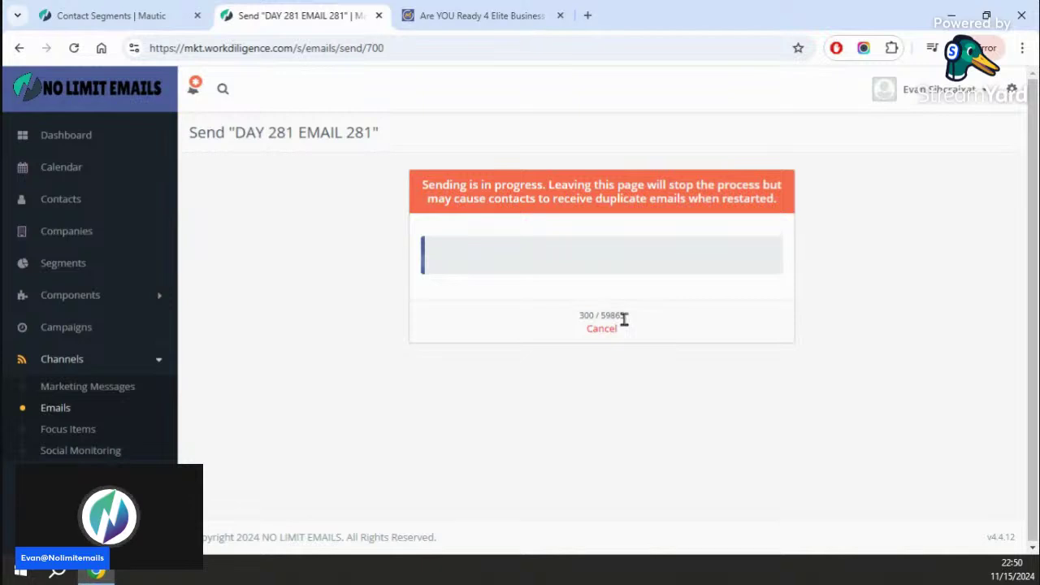
pyautogui.doubleClick(600, 317)
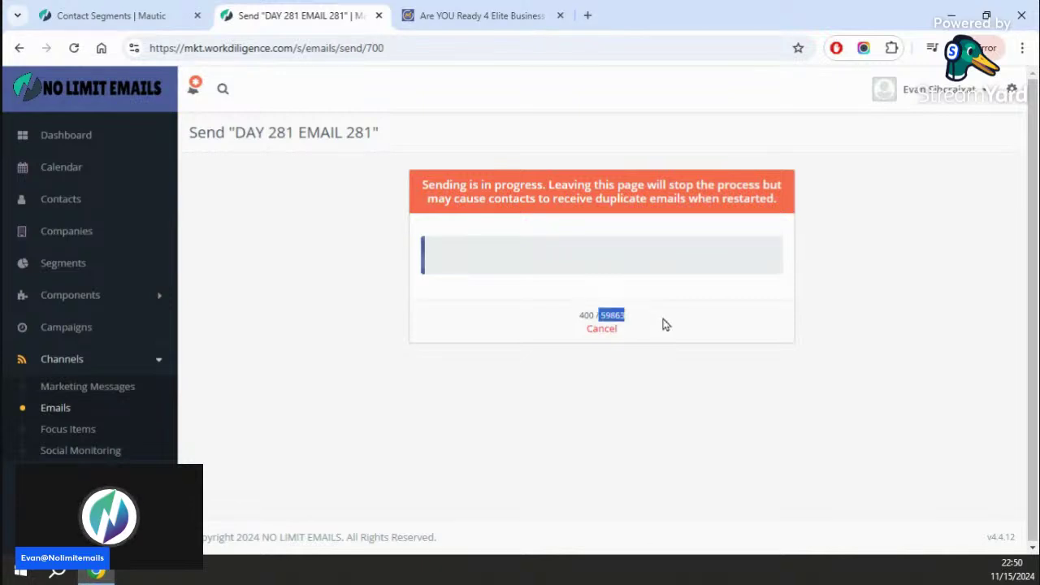